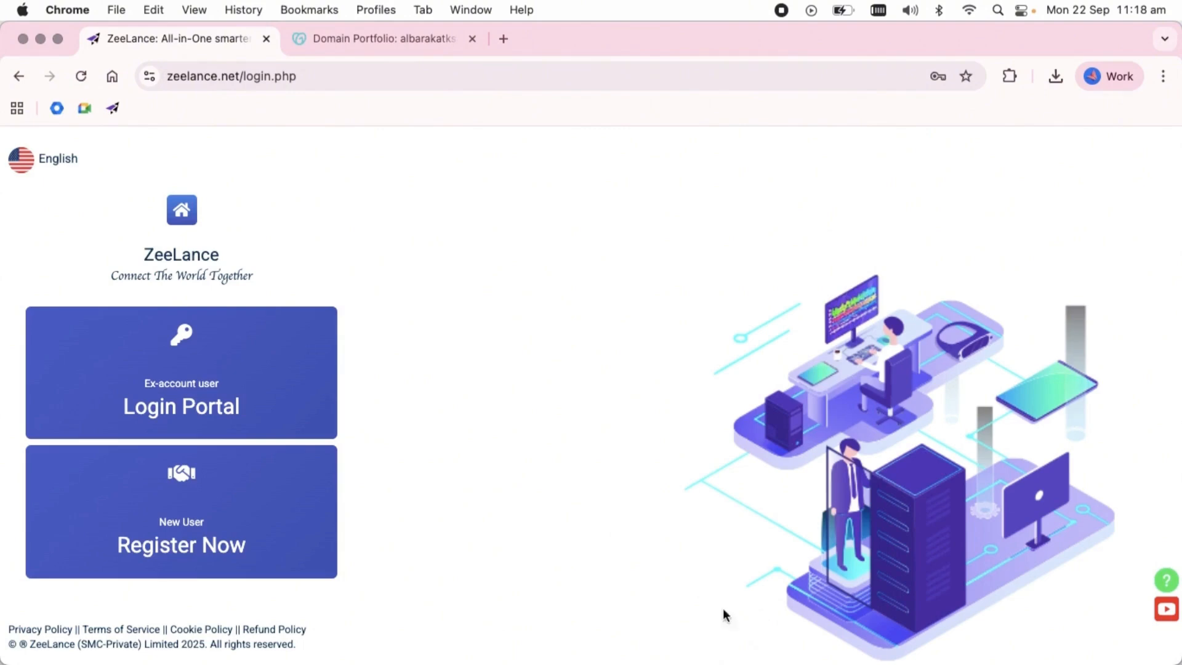
# Log in to the ZeeLance account with the saved credentials and open the Create Store / Website page.
pyautogui.click(240, 390)
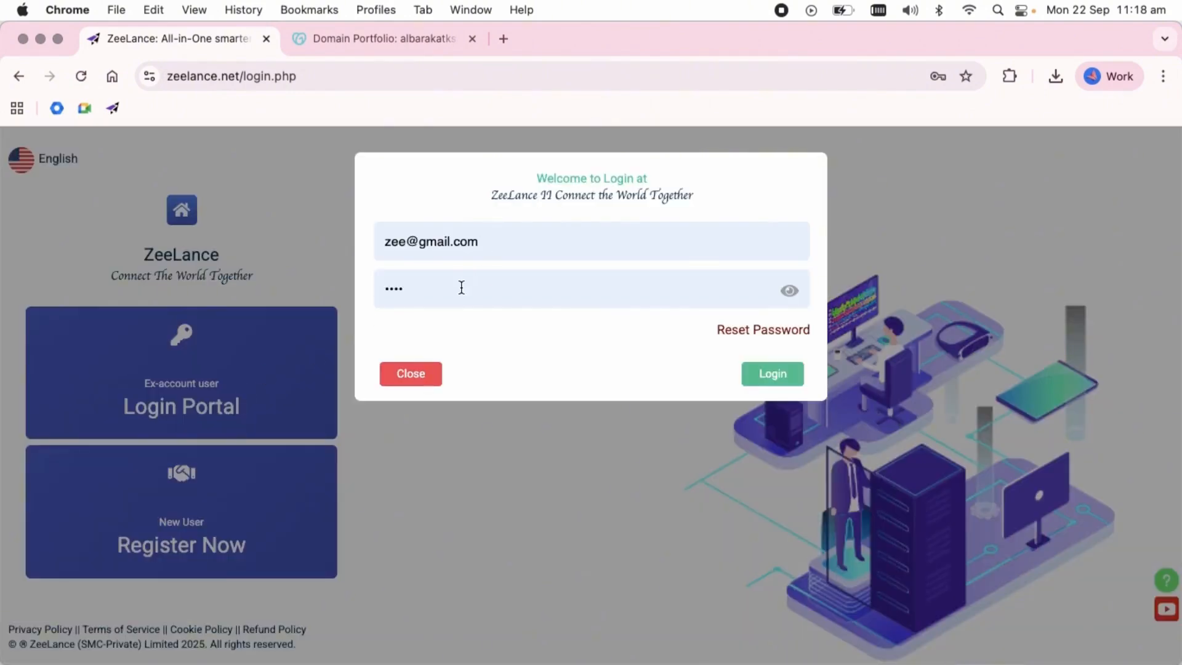
pyautogui.click(766, 373)
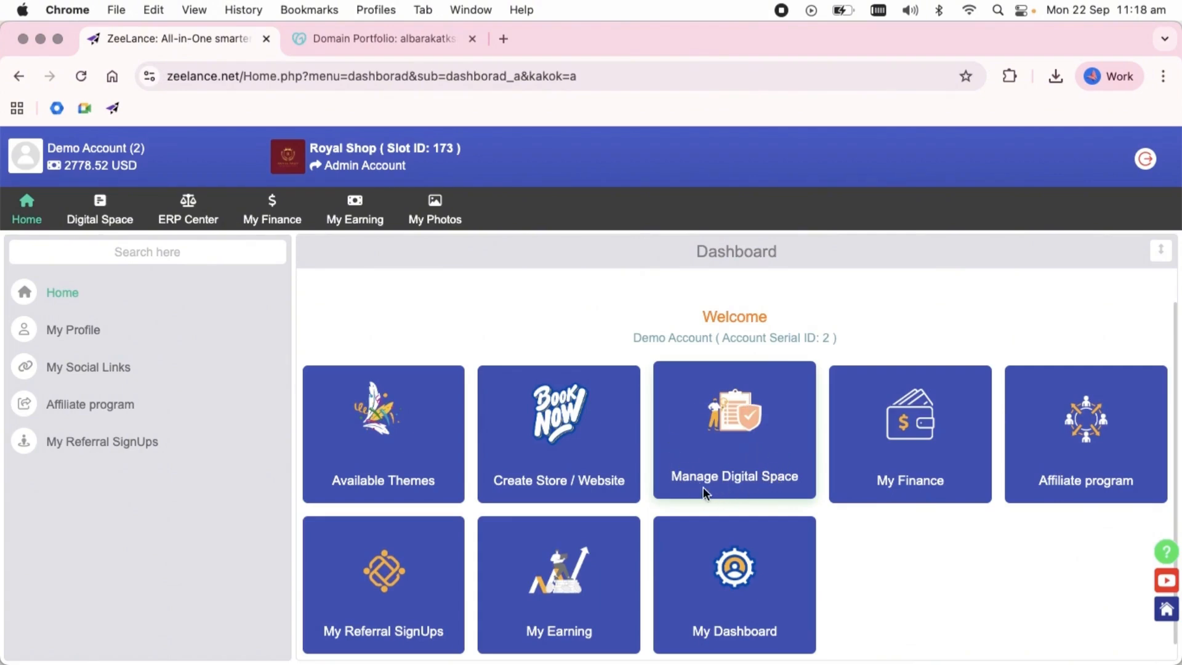
pyautogui.click(548, 468)
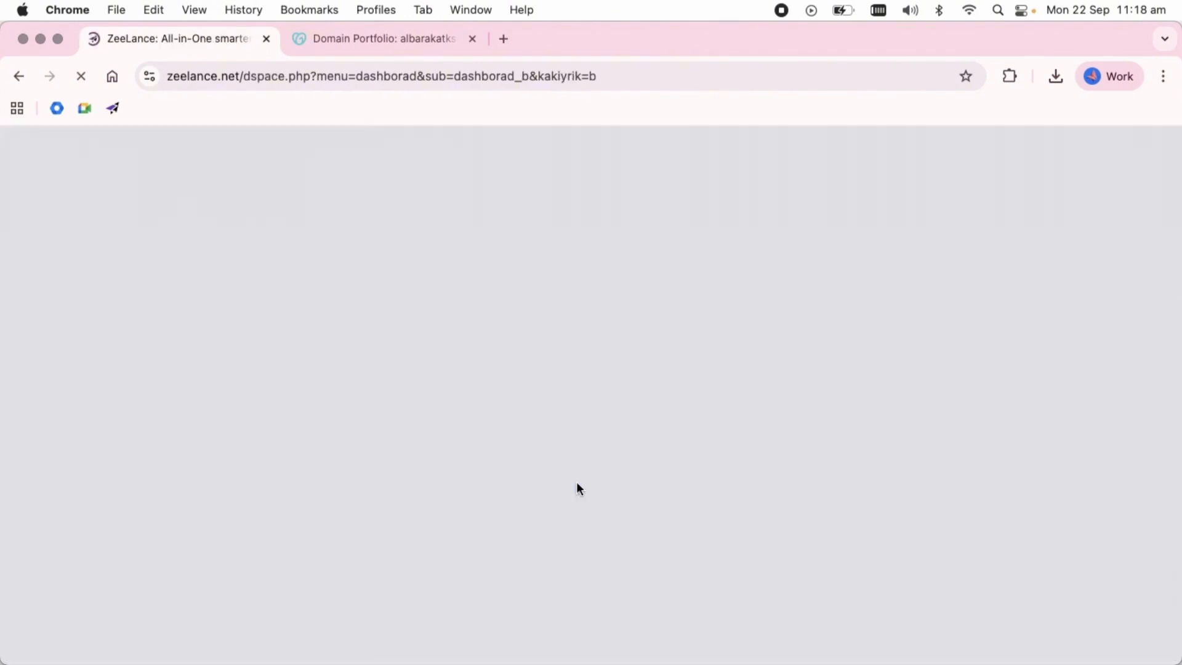
# Select Slot ID 8 for purchase from the available digital spaces and accept the purchase guideline.
pyautogui.scroll(-8, 729, 547)
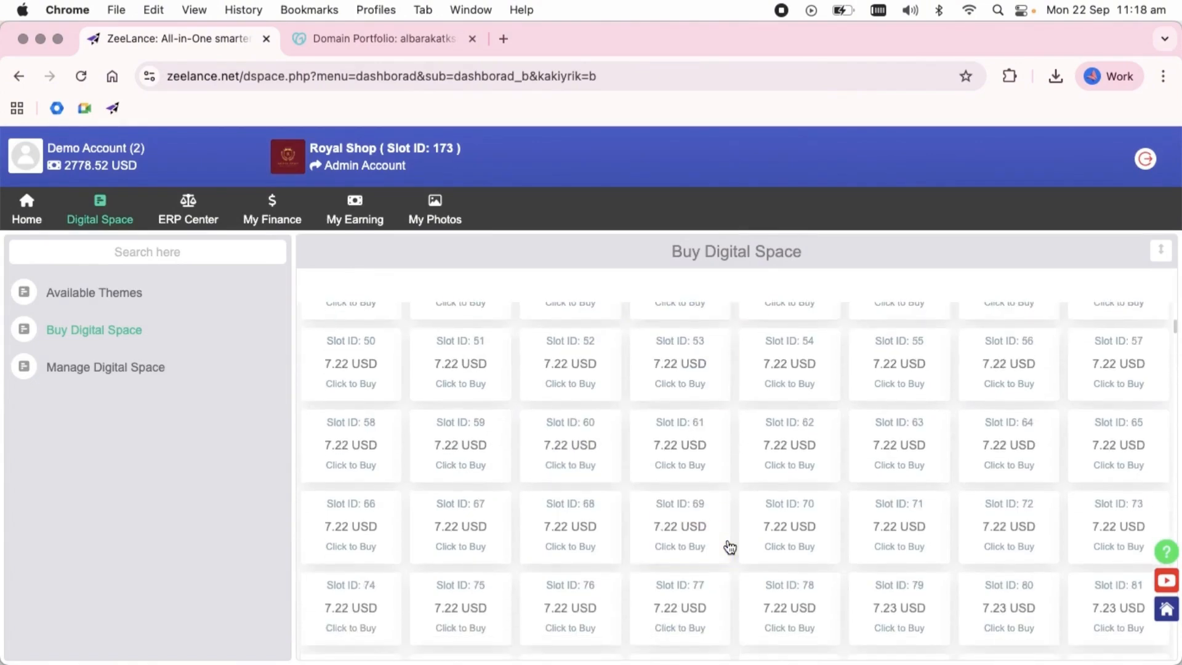
pyautogui.scroll(-20, 729, 547)
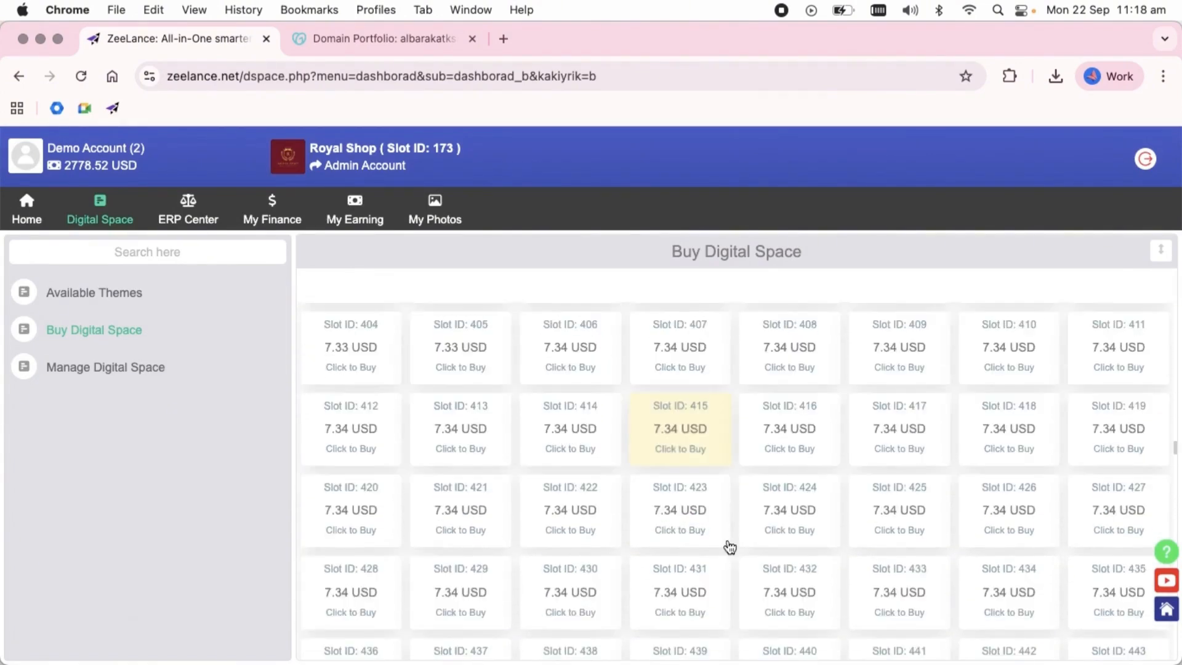
pyautogui.scroll(20, 730, 547)
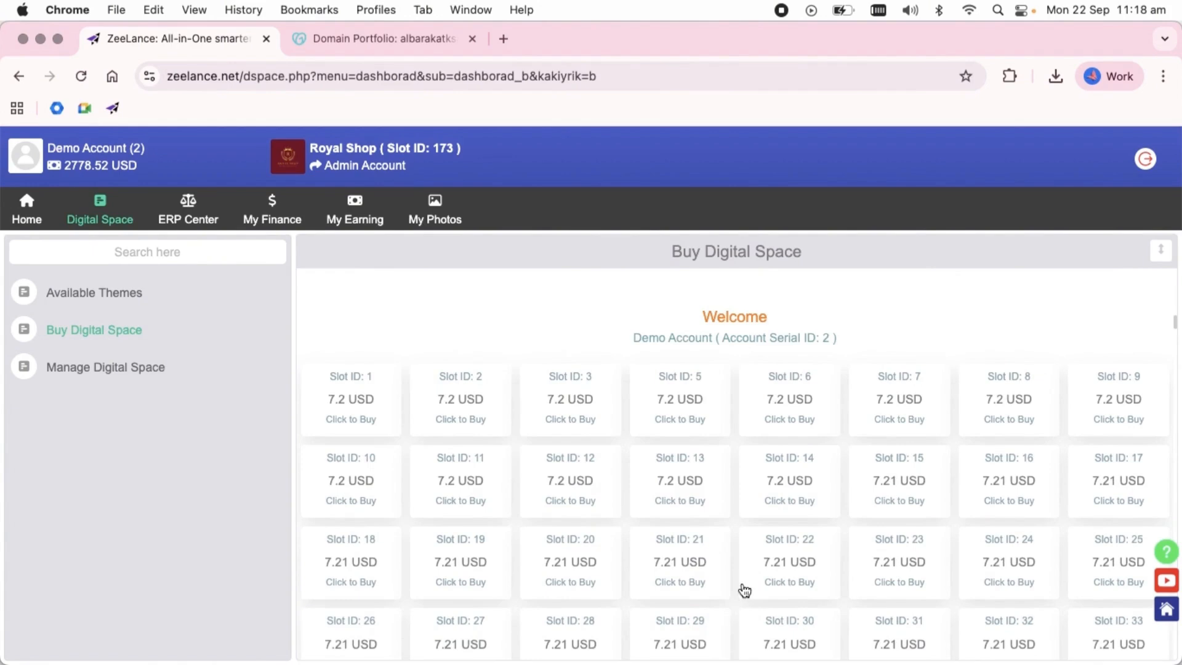
pyautogui.click(805, 415)
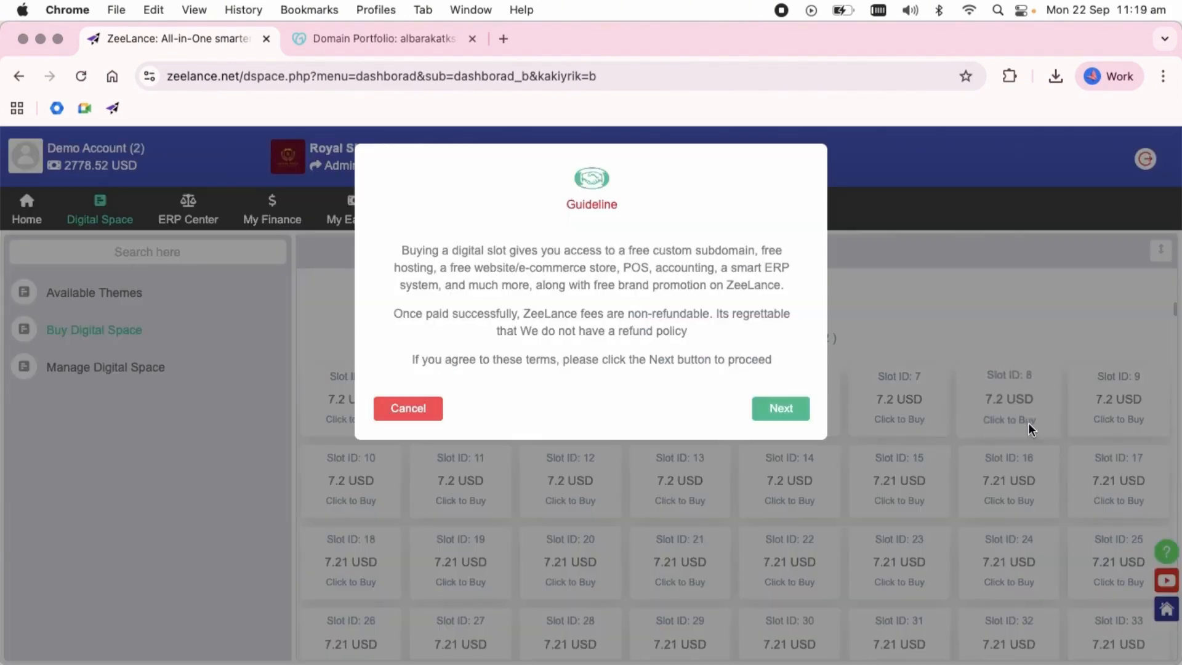
pyautogui.click(782, 408)
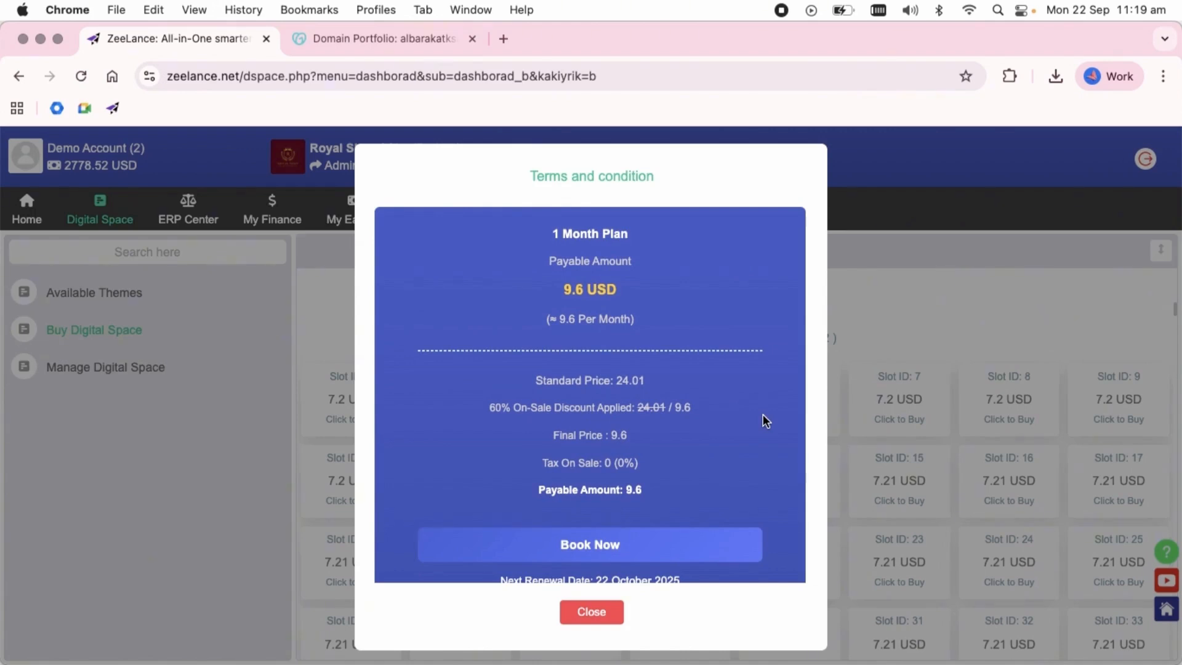
# Book the 48.98 USD plan with next renewal on 22 March 2026 and go on to Manage Digital Space.
pyautogui.scroll(-12, 763, 415)
pyautogui.scroll(-10, 763, 413)
pyautogui.scroll(-3, 763, 414)
pyautogui.scroll(12, 763, 415)
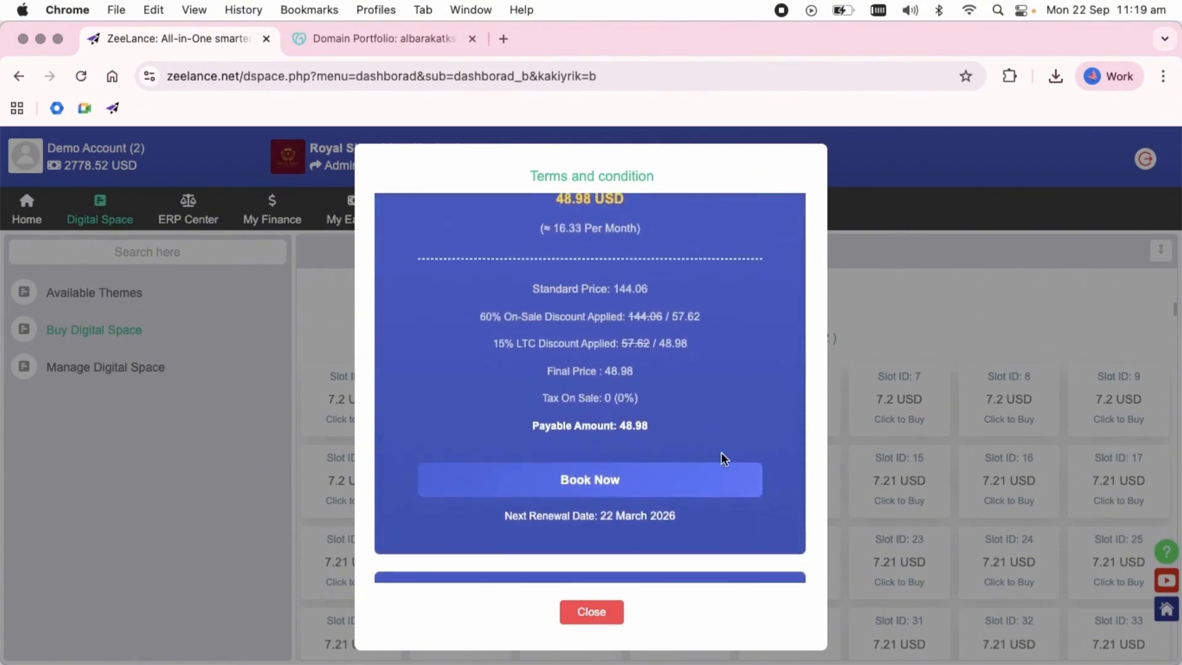
pyautogui.click(669, 486)
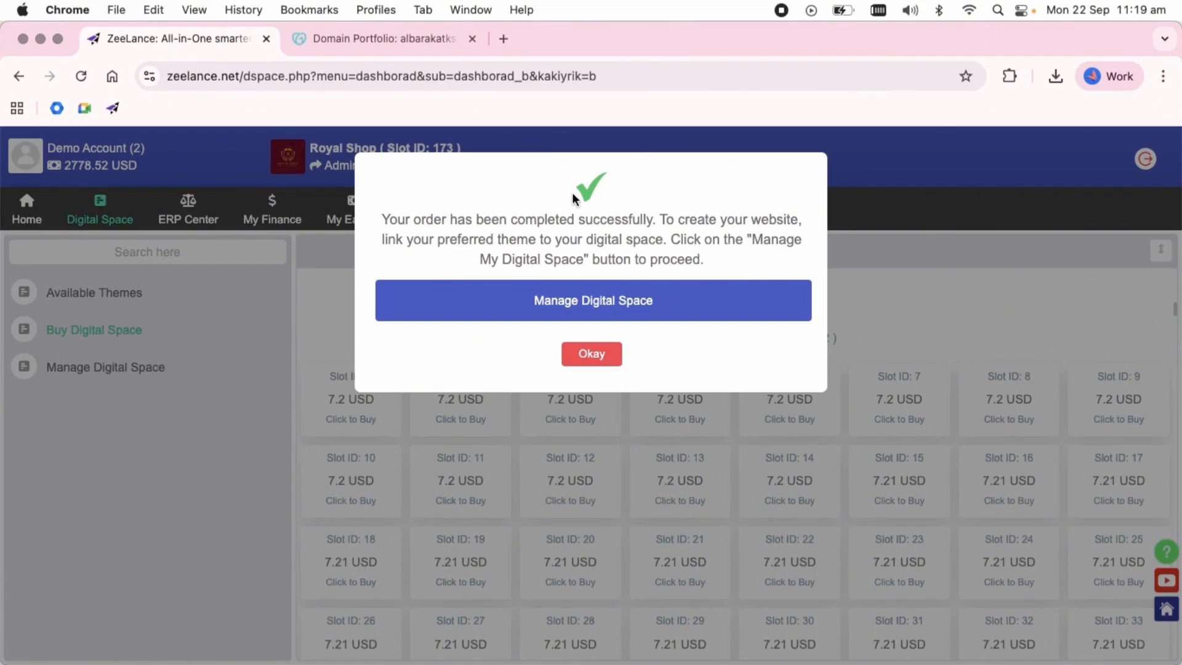
pyautogui.click(619, 305)
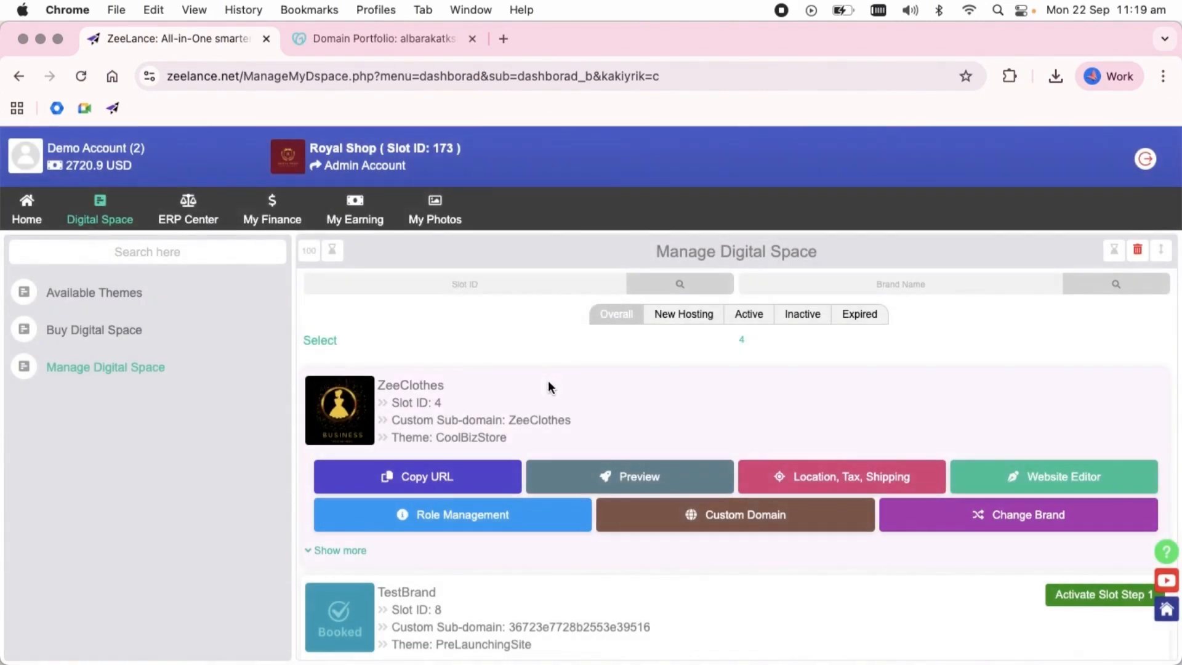
# Look through the owned digital spaces and compare the newly booked slot's entry with the existing stores.
pyautogui.scroll(-2, 559, 443)
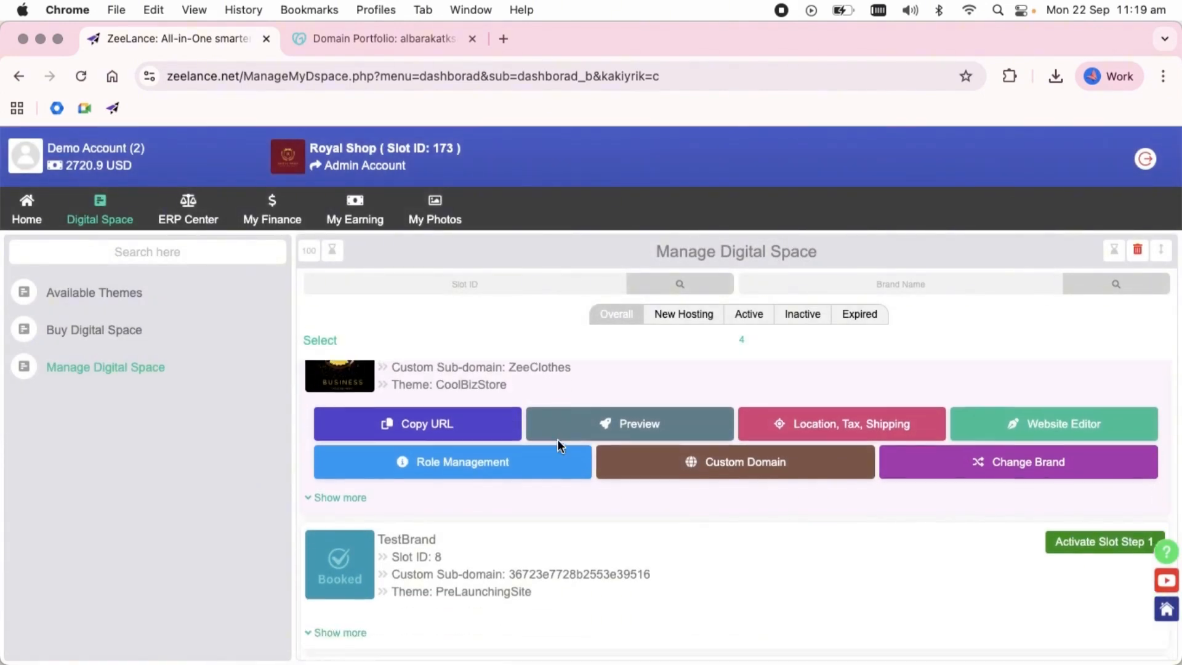
pyautogui.scroll(-5, 633, 450)
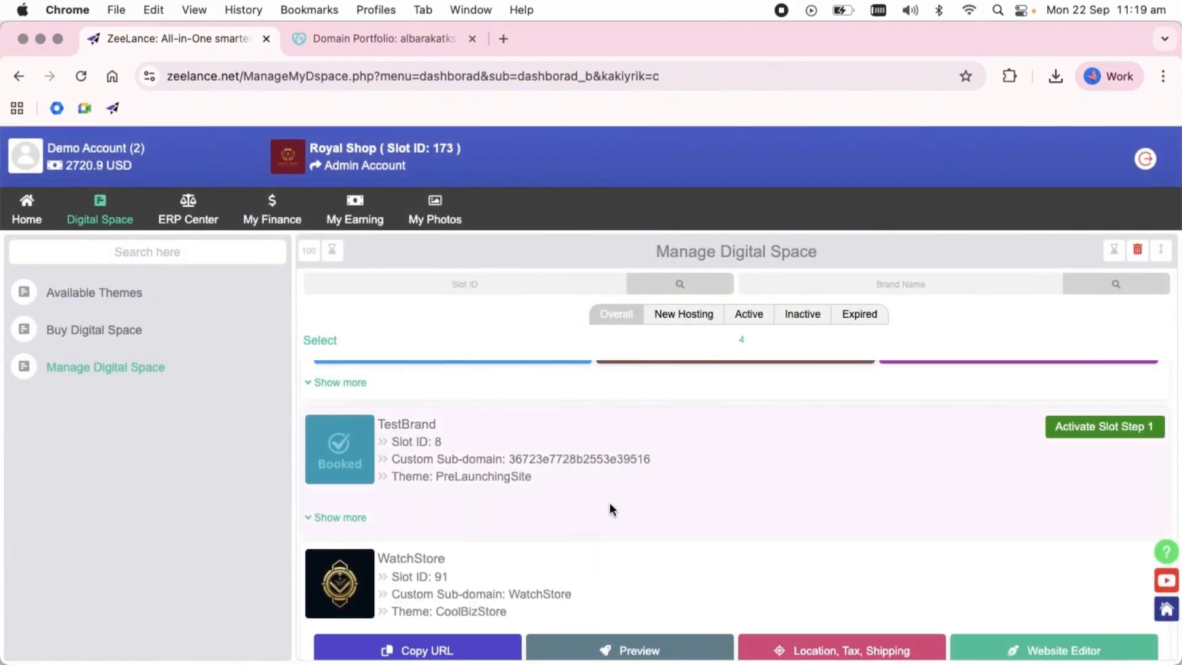
pyautogui.scroll(-1, 611, 510)
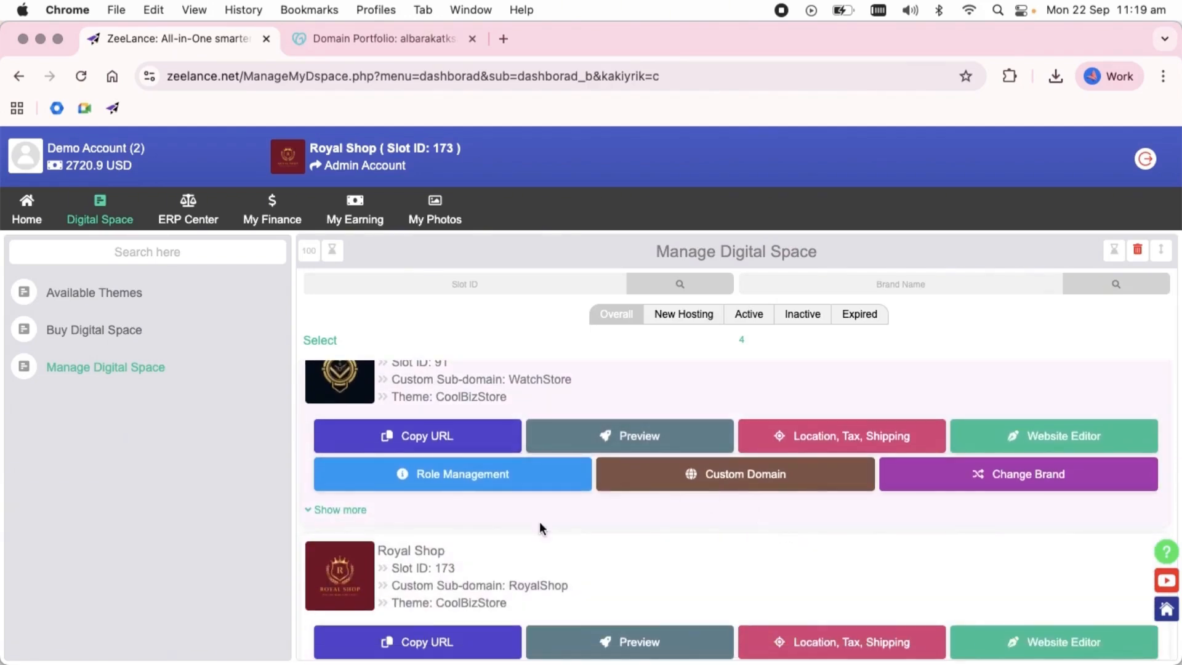
pyautogui.scroll(3, 666, 474)
pyautogui.scroll(-6, 664, 474)
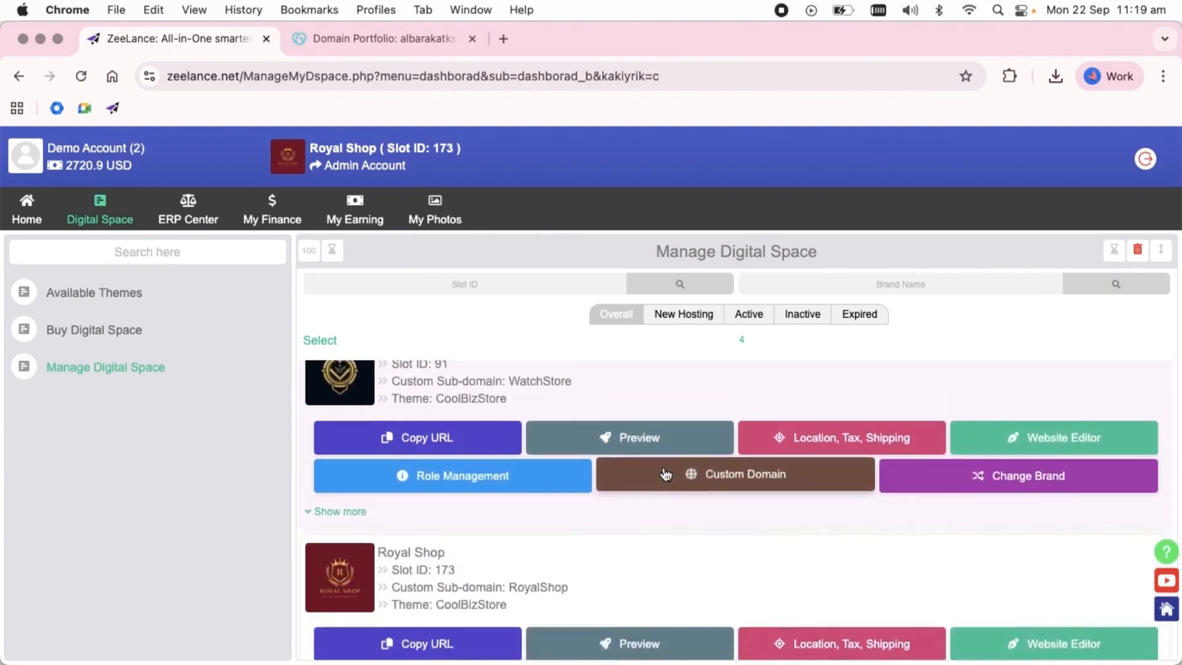
pyautogui.scroll(5, 663, 474)
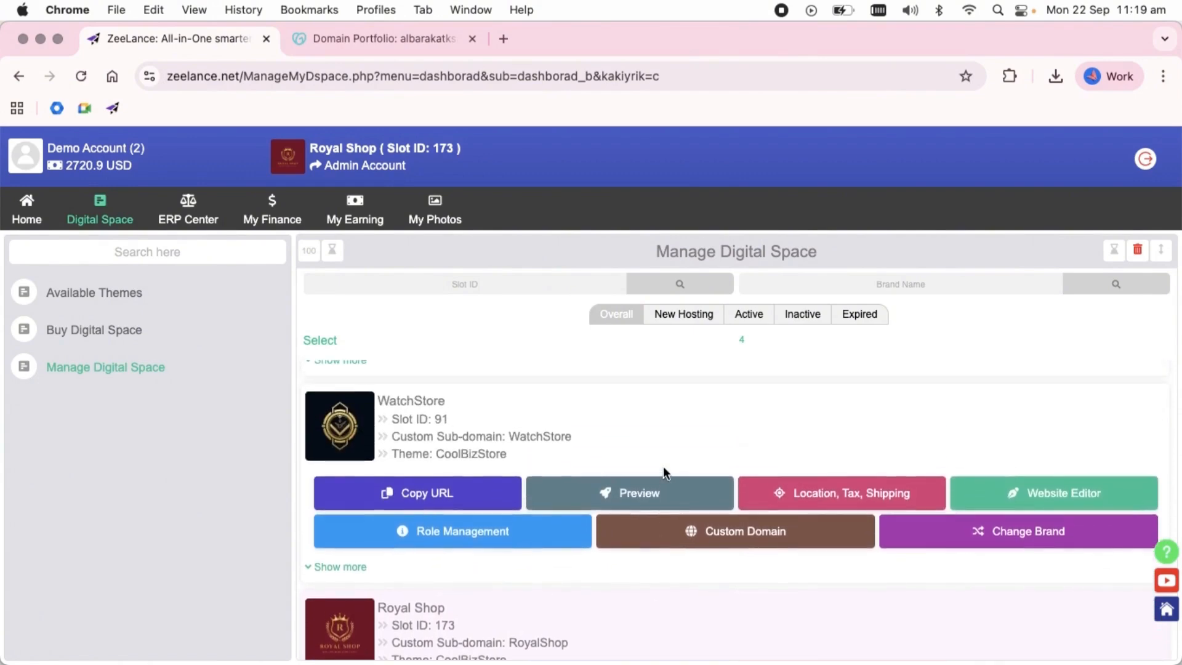
pyautogui.scroll(-3, 575, 549)
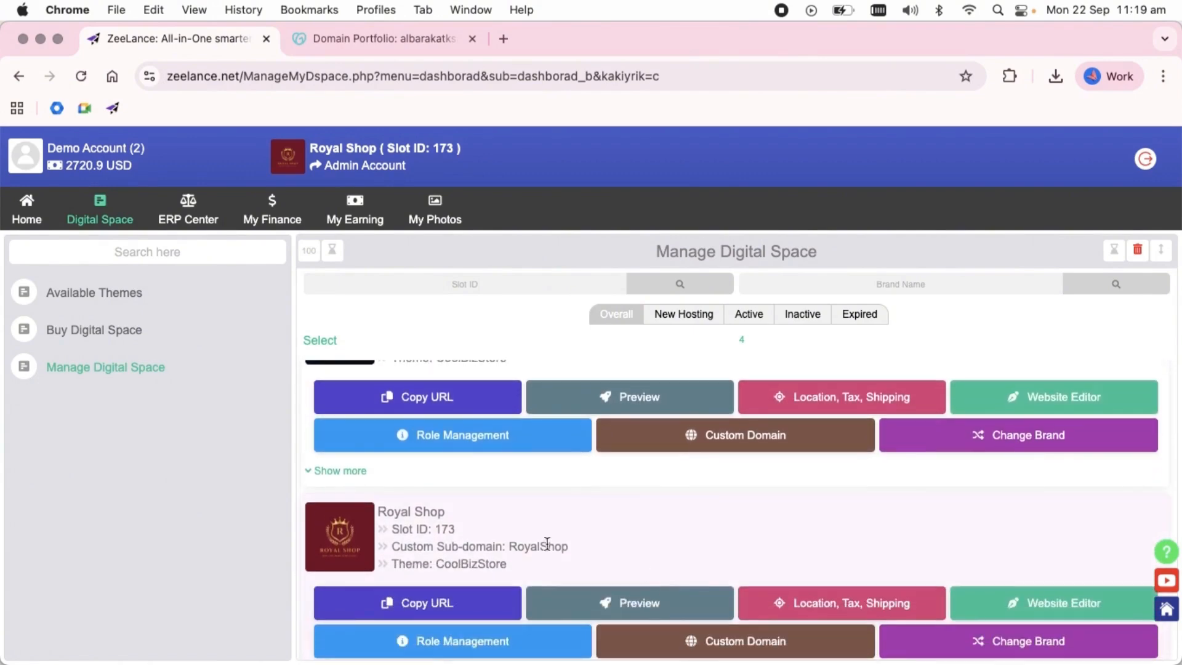
pyautogui.scroll(8, 674, 502)
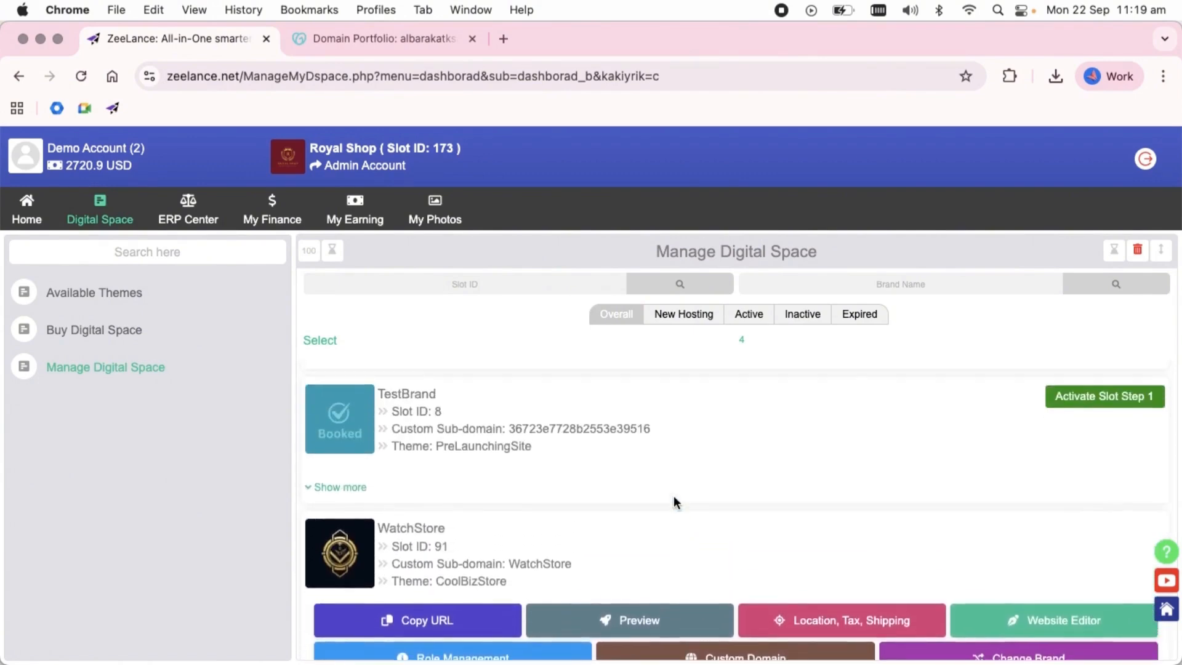
pyautogui.scroll(2, 673, 503)
pyautogui.scroll(-12, 673, 502)
pyautogui.scroll(6, 674, 497)
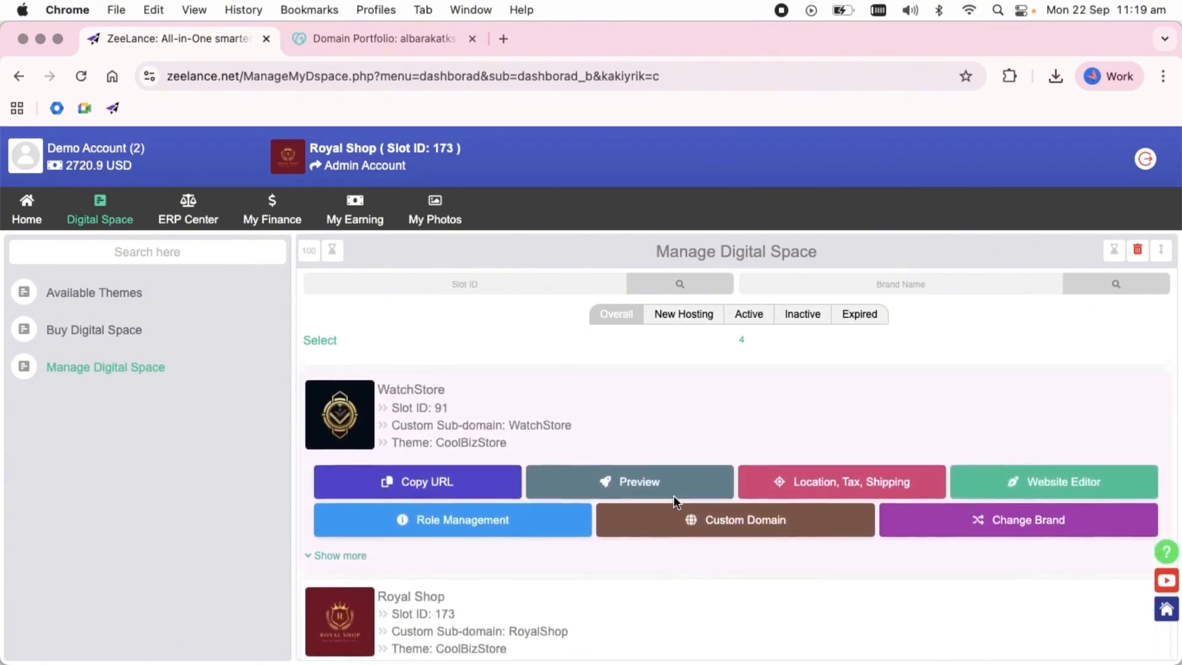
pyautogui.scroll(1, 674, 502)
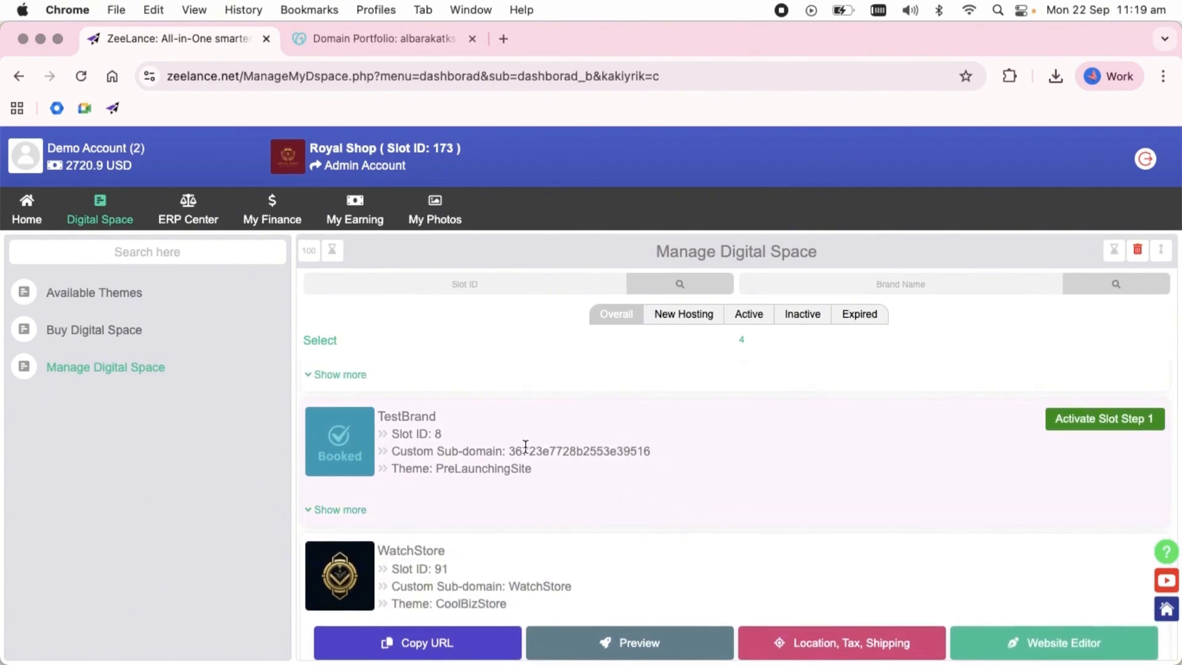
# Complete activation step 1 of slot 8 by choosing America USA - USD as its currency.
pyautogui.click(1091, 419)
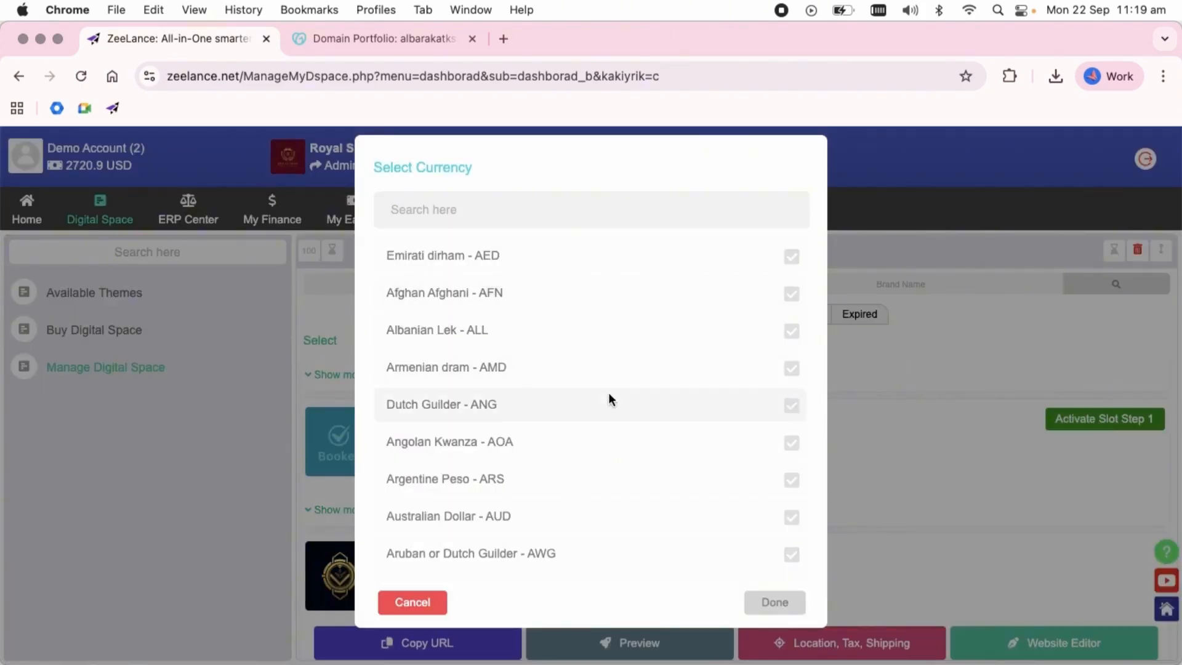
pyautogui.scroll(-20, 617, 411)
pyautogui.scroll(-8, 617, 411)
pyautogui.scroll(4, 617, 411)
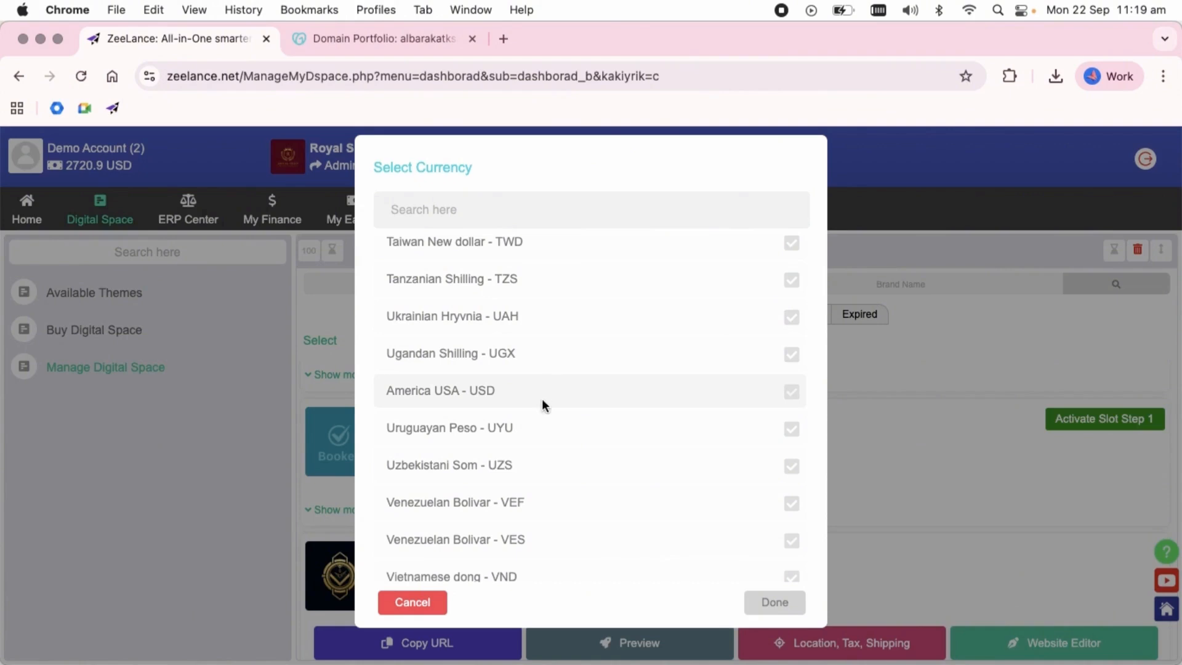
pyautogui.click(576, 390)
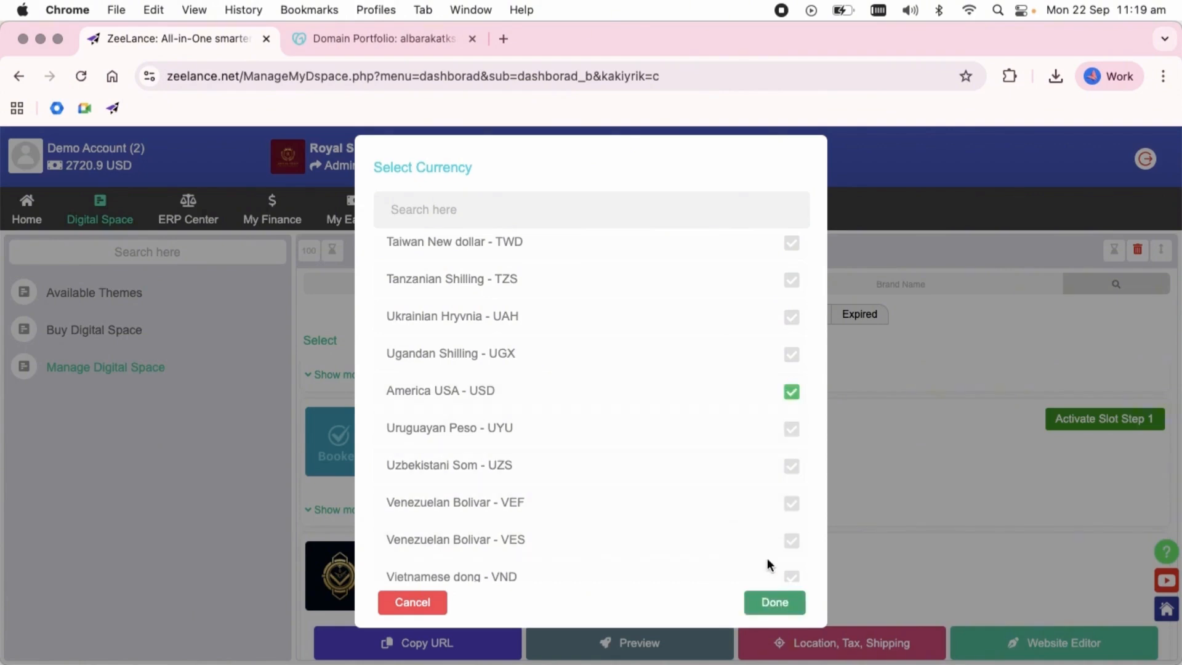
pyautogui.click(777, 604)
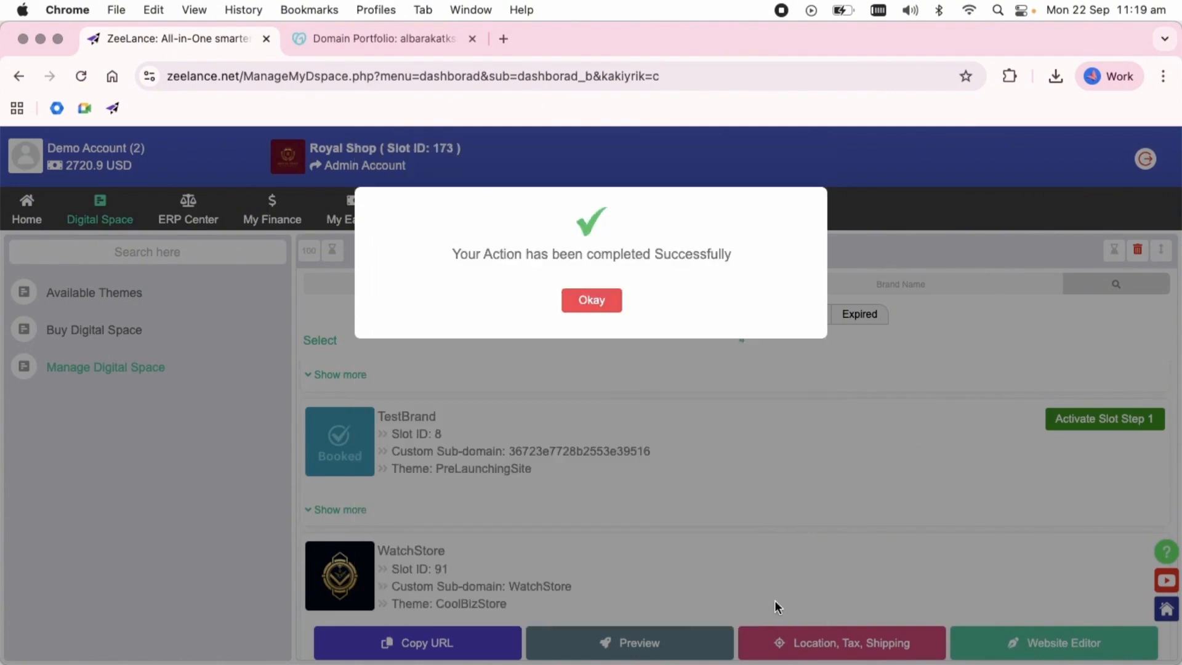
pyautogui.click(591, 302)
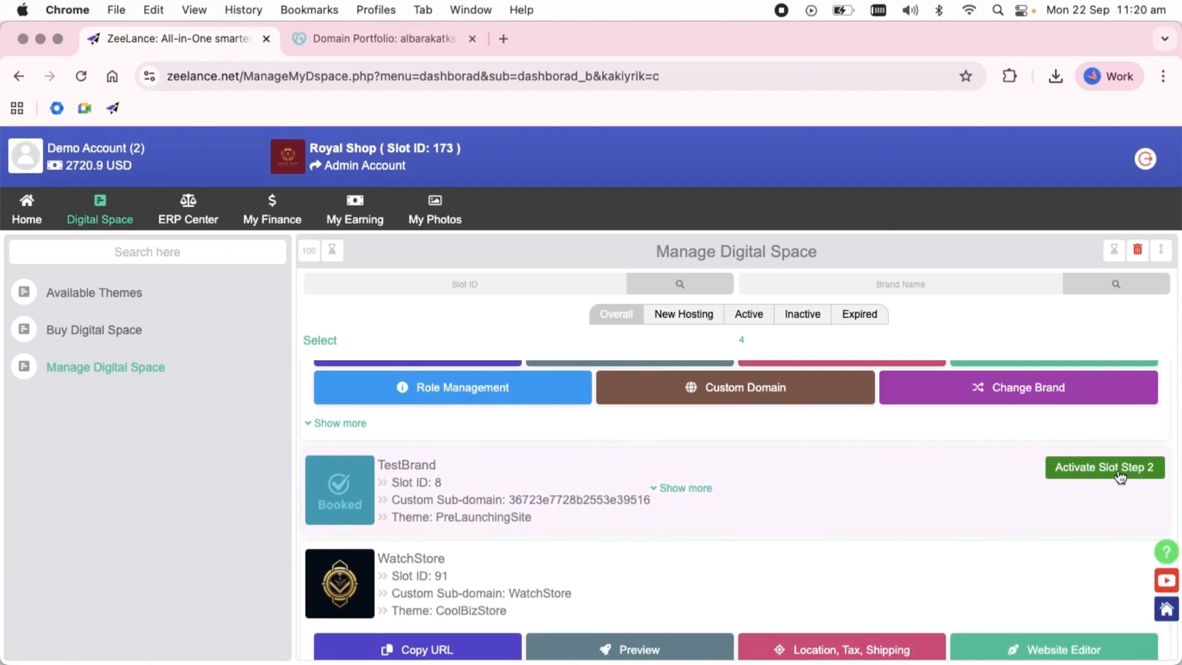
# Start activation step 2 of slot 8 and verify AlbarakatKSA as the brand name for its custom sub-domain.
pyautogui.click(1116, 470)
pyautogui.click(469, 269)
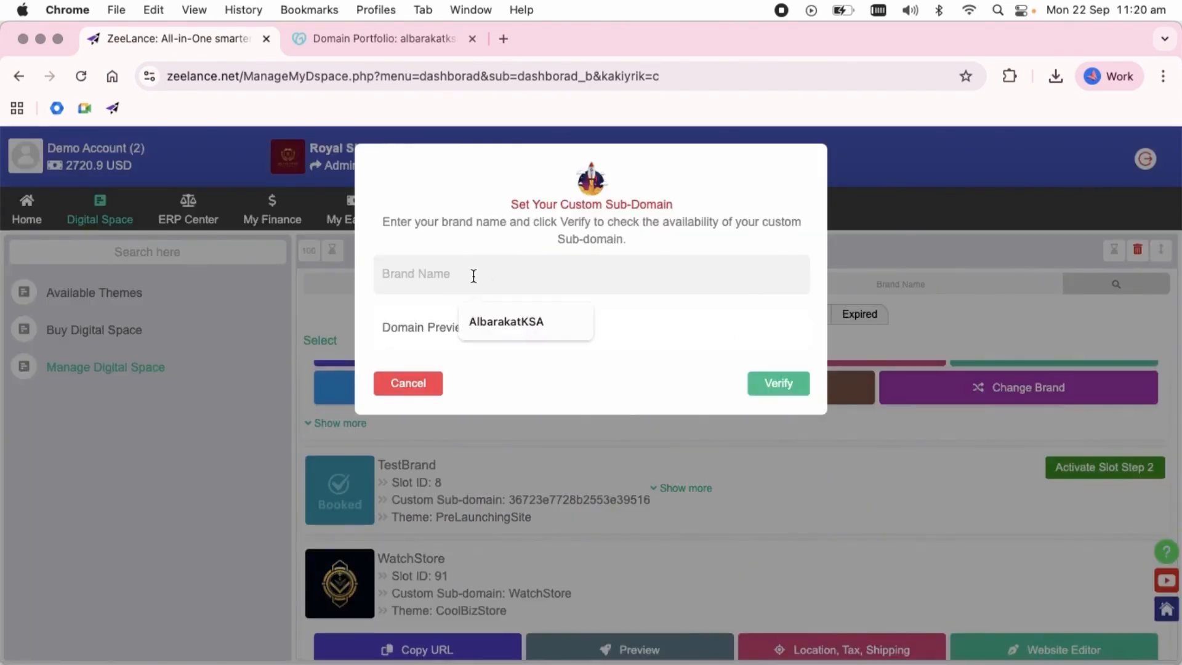
pyautogui.click(525, 328)
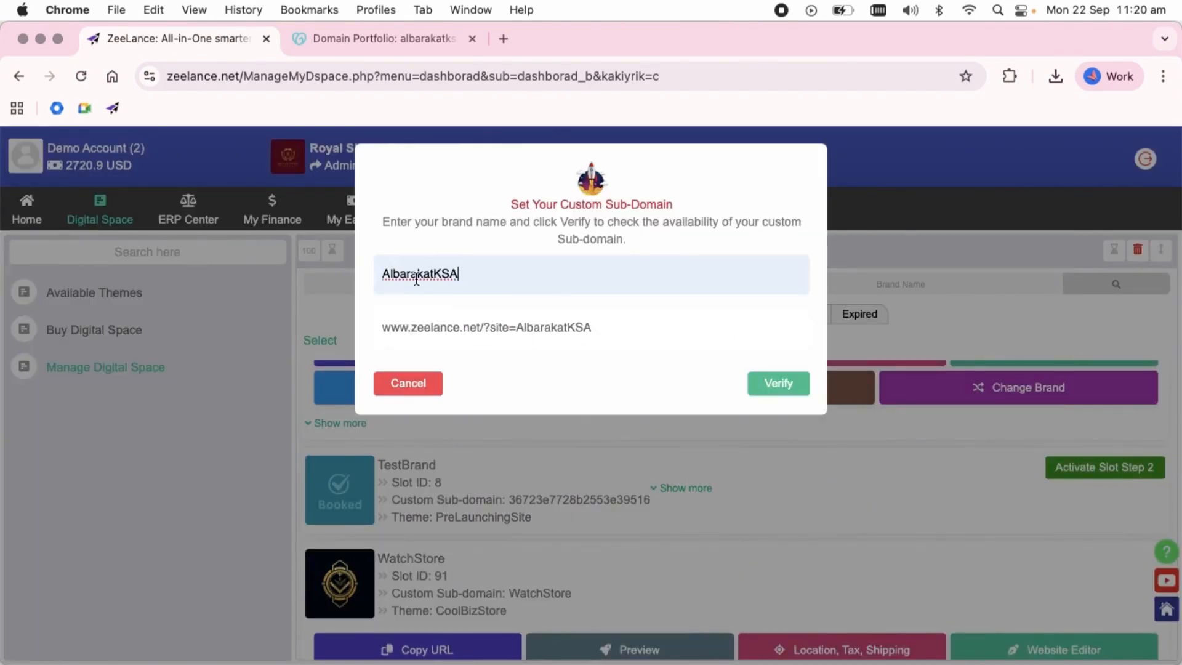
pyautogui.moveTo(588, 326); pyautogui.dragTo(374, 330)
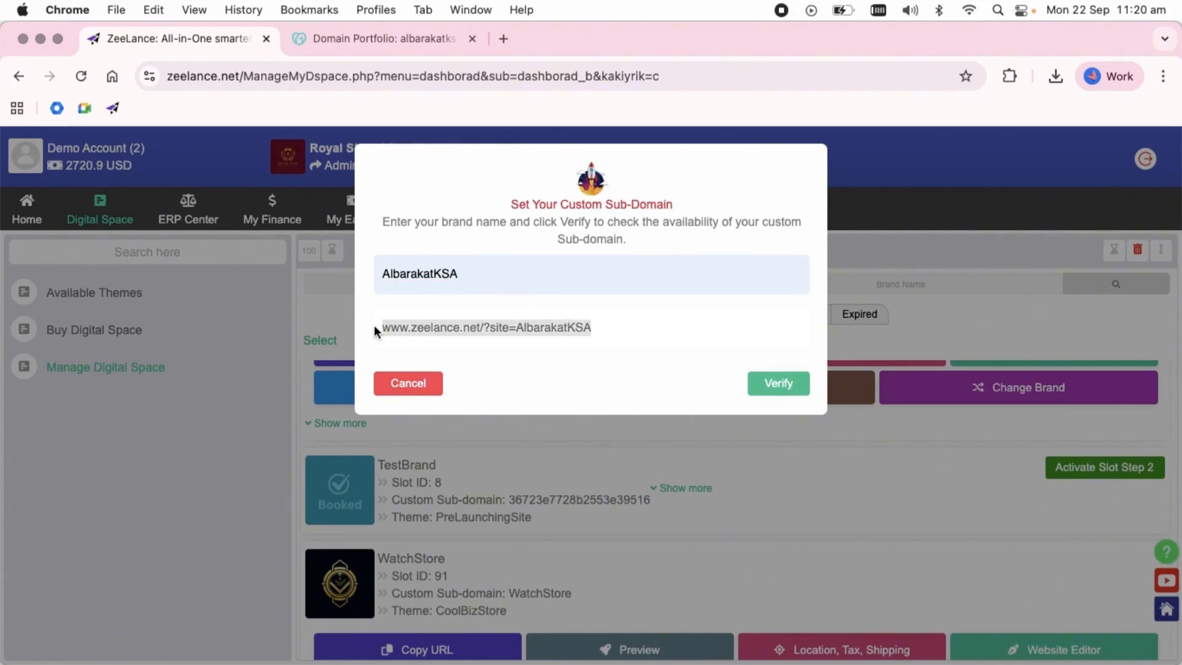
pyautogui.click(601, 328)
pyautogui.click(788, 387)
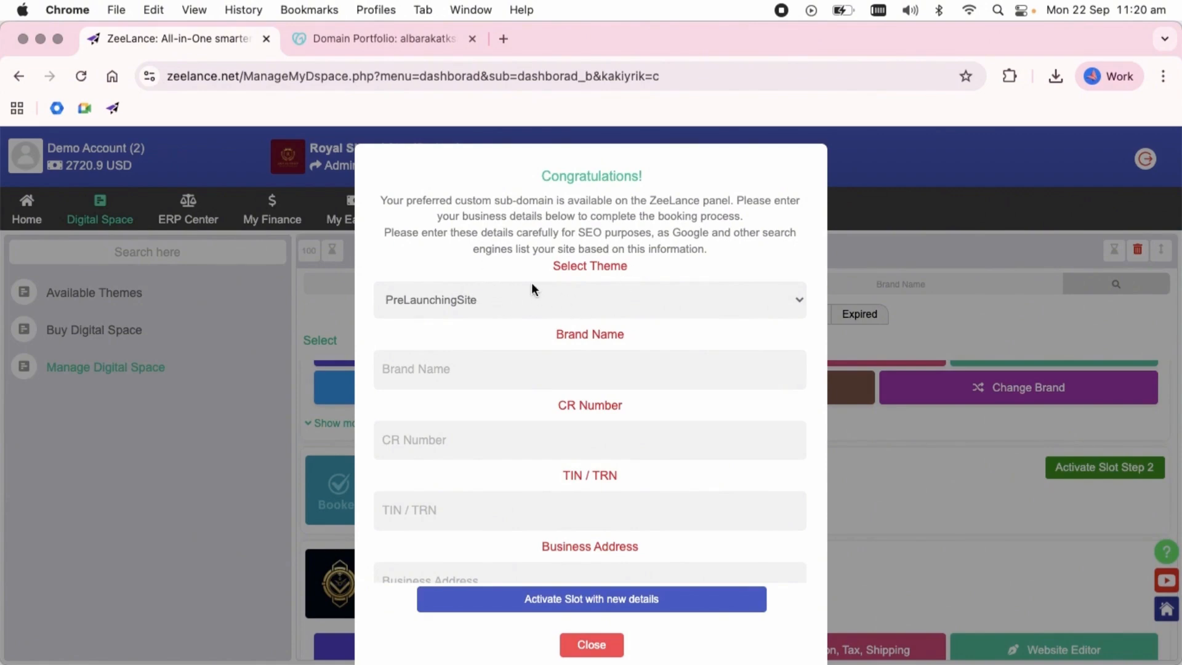
# Choose the WelcomeSite theme and enter AlbarakatKSA as the brand name in the business details.
pyautogui.click(482, 300)
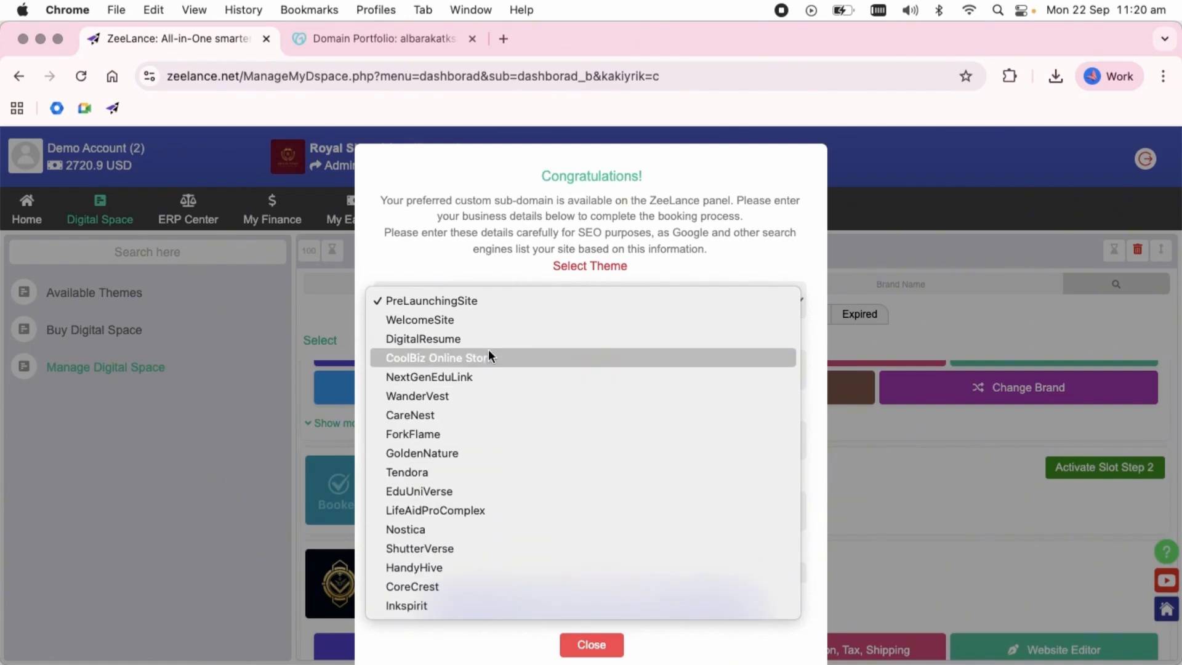
pyautogui.click(487, 320)
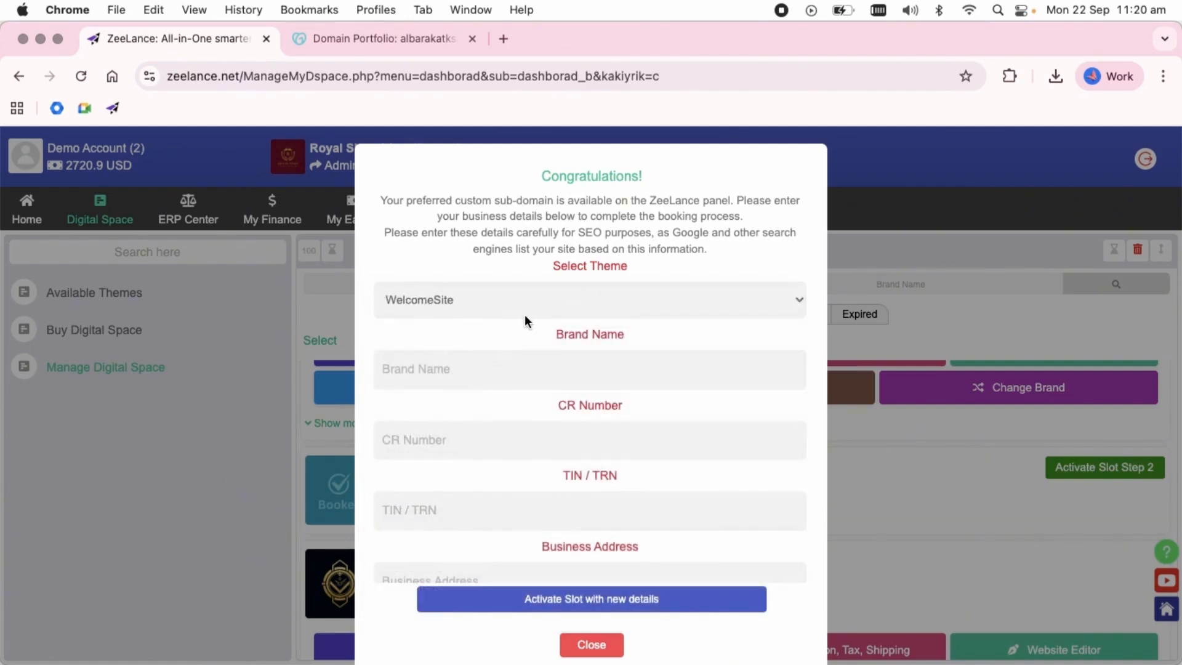
pyautogui.click(417, 369)
pyautogui.write('AlbarakatKSA')
# Fill in the business's CR number and TIN / TRN with the previously used values.
pyautogui.click(413, 437)
pyautogui.click(478, 495)
pyautogui.click(456, 514)
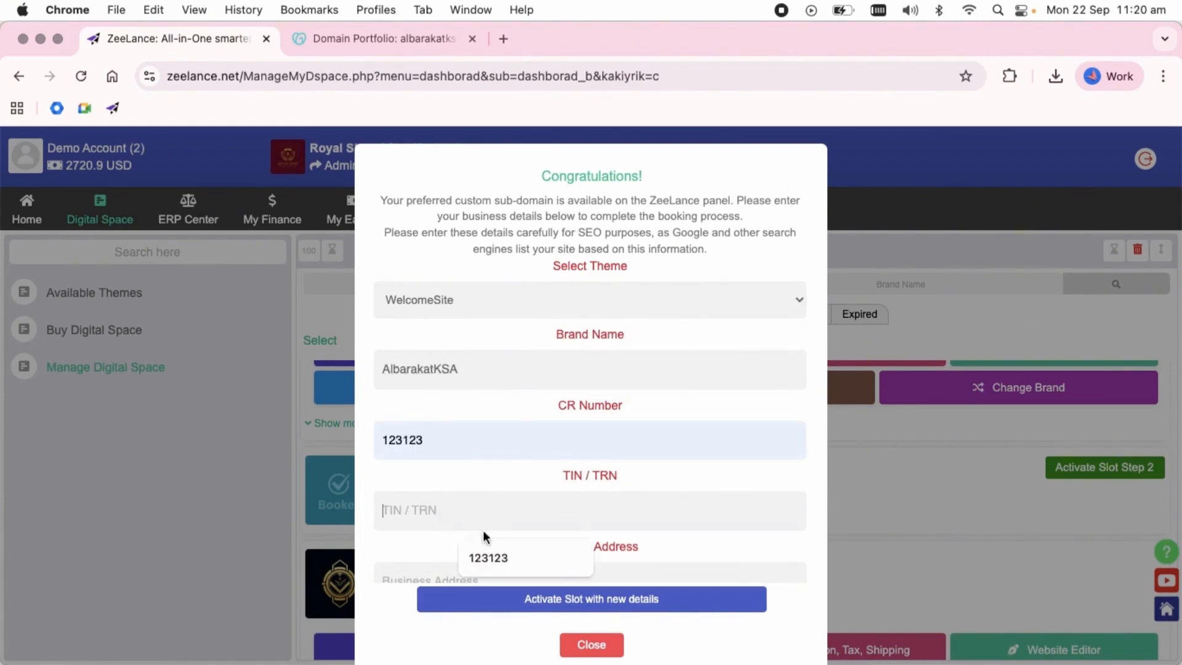
pyautogui.click(531, 556)
# Fill in the business address, business phone and customer email with the suggested saved entries.
pyautogui.scroll(-5, 542, 496)
pyautogui.click(449, 252)
pyautogui.click(466, 279)
pyautogui.click(467, 307)
pyautogui.click(528, 364)
pyautogui.click(455, 377)
pyautogui.click(522, 419)
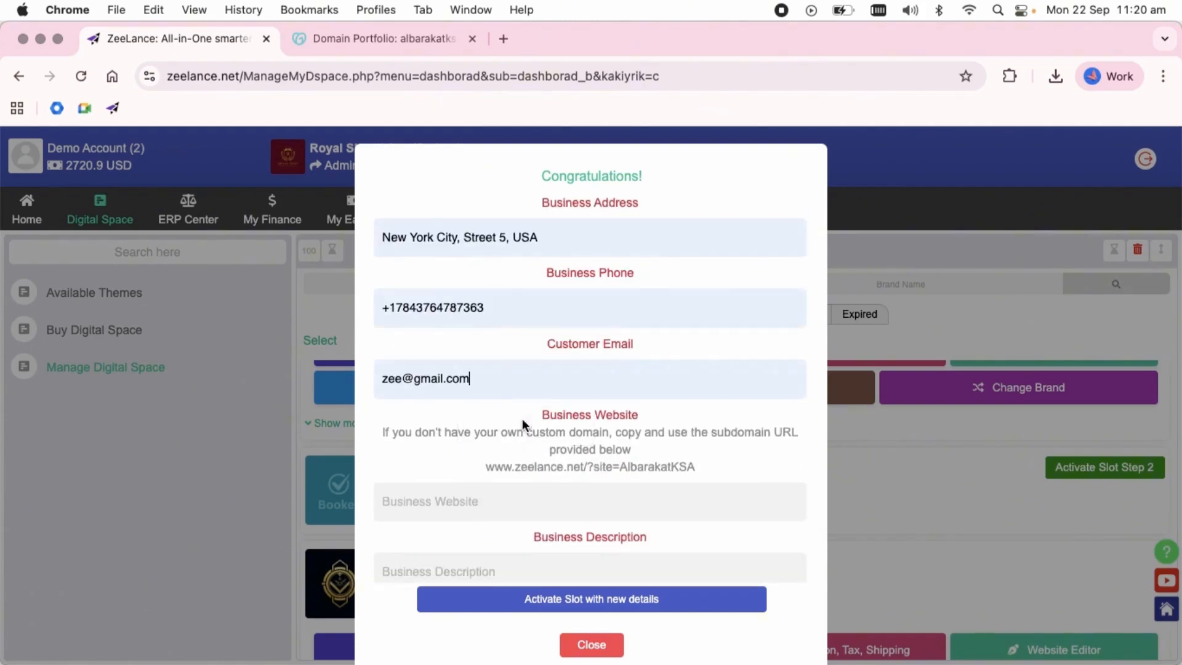
pyautogui.click(435, 504)
pyautogui.write('www.albarakatksa.com')
pyautogui.scroll(-5, 499, 487)
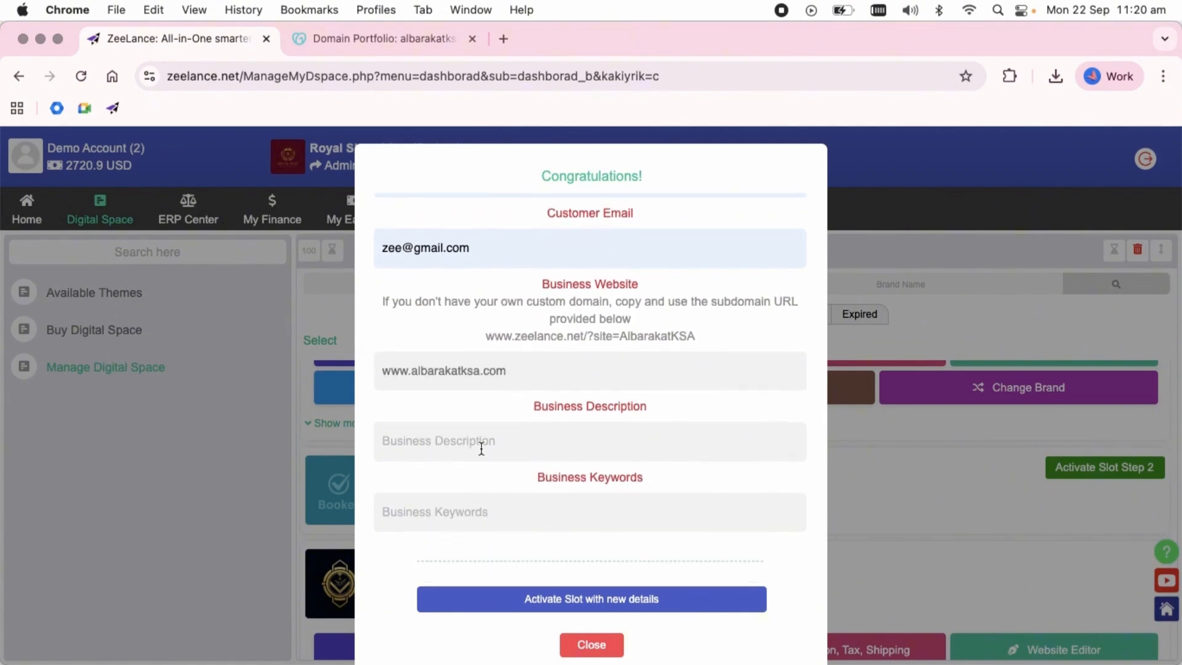
pyautogui.click(482, 449)
pyautogui.write('AlBarakat is a trusted online seller offering quality products at the best prices')
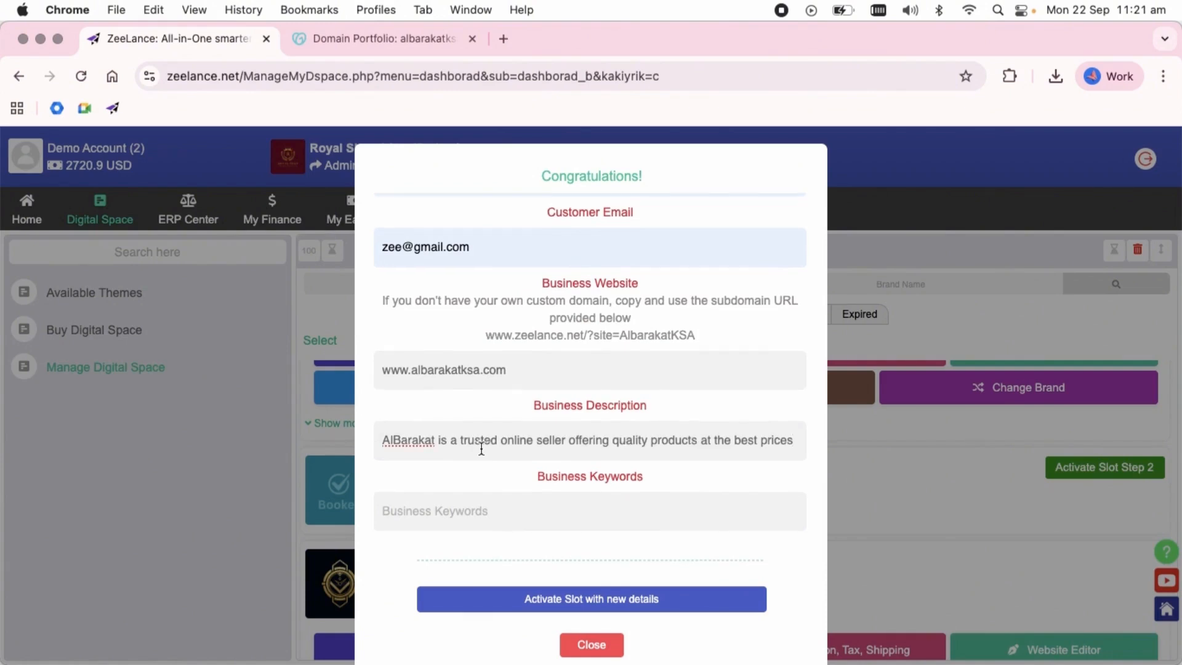
# Fill in the business keywords with the saved entry starting "Global expansion, International business strategy" and activate the slot with the new details.
pyautogui.click(440, 504)
pyautogui.click(533, 552)
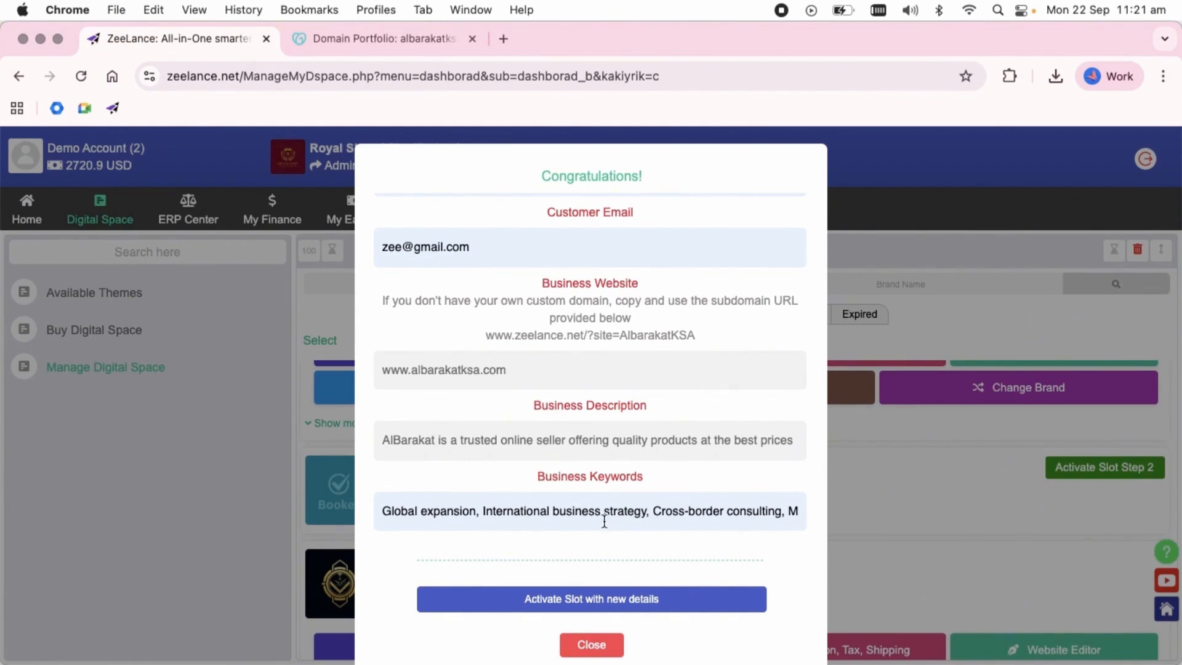
pyautogui.scroll(2, 603, 518)
pyautogui.scroll(-2, 603, 518)
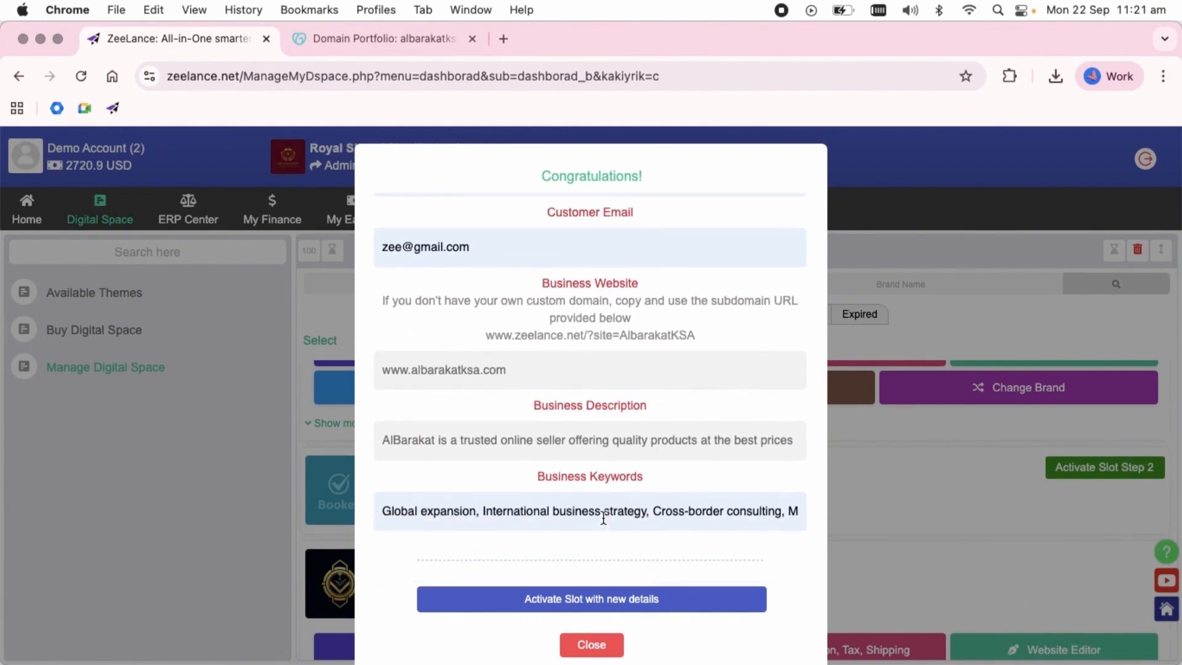
pyautogui.click(596, 601)
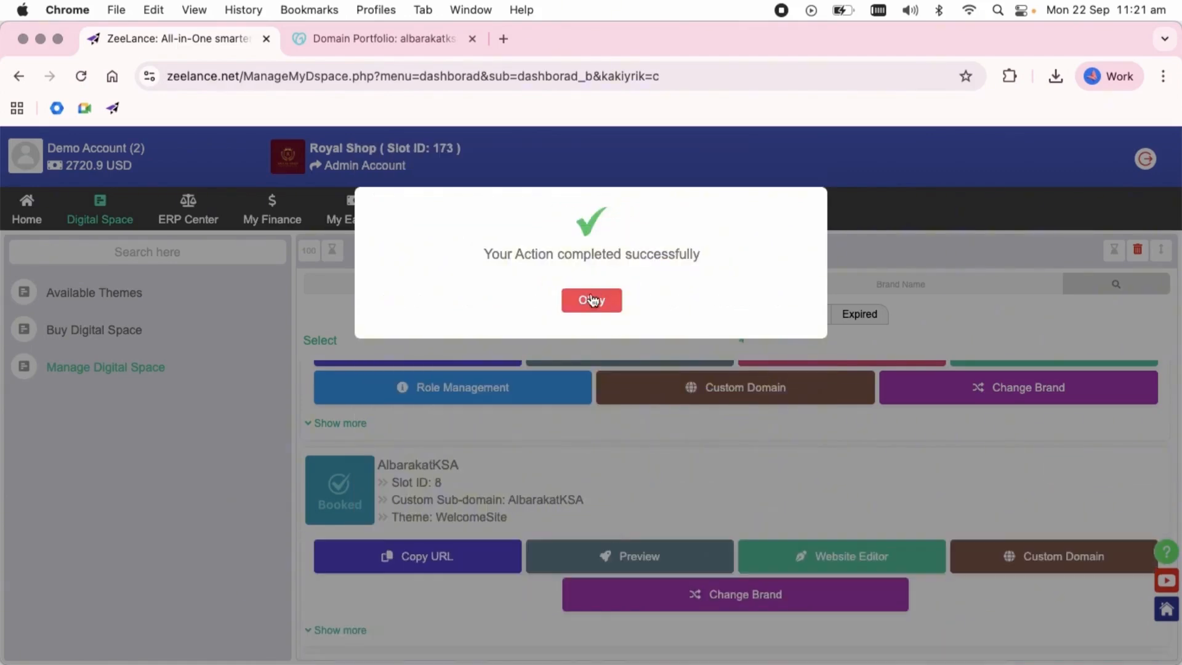
pyautogui.click(590, 300)
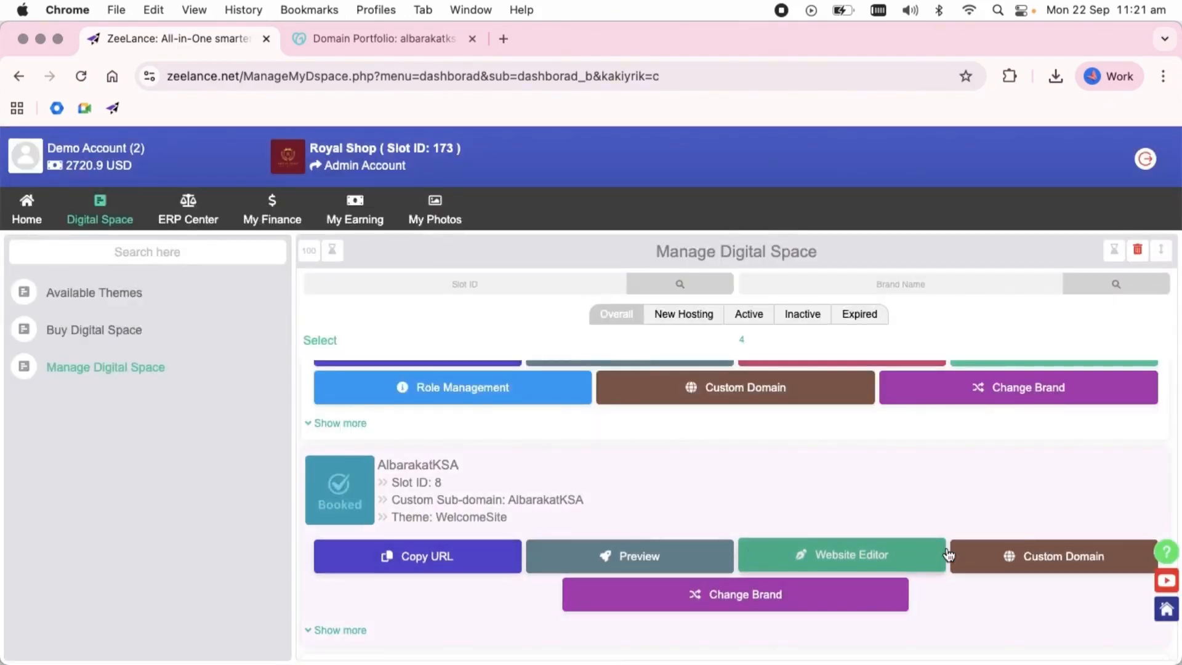
# Preview the AlbarakatKSA website, look through its product categories and close the preview.
pyautogui.click(634, 557)
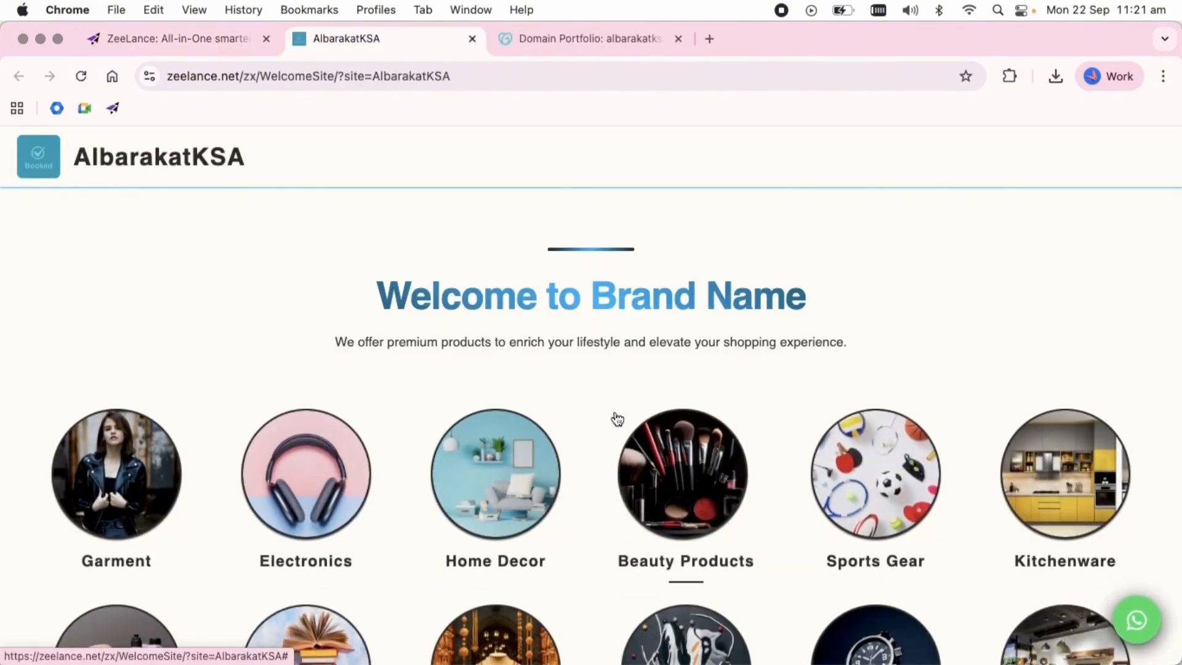
pyautogui.scroll(-3, 700, 460)
pyautogui.scroll(-6, 874, 462)
pyautogui.scroll(1, 882, 465)
pyautogui.scroll(-2, 882, 465)
pyautogui.scroll(10, 708, 363)
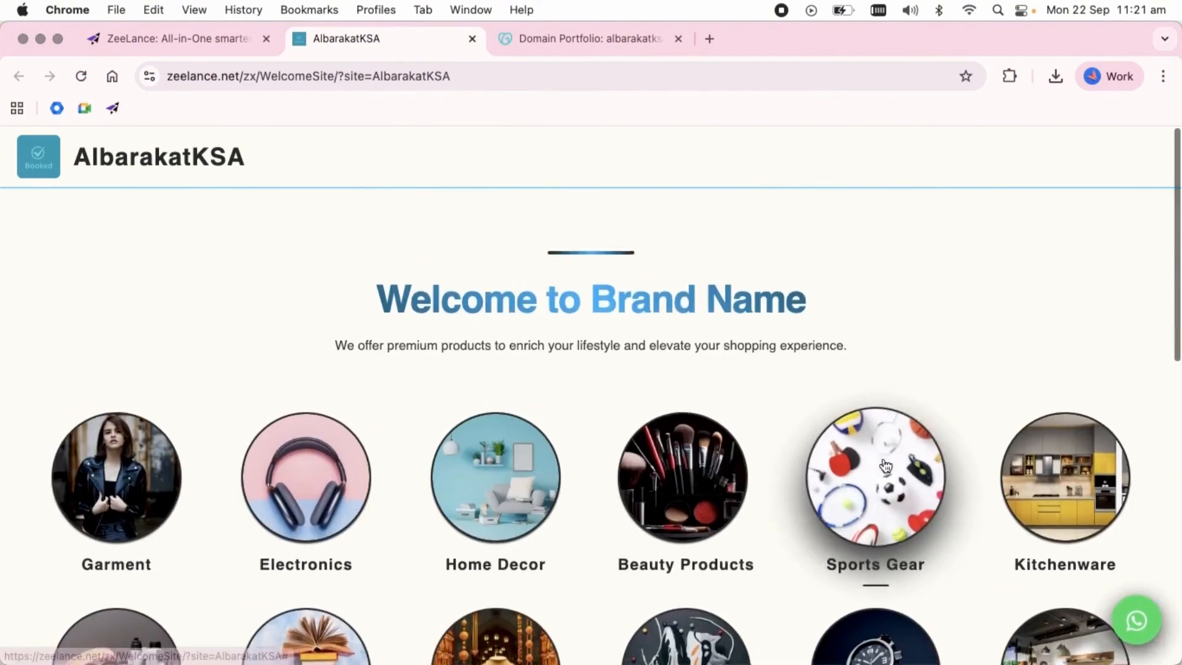
pyautogui.click(472, 38)
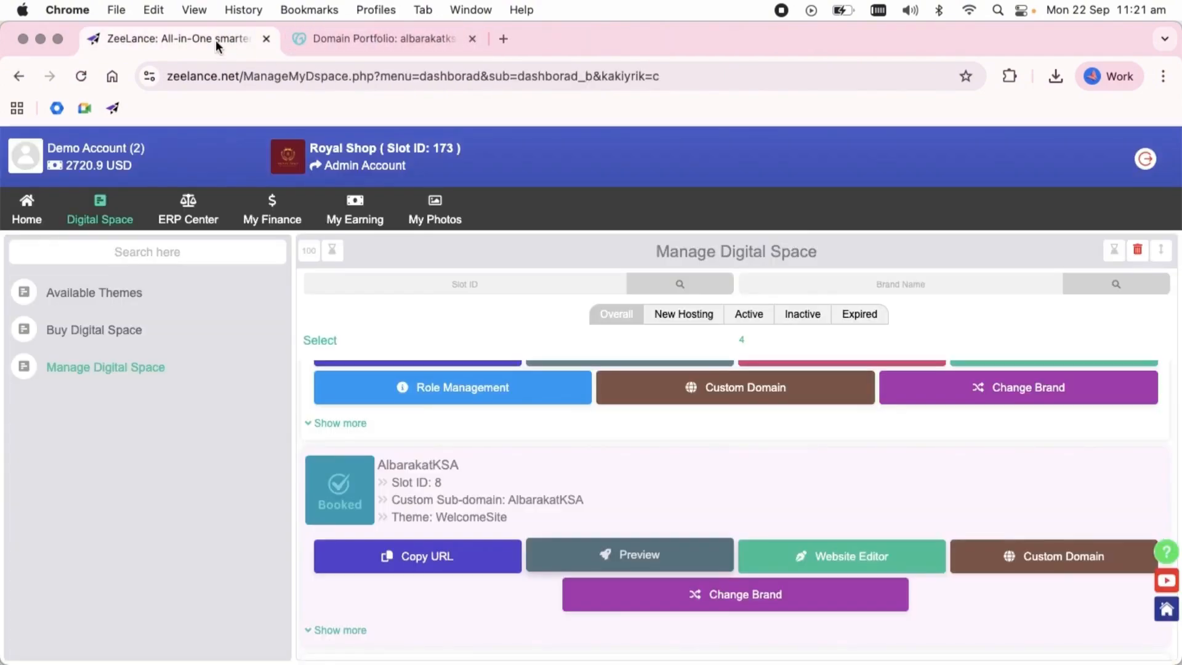
# Add albarakatksa.com as the custom domain of the AlbarakatKSA slot.
pyautogui.click(1027, 564)
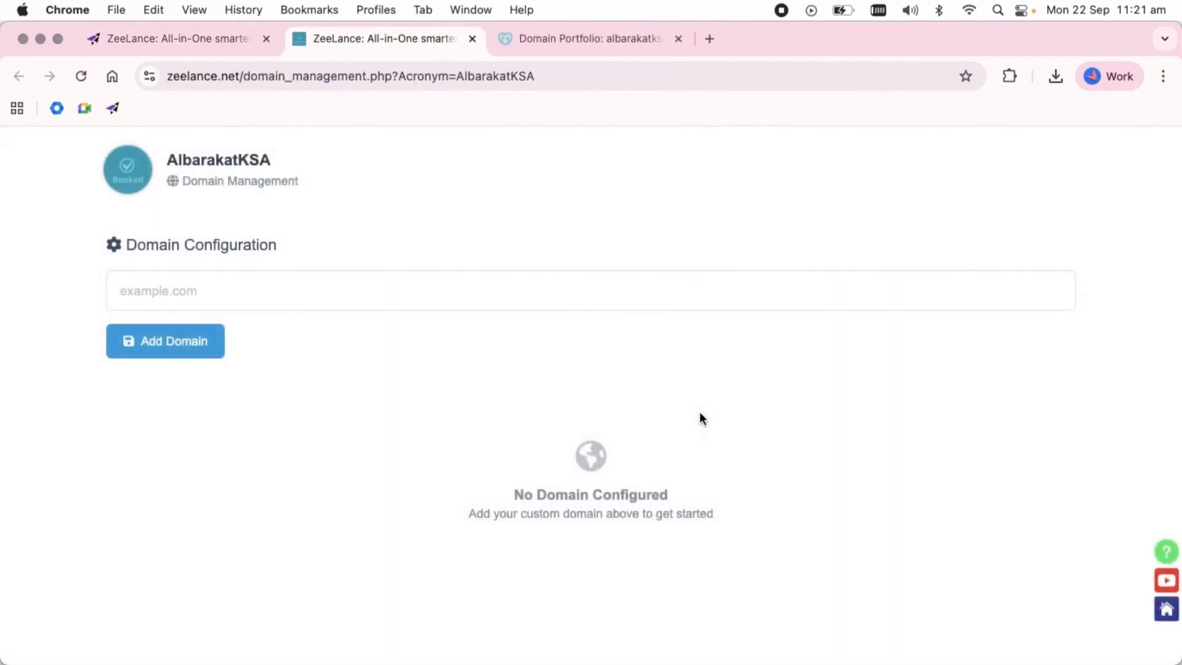
pyautogui.click(290, 289)
pyautogui.click(255, 338)
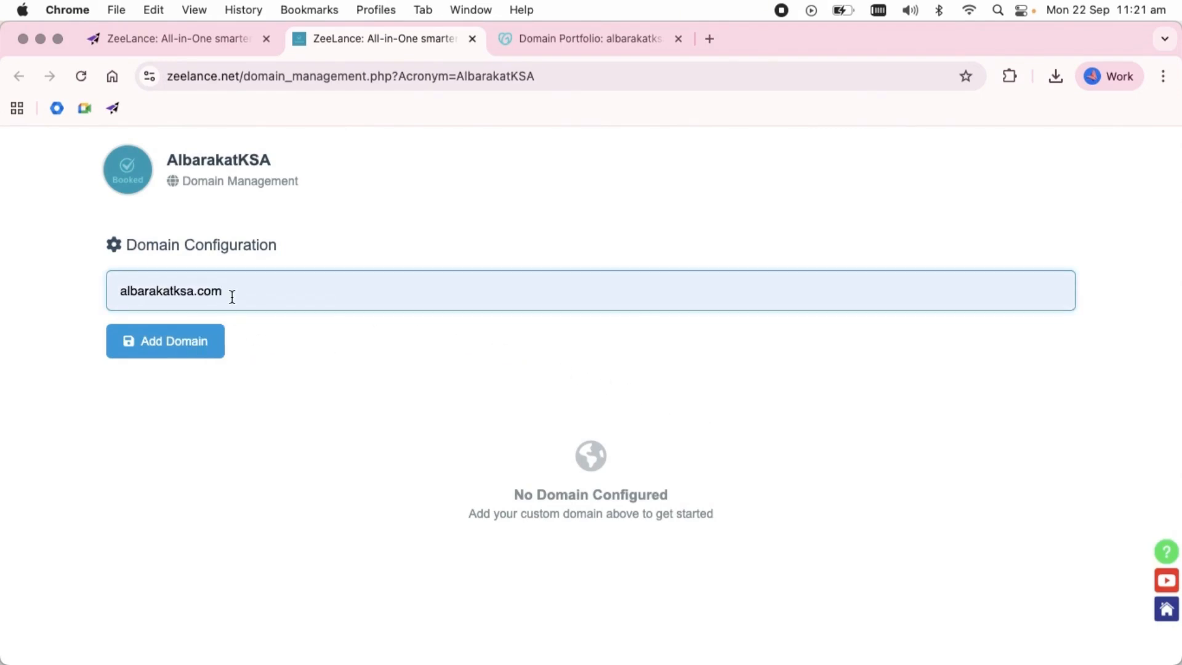
pyautogui.click(170, 349)
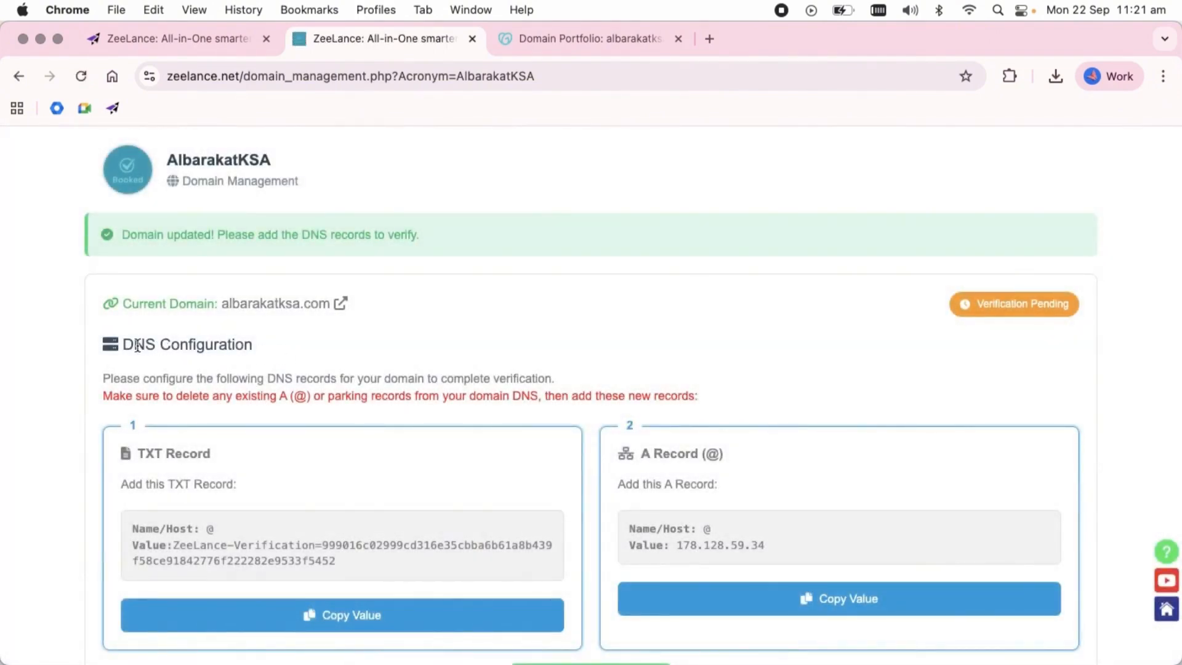
# Review the DNS configuration instructions for the TXT record and the A record (@) of the custom domain.
pyautogui.moveTo(123, 345); pyautogui.dragTo(262, 350)
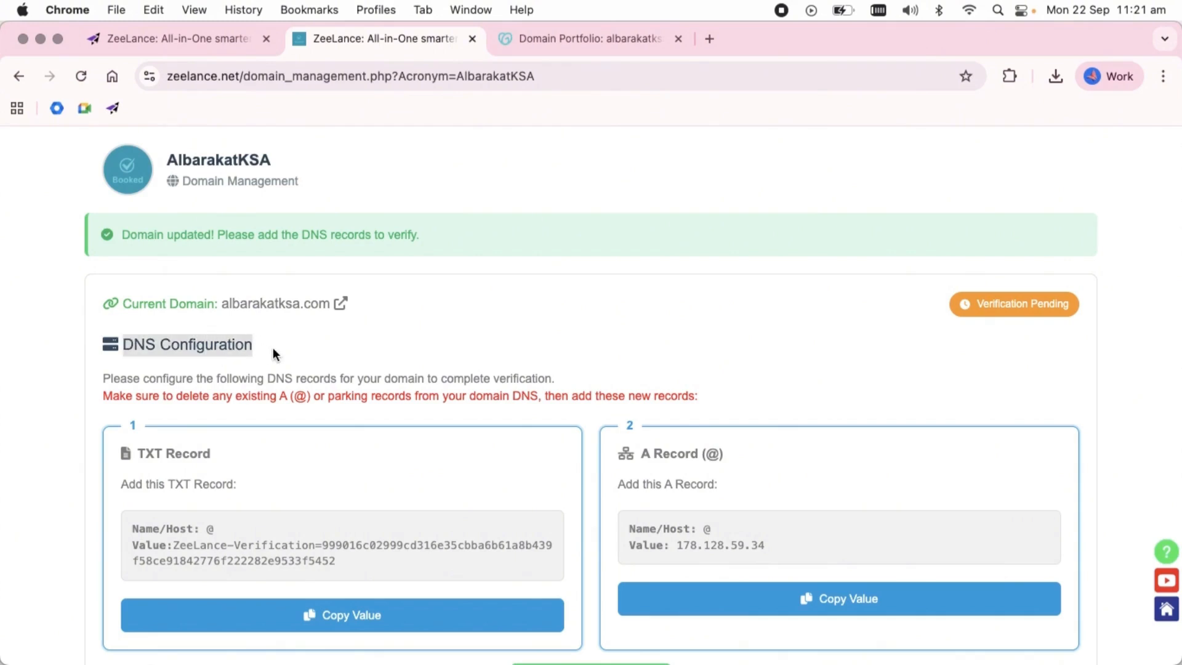
pyautogui.click(272, 347)
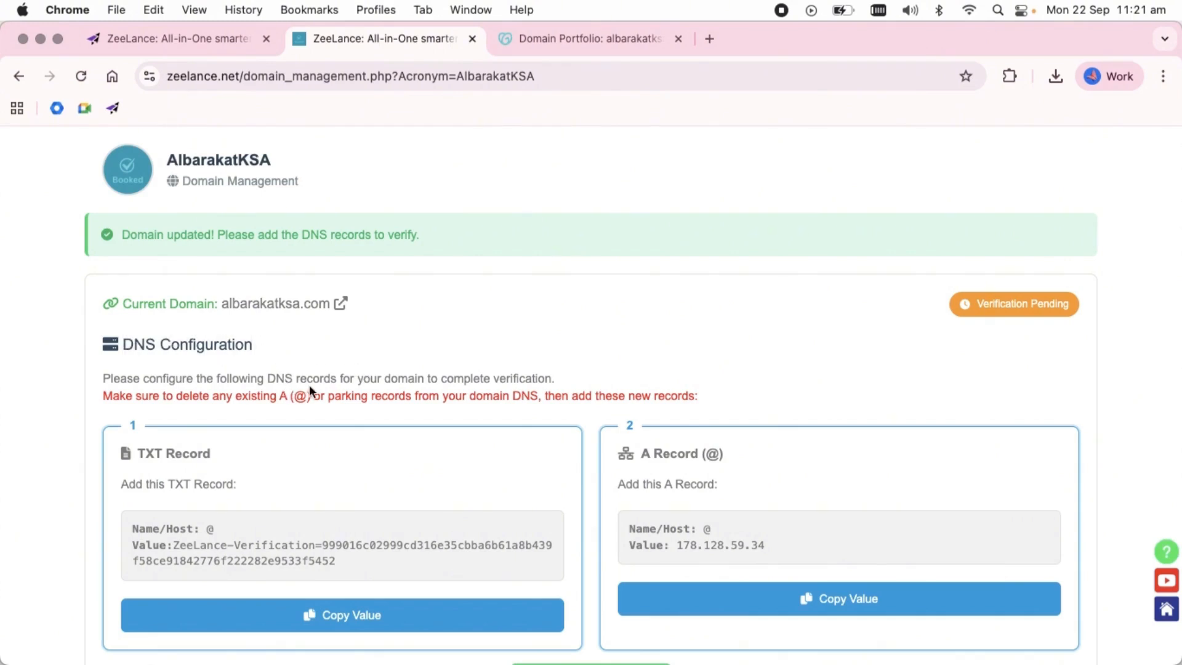
pyautogui.scroll(-3, 421, 392)
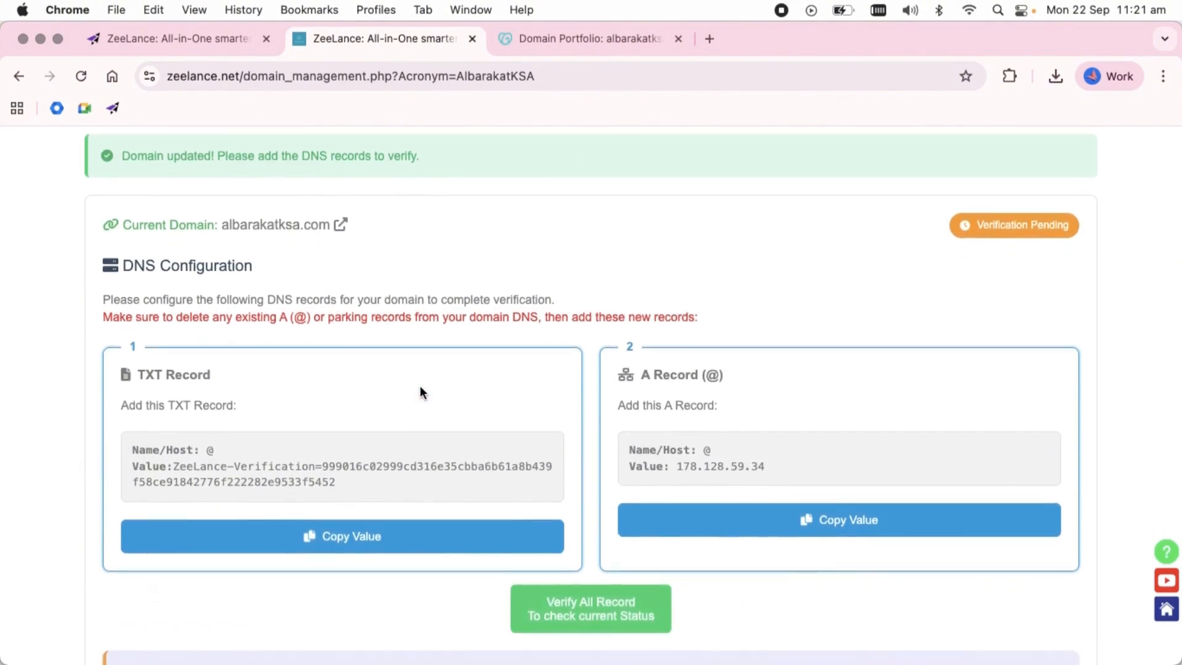
pyautogui.moveTo(139, 374); pyautogui.dragTo(202, 375)
pyautogui.click(203, 374)
pyautogui.moveTo(634, 375); pyautogui.dragTo(719, 375)
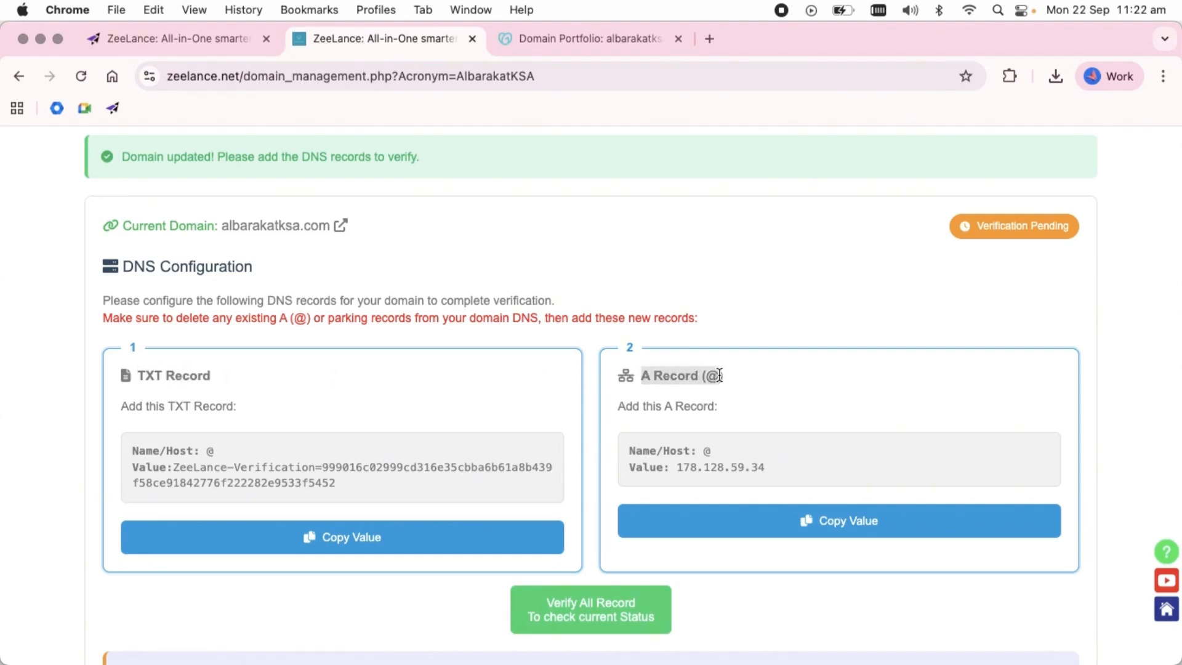
pyautogui.scroll(3, 512, 385)
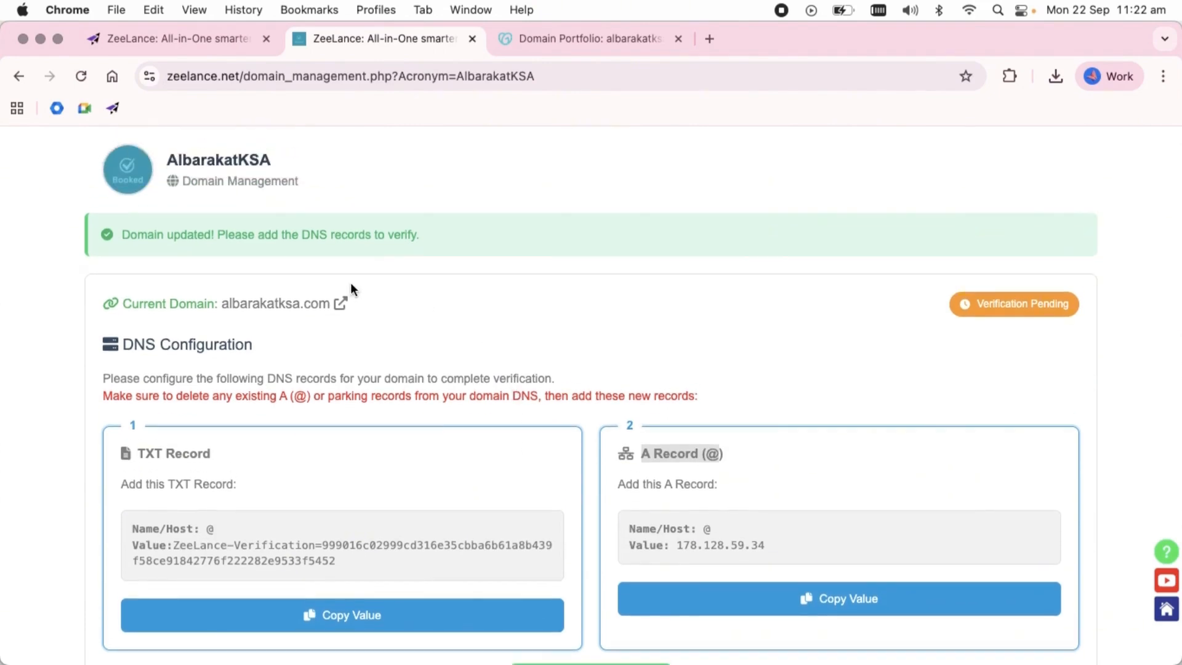
# Switch to GoDaddy and start a new DNS record for albarakatksa.com with type TXT and name @.
pyautogui.click(589, 37)
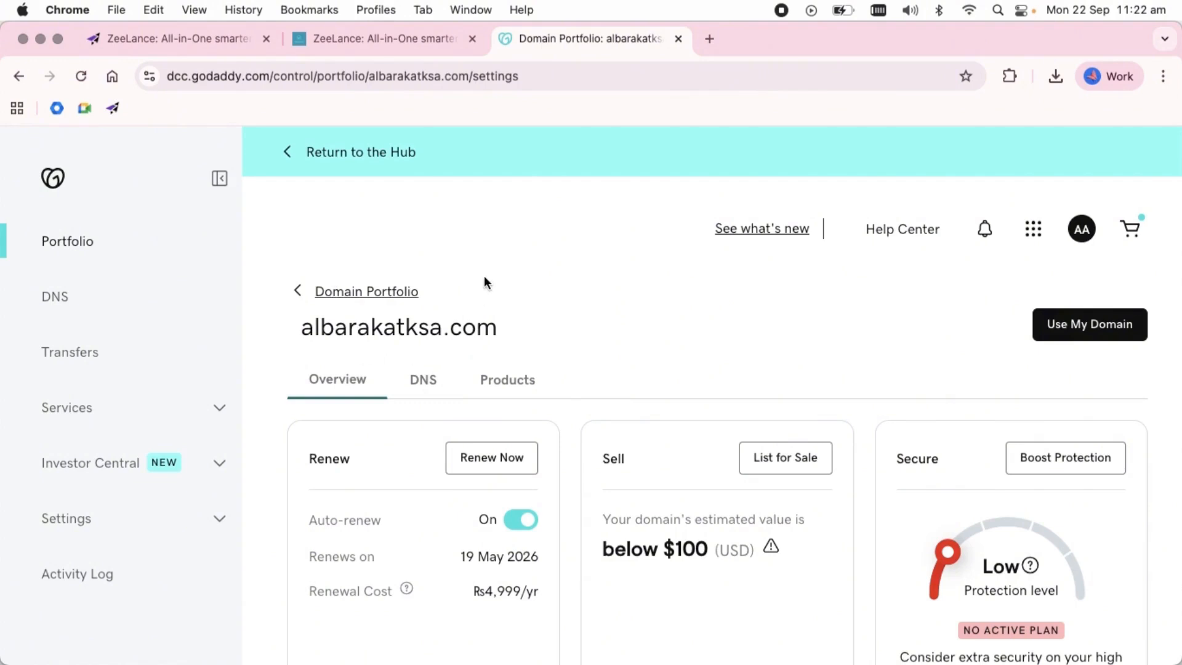
pyautogui.click(420, 383)
pyautogui.scroll(-5, 467, 375)
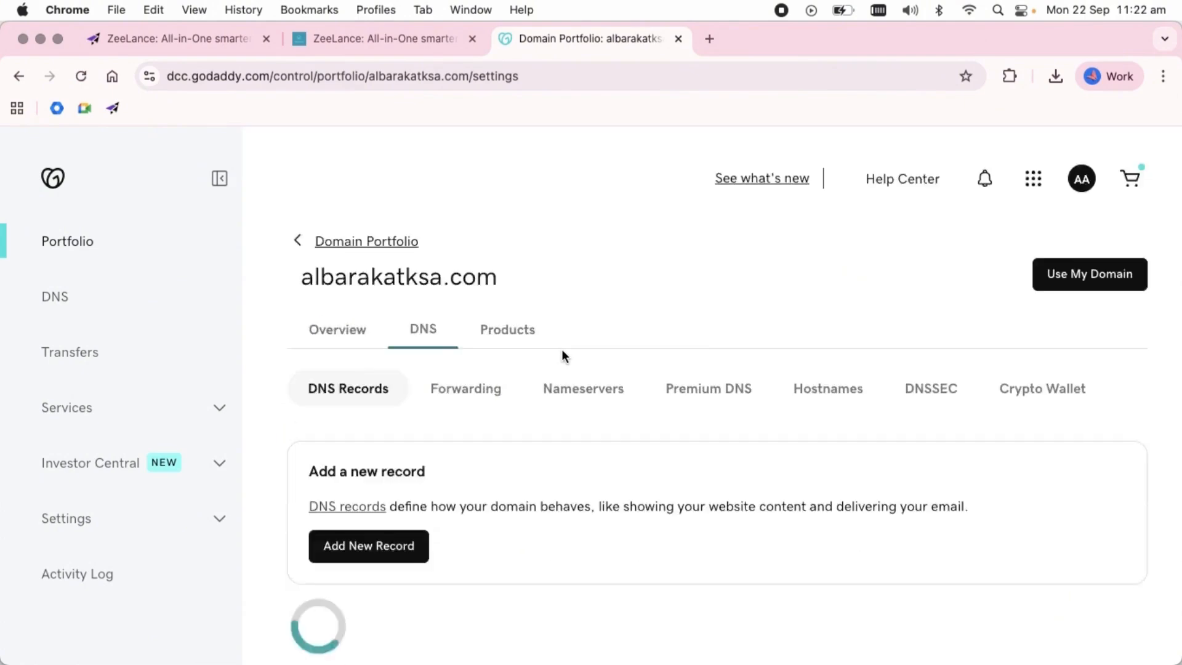
pyautogui.click(381, 387)
pyautogui.scroll(-3, 379, 405)
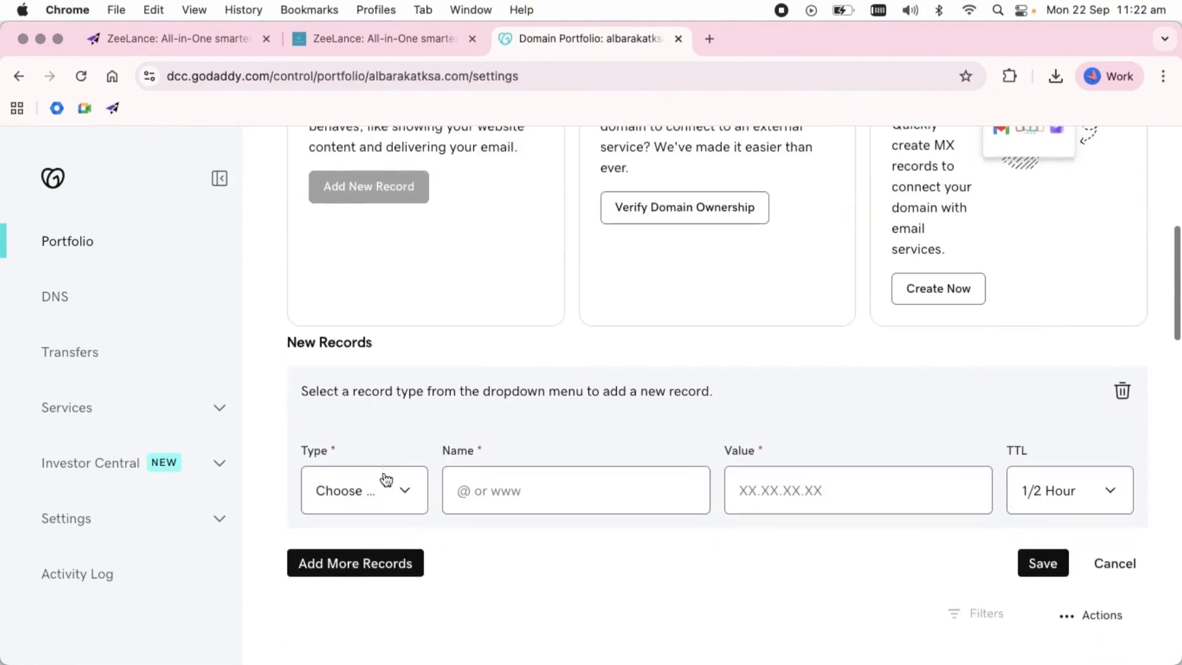
pyautogui.click(383, 486)
pyautogui.click(371, 608)
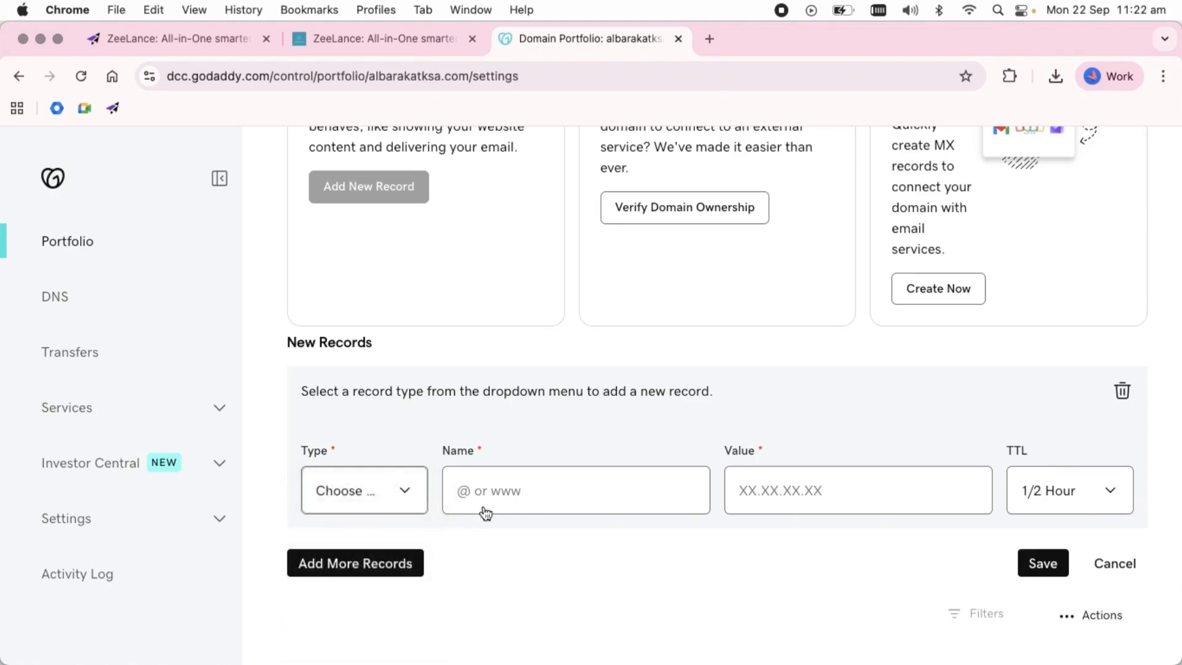
pyautogui.click(491, 495)
pyautogui.write('@')
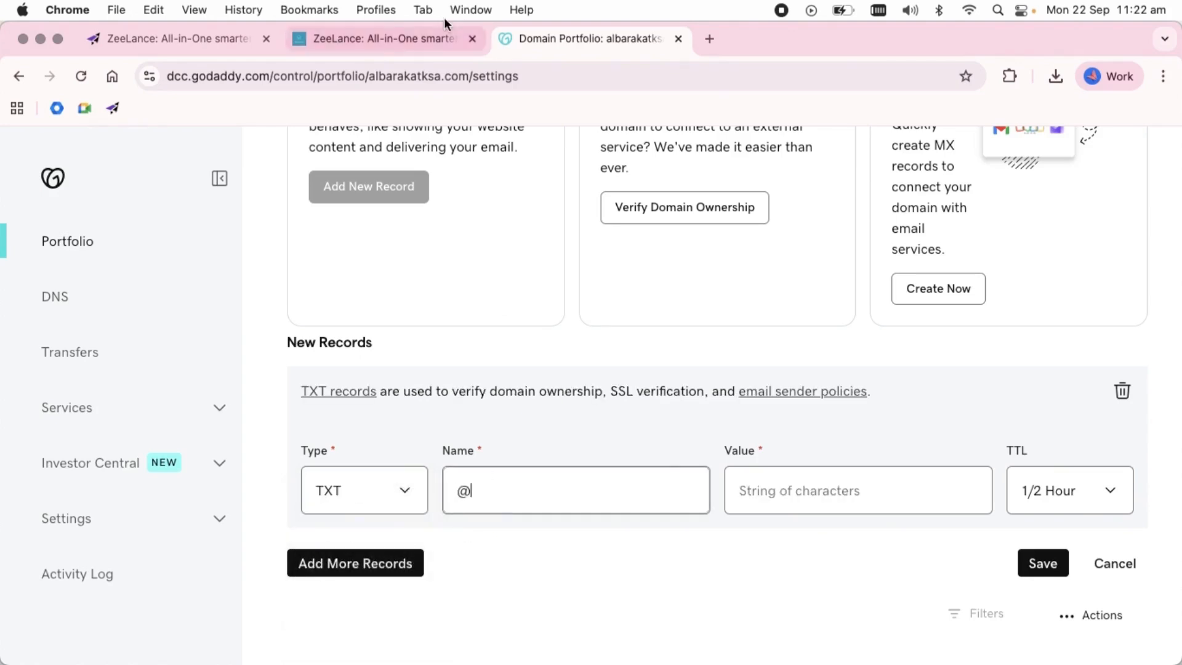
# Copy the TXT verification value from ZeeLance's domain management page and paste it as the value of the new GoDaddy record.
pyautogui.click(389, 37)
pyautogui.scroll(-5, 394, 588)
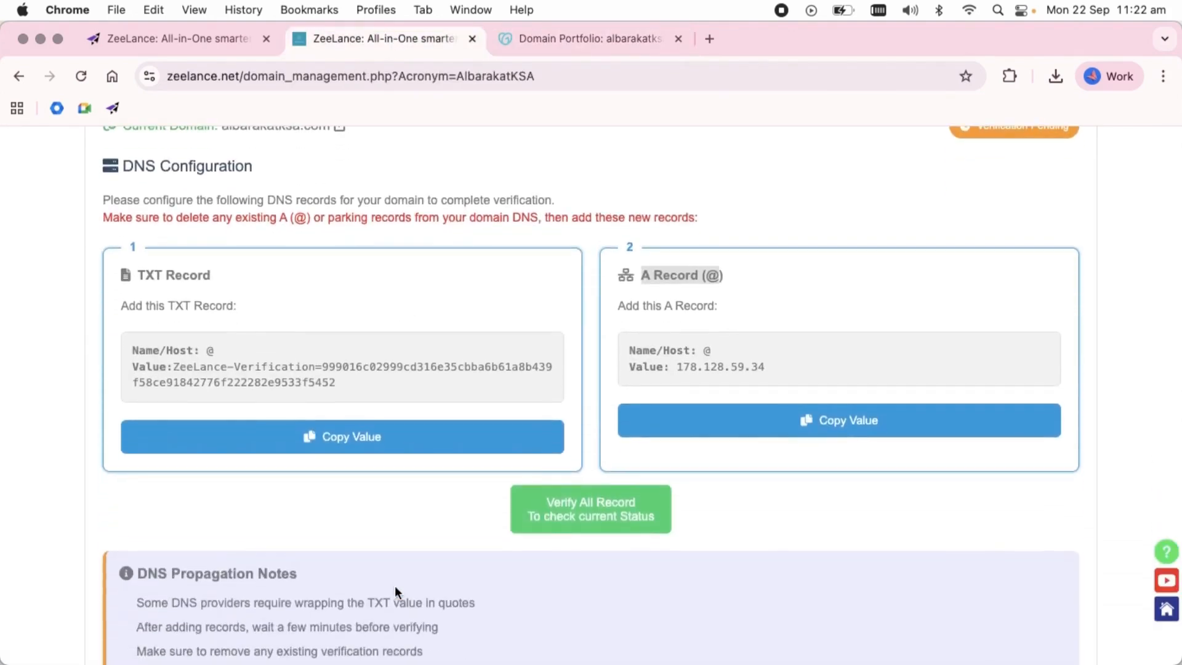
pyautogui.click(380, 405)
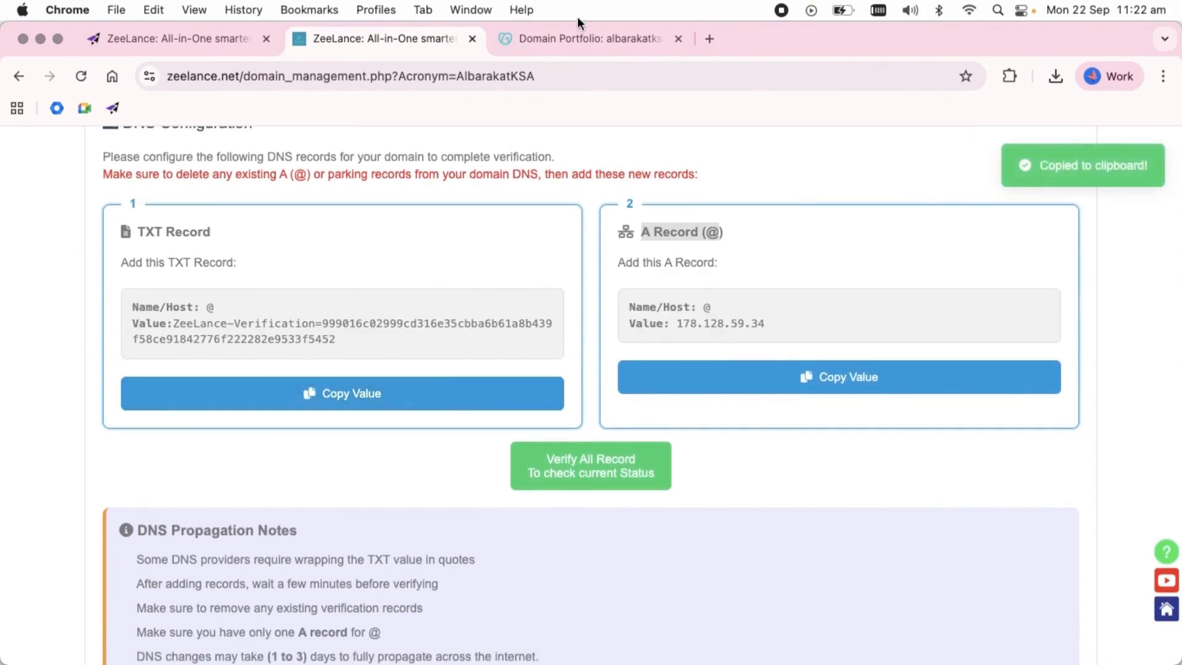
pyautogui.click(578, 38)
pyautogui.click(754, 495)
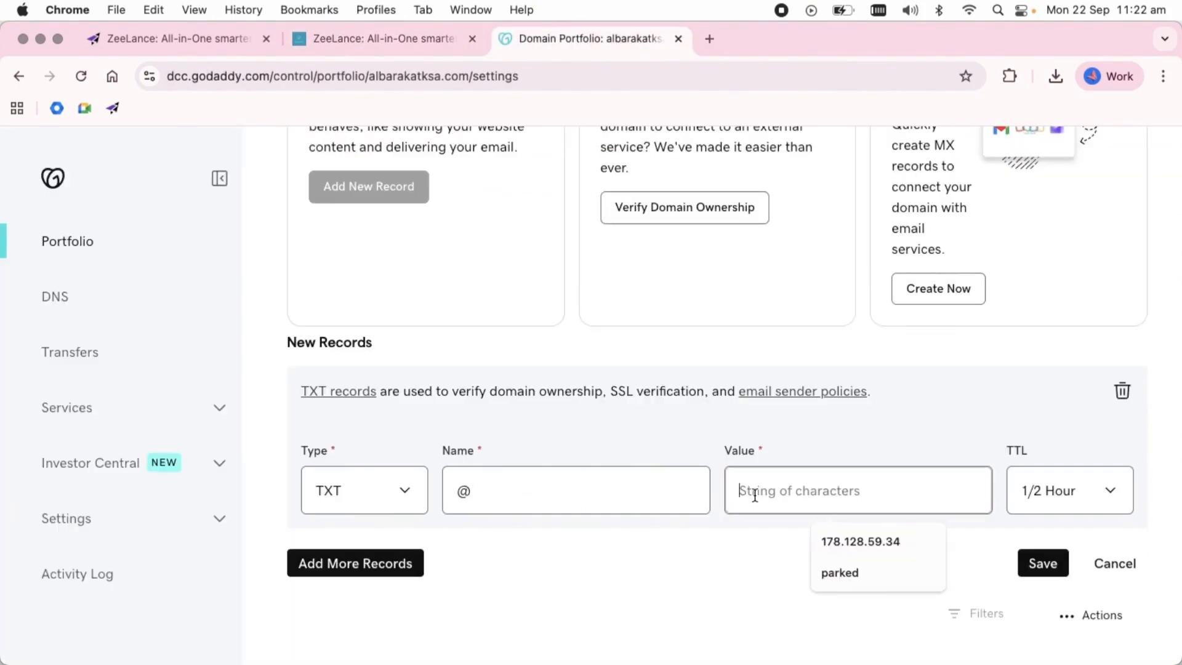
pyautogui.press('super+v')
# Set the TXT record's TTL to a custom 600 seconds and save the record.
pyautogui.click(1043, 492)
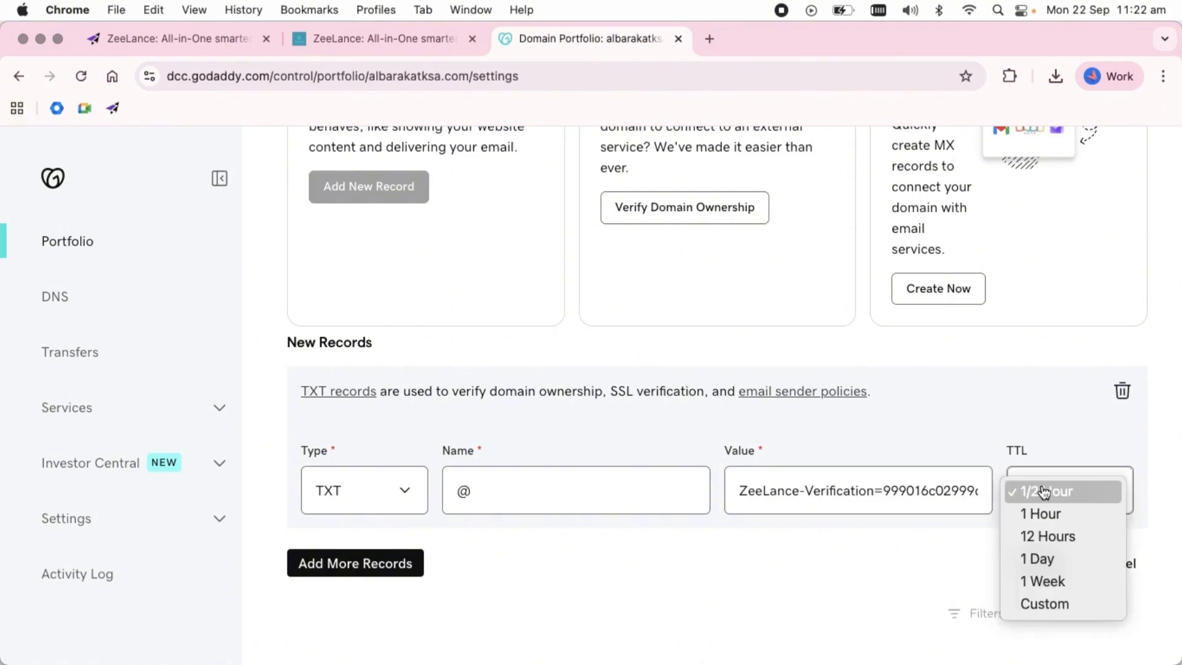
pyautogui.click(1047, 604)
pyautogui.click(1042, 562)
pyautogui.write('600')
pyautogui.scroll(-2, 1041, 561)
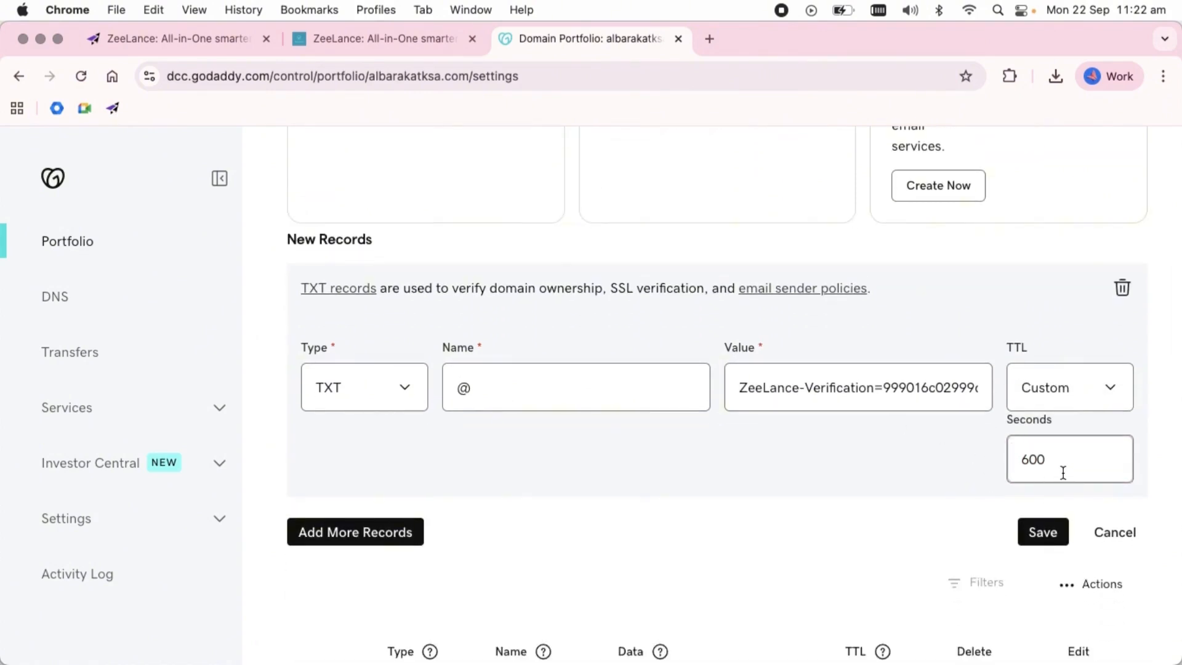
pyautogui.click(1042, 535)
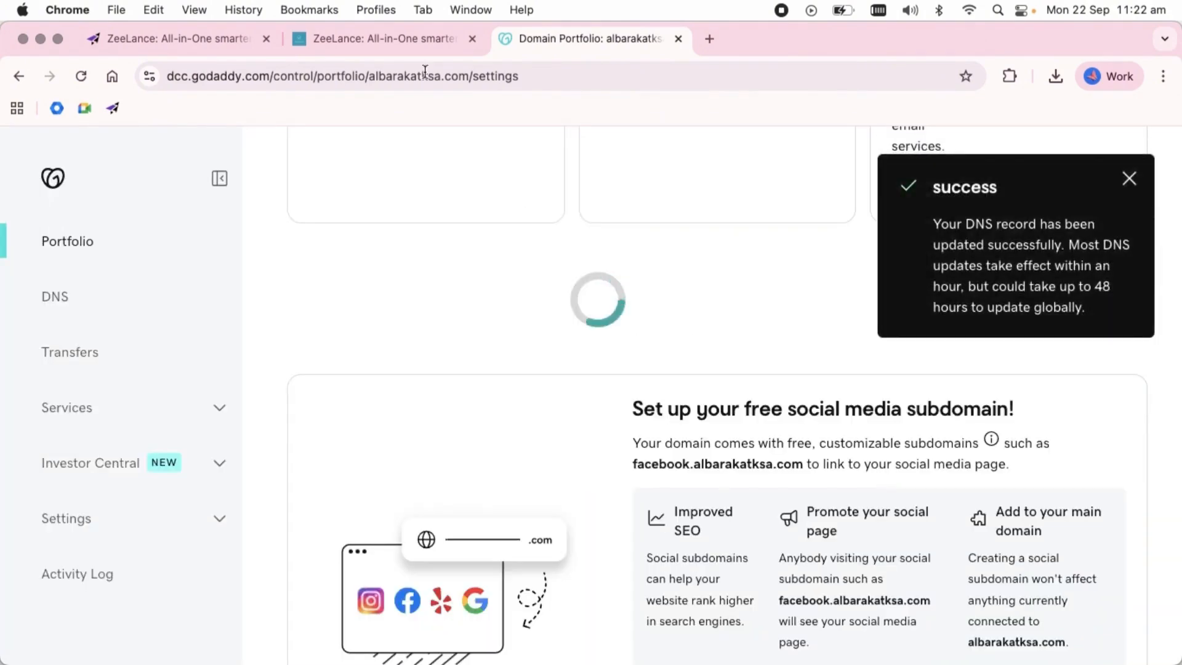
# Copy the A record value from ZeeLance, paste 178.128.59.34 as the value of GoDaddy's existing A record for @, and save it.
pyautogui.click(405, 51)
pyautogui.click(820, 394)
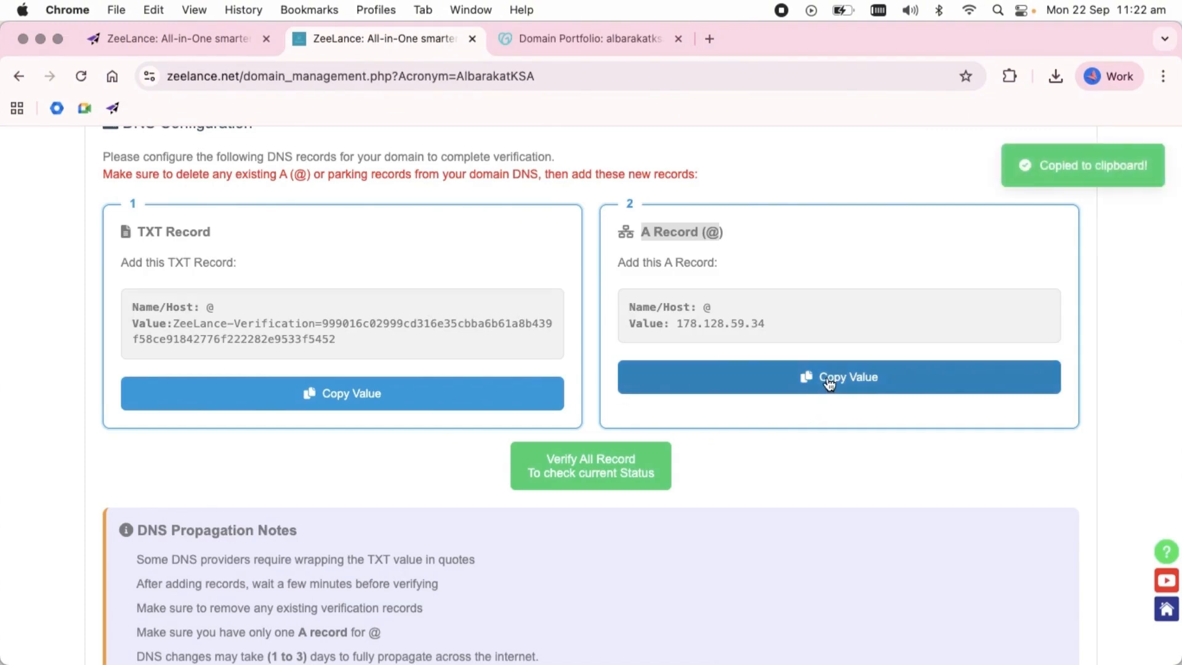
pyautogui.click(526, 40)
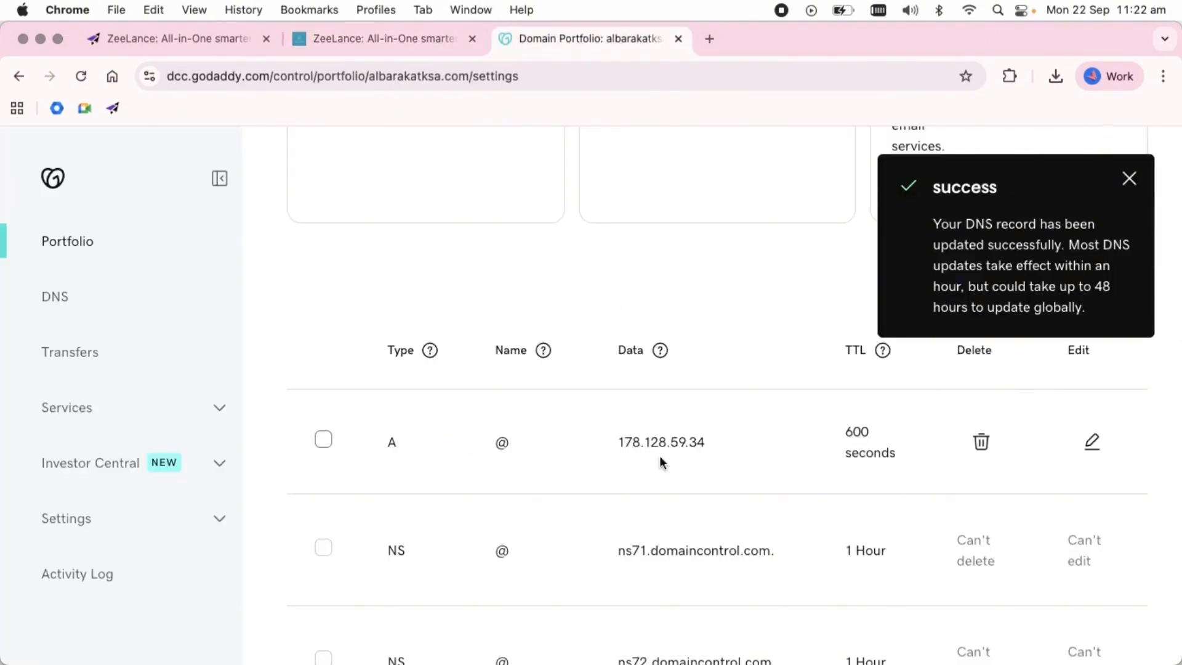
pyautogui.click(1091, 441)
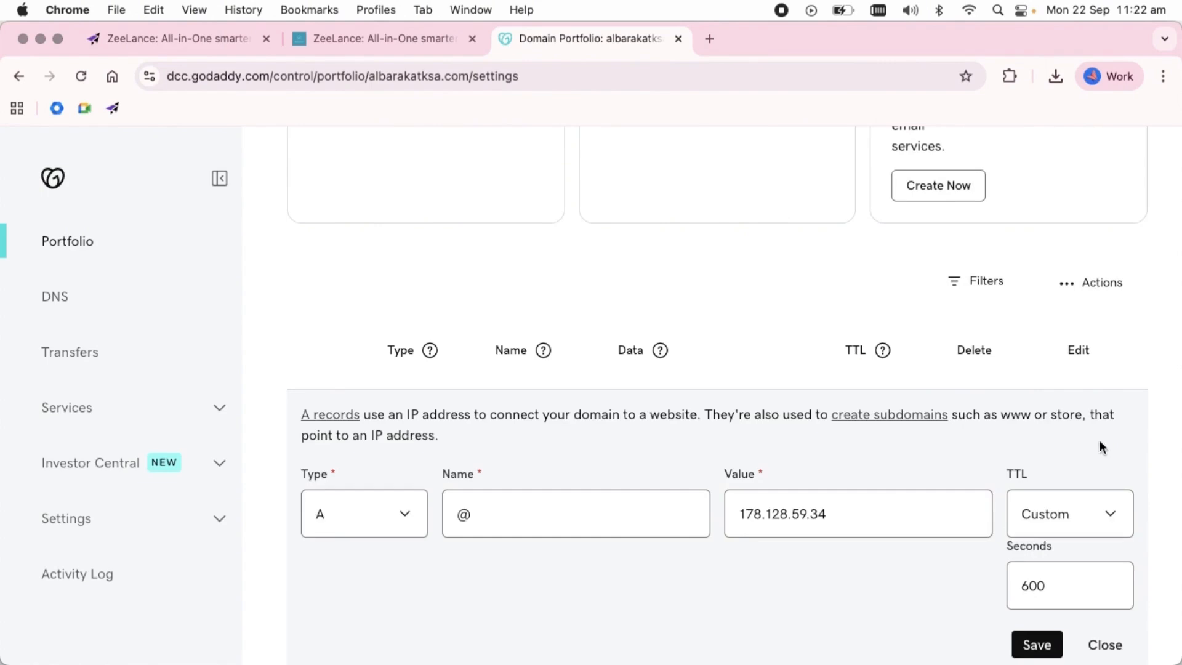
pyautogui.click(852, 513)
pyautogui.moveTo(813, 504); pyautogui.dragTo(744, 496)
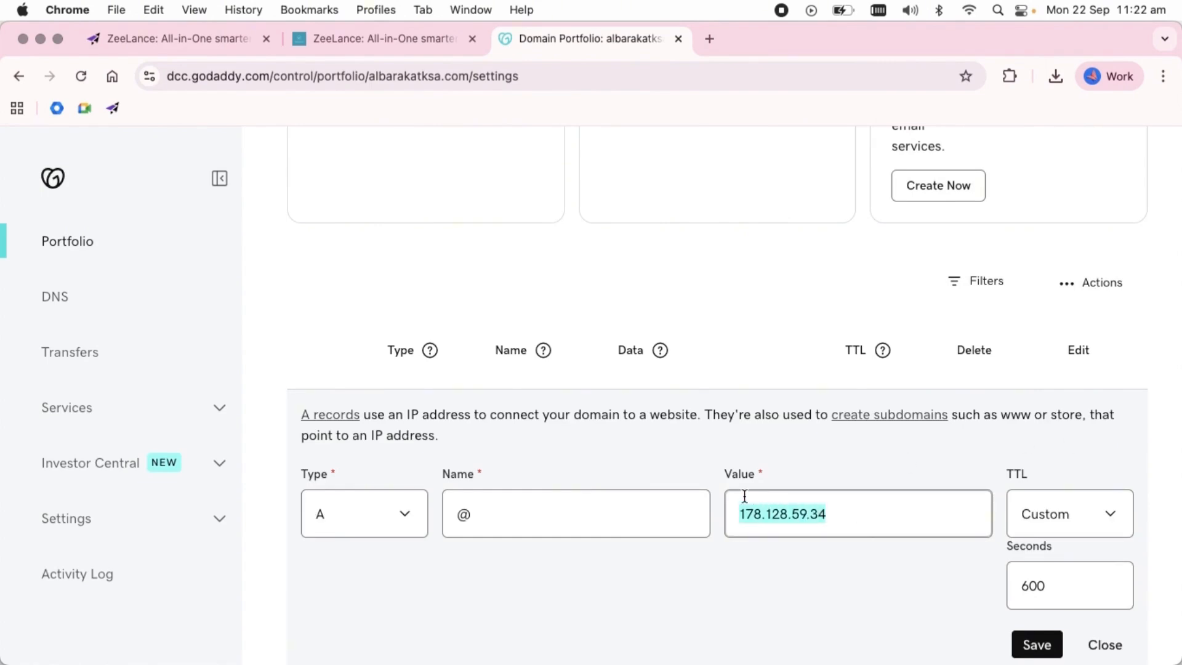
pyautogui.scroll(-1, 745, 496)
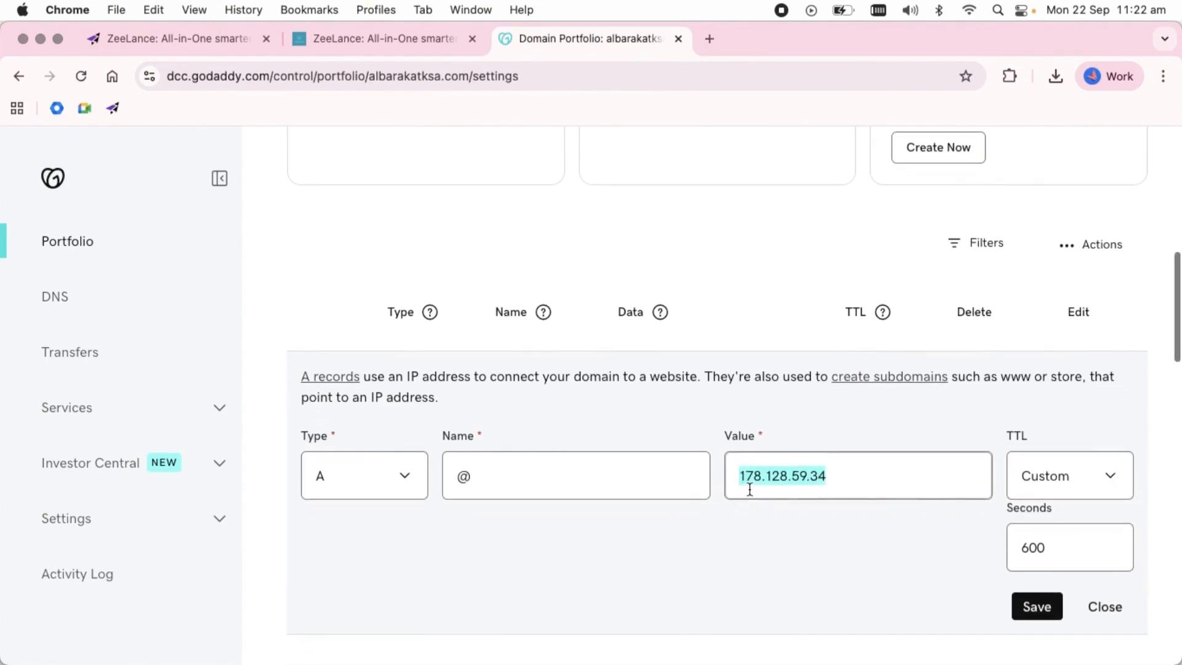
pyautogui.press('super+v')
pyautogui.click(1053, 547)
pyautogui.moveTo(1053, 547); pyautogui.dragTo(995, 572)
pyautogui.click(1039, 608)
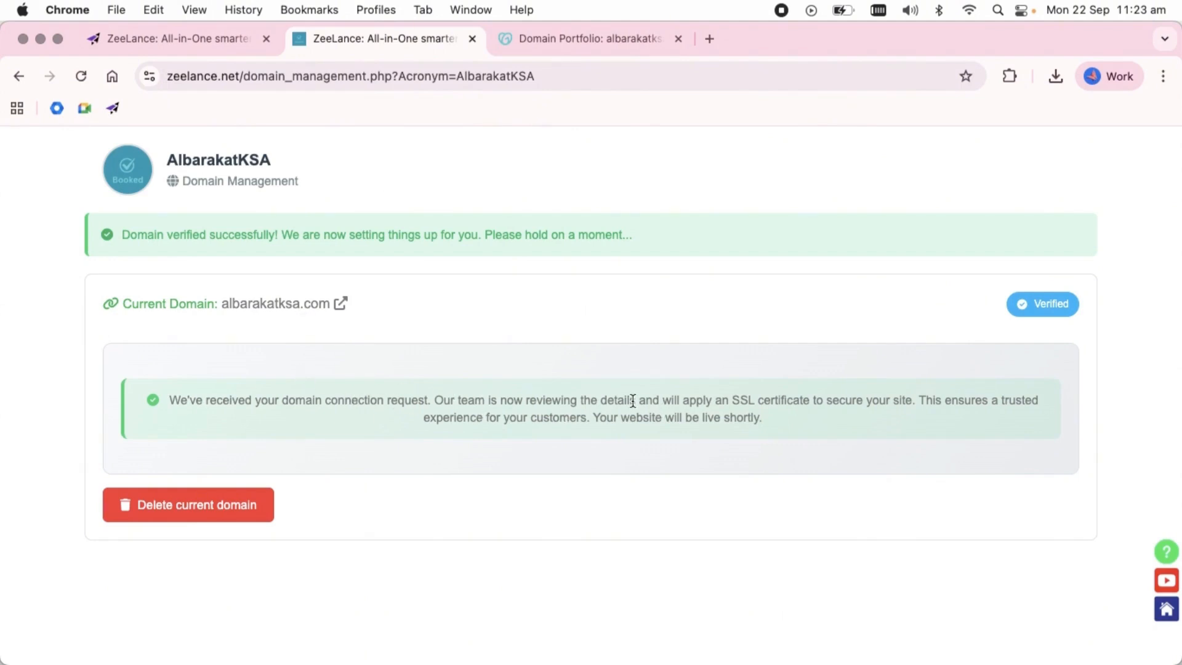
# Open the verified albarakatksa.com site from ZeeLance's domain management page and check the domain in its web address.
pyautogui.click(307, 311)
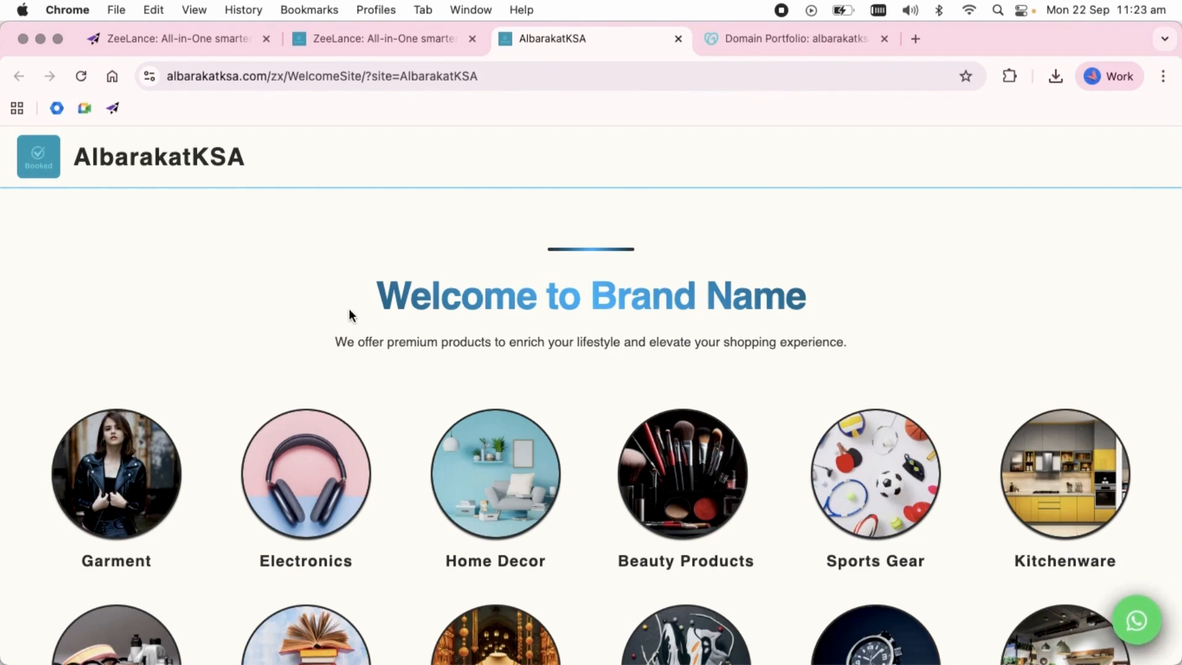
pyautogui.click(268, 76)
pyautogui.moveTo(268, 75); pyautogui.dragTo(165, 76)
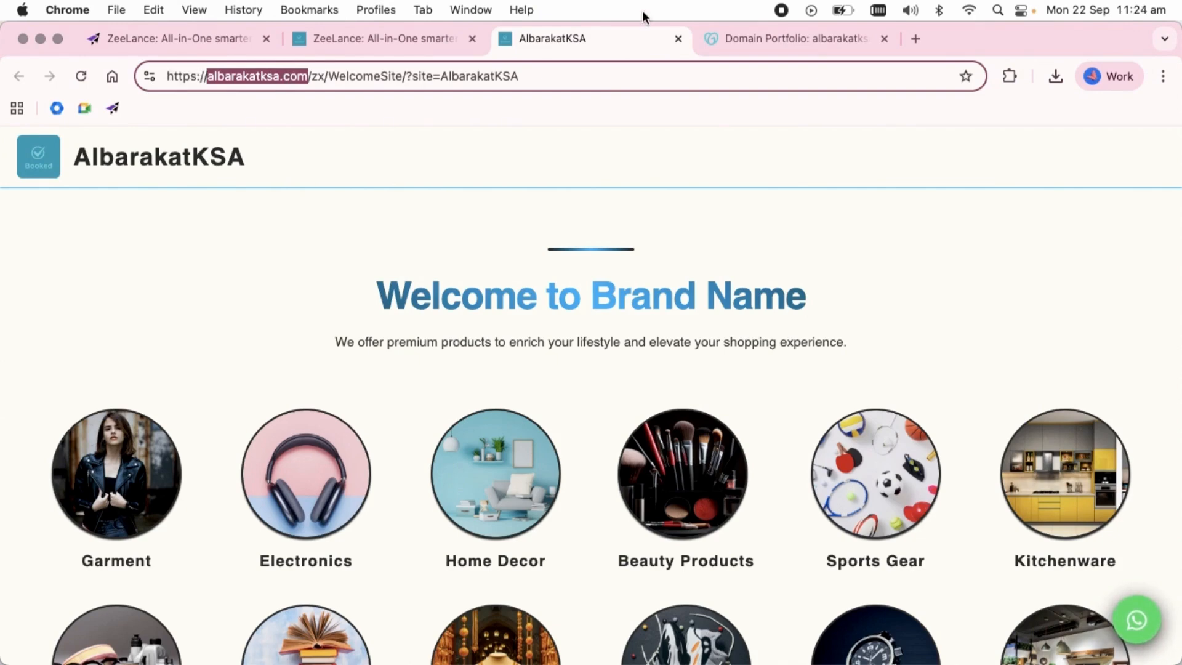
# Close the domain management and live site pages and return to Manage Digital Space.
pyautogui.click(407, 34)
pyautogui.click(473, 39)
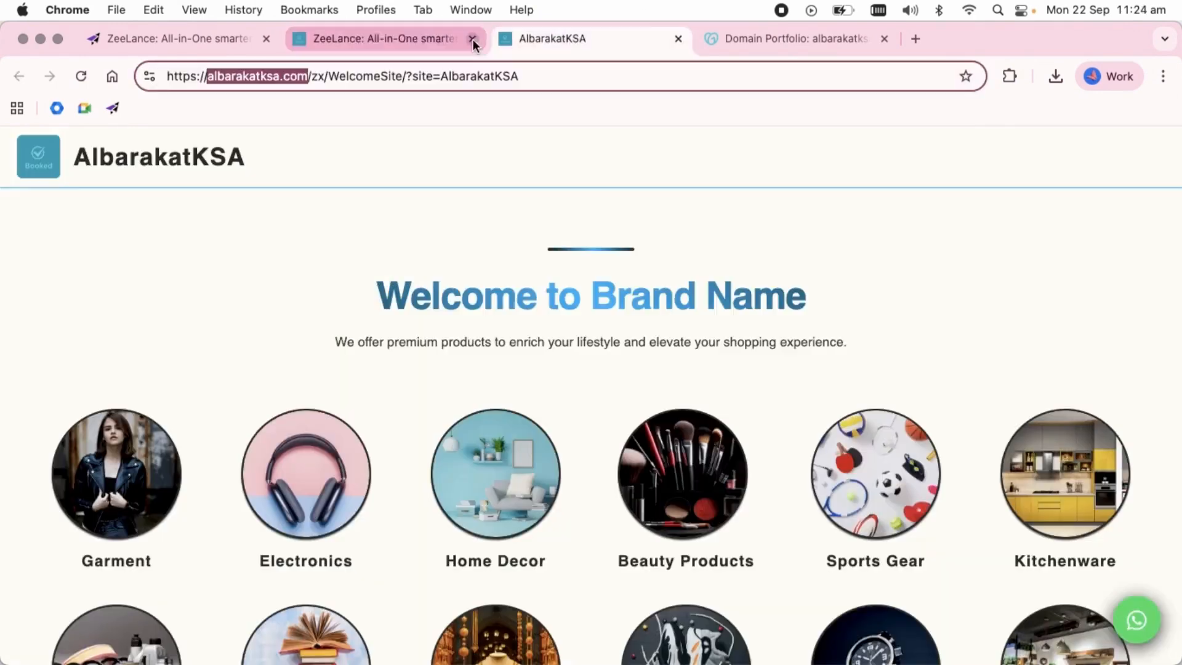
pyautogui.click(471, 39)
pyautogui.click(216, 37)
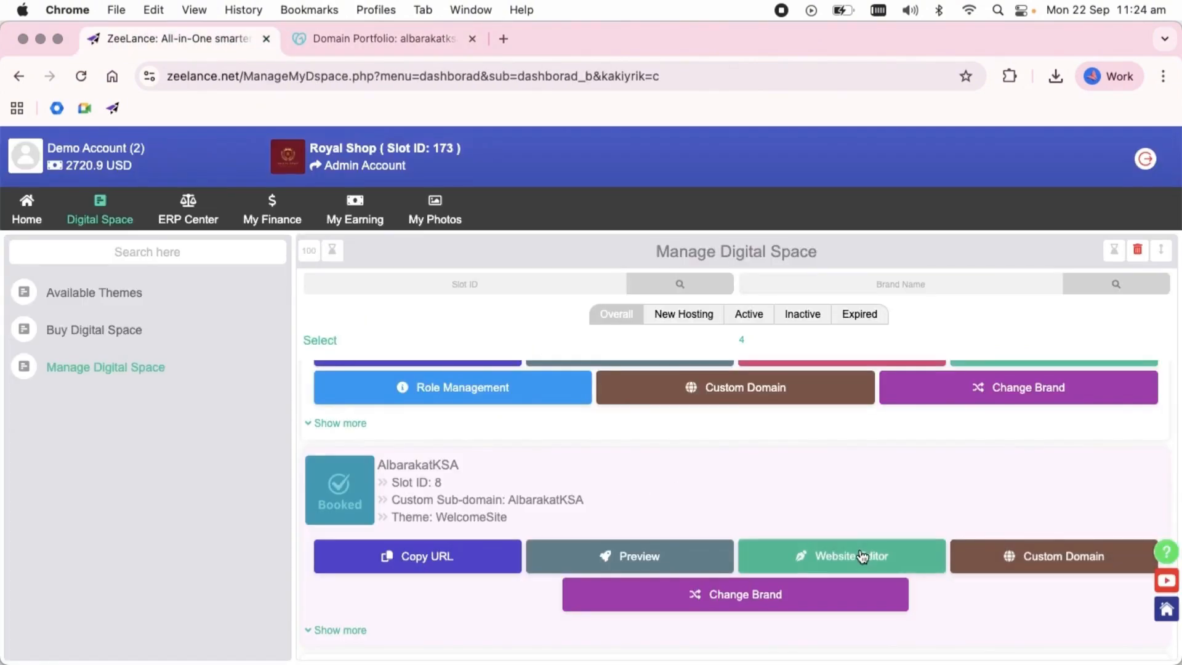
# Open the website editor for the AlbarakatKSA slot and go to its MiniSite Configuration section.
pyautogui.click(810, 549)
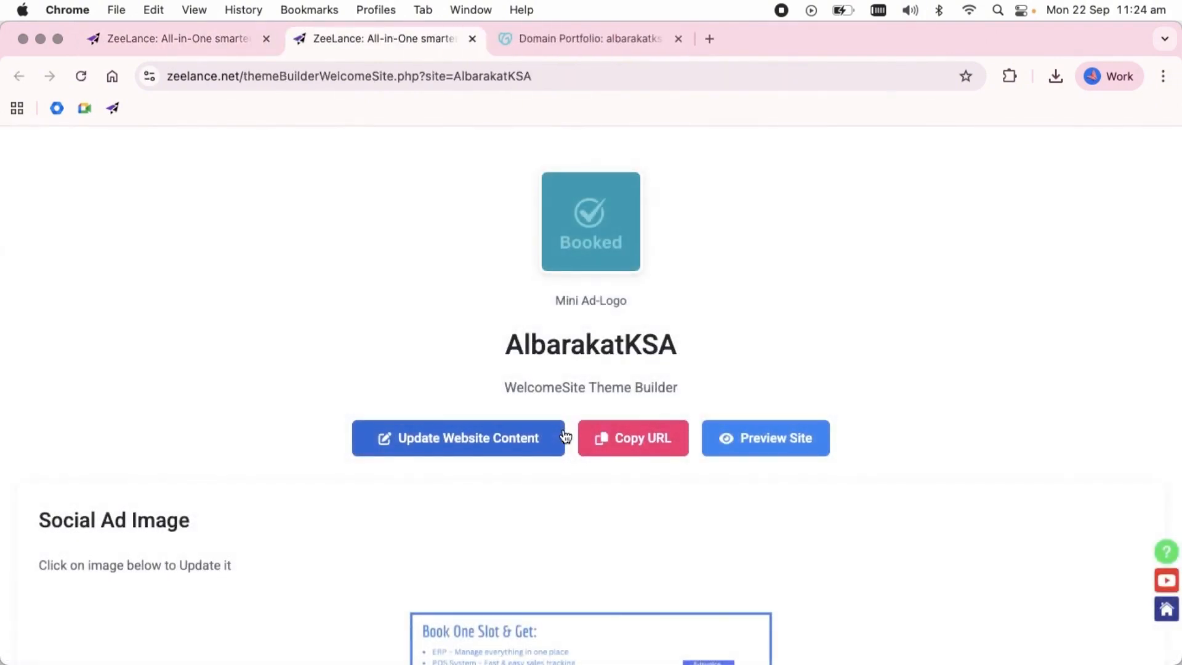
pyautogui.scroll(-15, 565, 436)
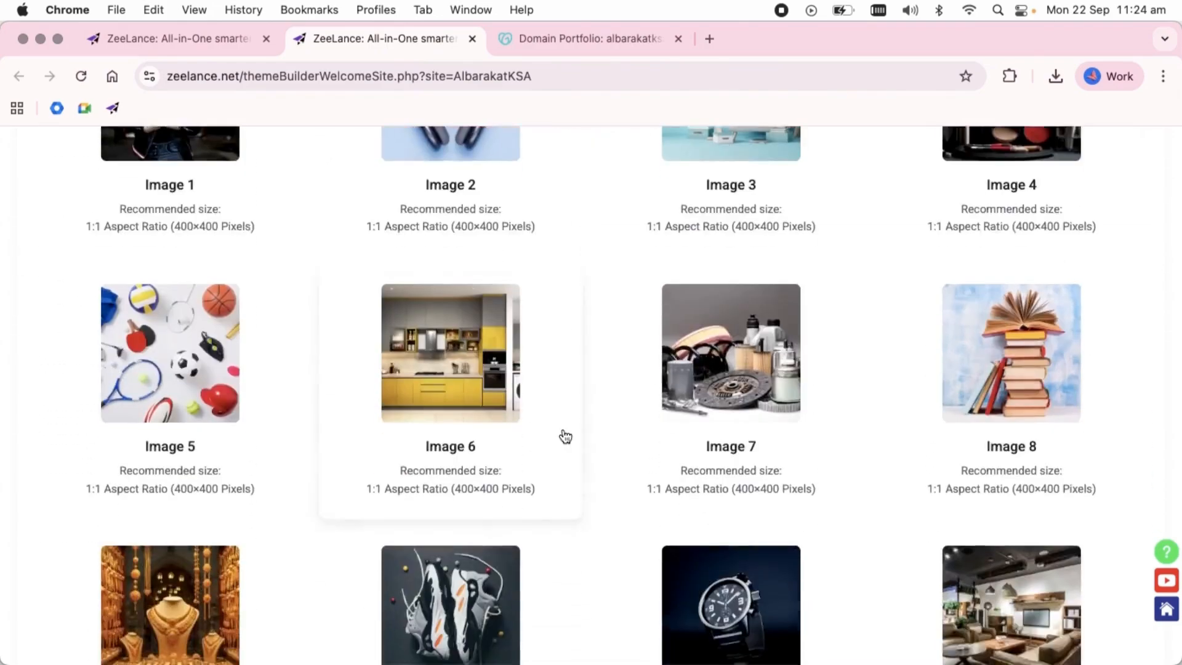
pyautogui.scroll(-15, 565, 436)
pyautogui.moveTo(251, 211); pyautogui.dragTo(45, 224)
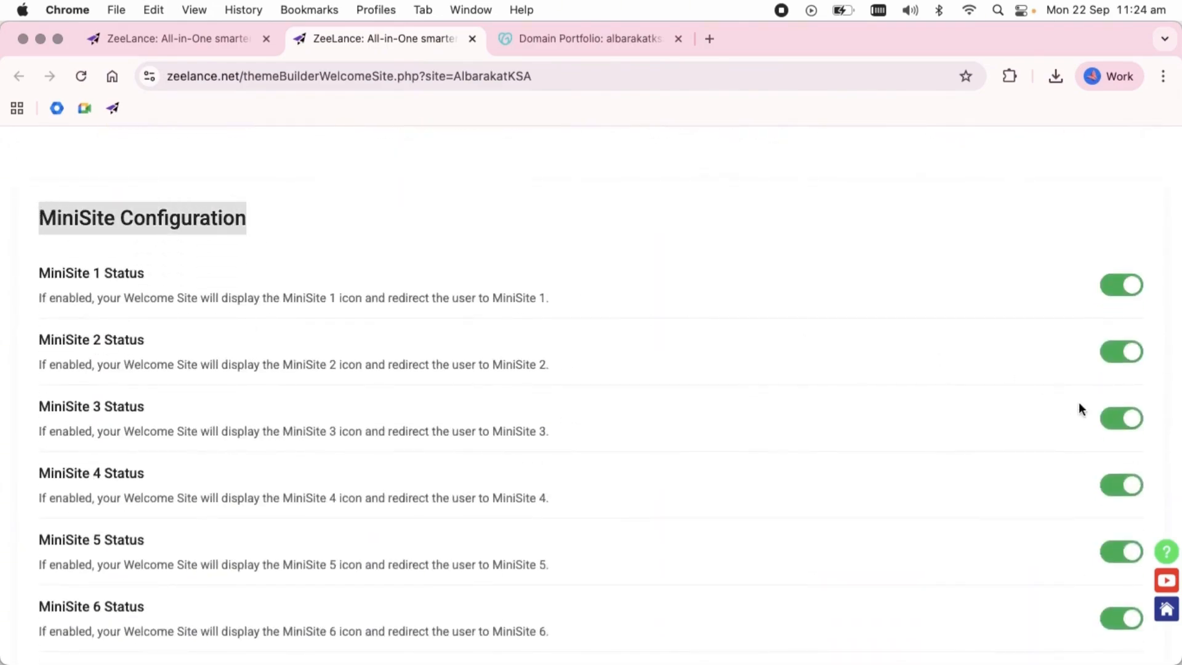
pyautogui.scroll(-2, 1083, 434)
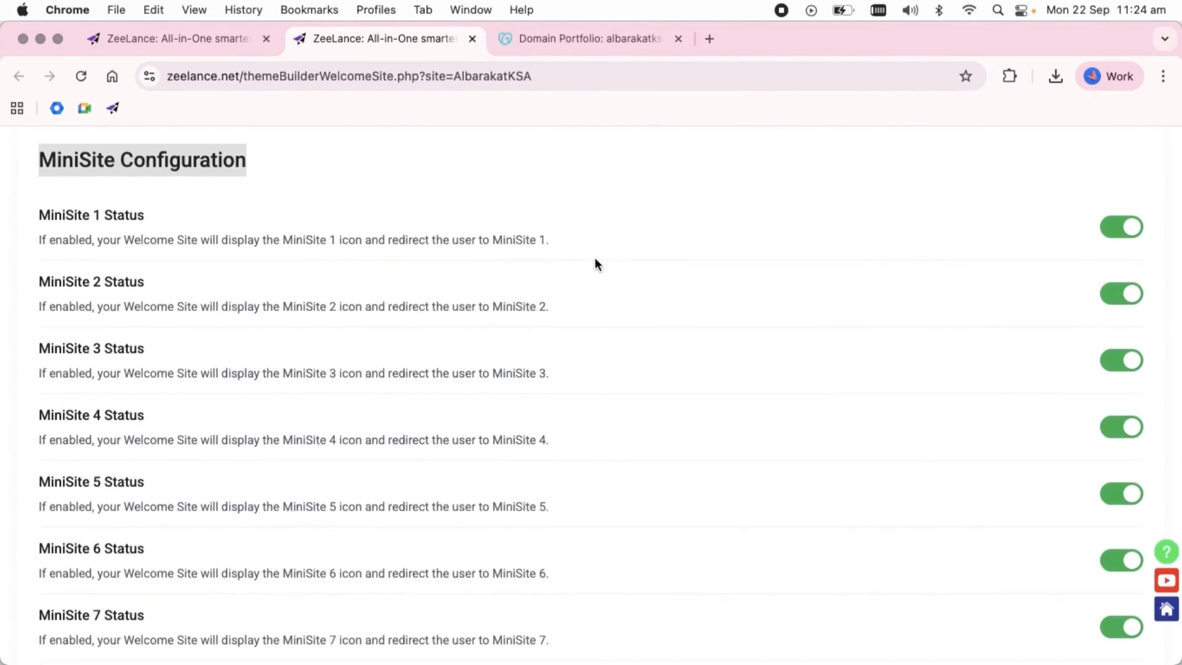
pyautogui.click(483, 210)
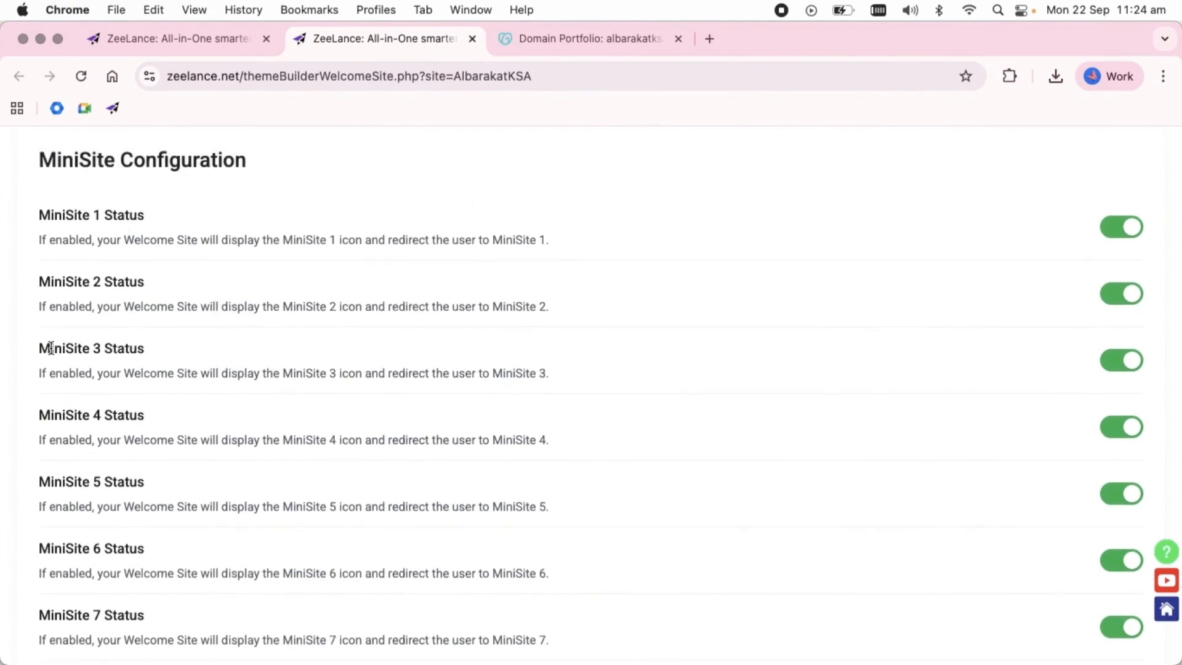
# Disable the status of MiniSites 4 through 20, keeping only MiniSites 1 to 3 enabled.
pyautogui.click(1115, 433)
pyautogui.click(1115, 492)
pyautogui.click(1117, 558)
pyautogui.click(1117, 628)
pyautogui.scroll(-5, 1117, 624)
pyautogui.click(1119, 479)
pyautogui.click(1118, 545)
pyautogui.click(1119, 609)
pyautogui.scroll(-5, 1119, 609)
pyautogui.click(1120, 468)
pyautogui.click(1120, 535)
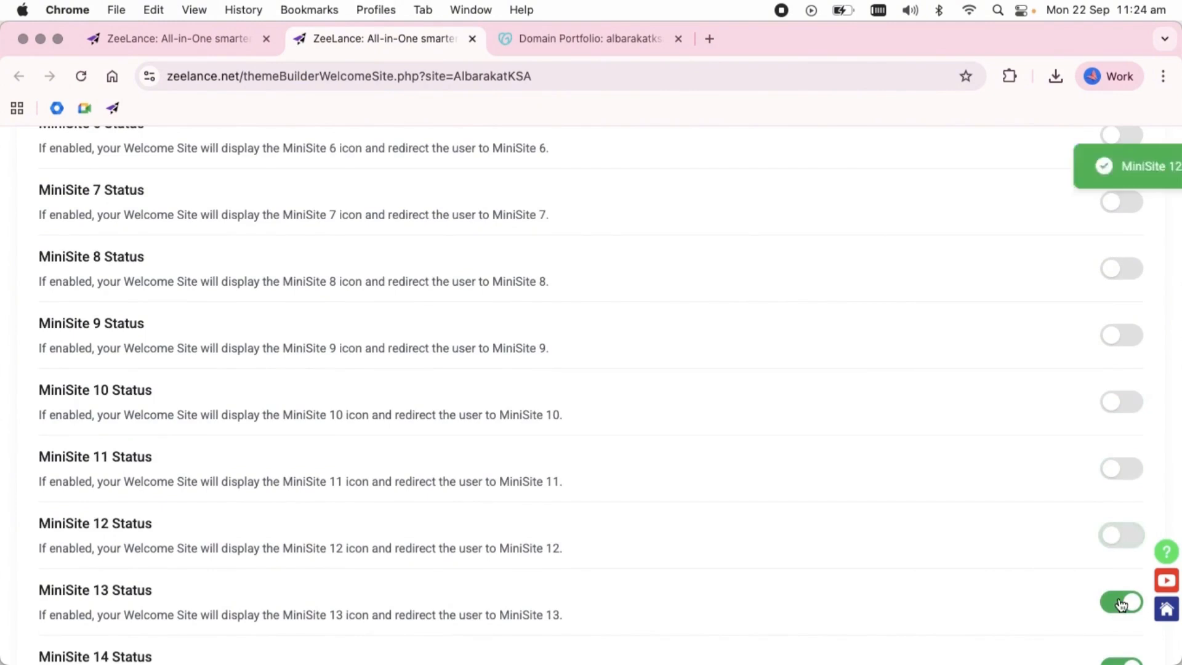
pyautogui.click(1120, 601)
pyautogui.scroll(-5, 1120, 601)
pyautogui.click(1120, 335)
pyautogui.click(1120, 401)
pyautogui.click(1120, 467)
pyautogui.click(1120, 535)
pyautogui.click(1120, 602)
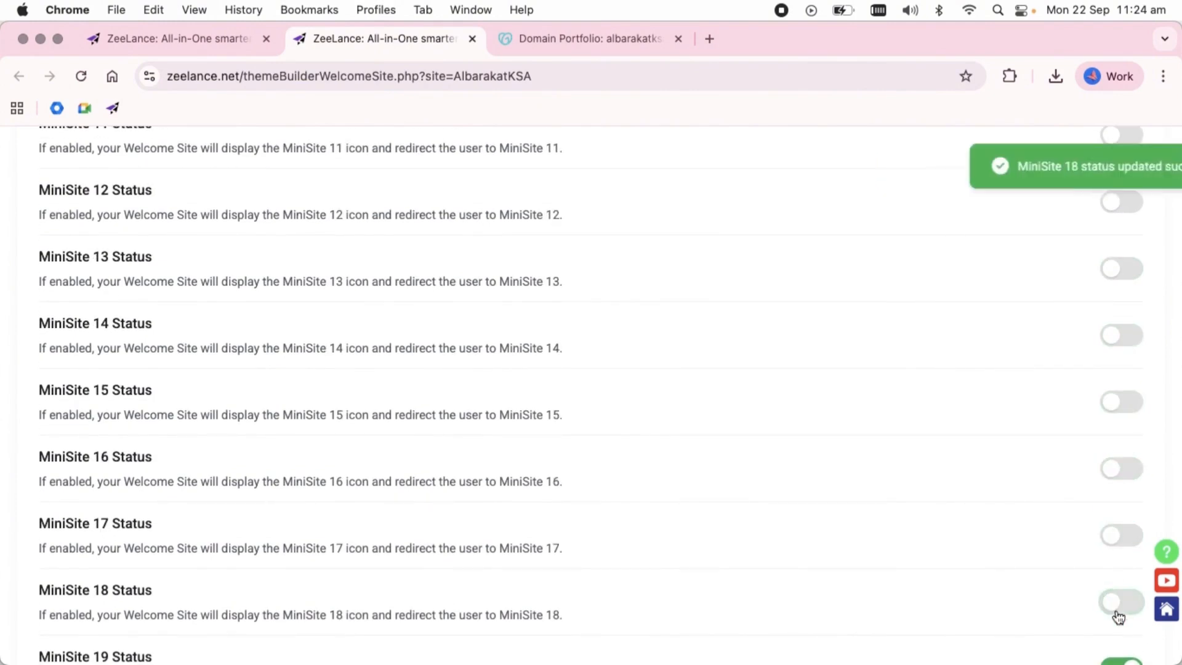
pyautogui.scroll(-3, 1120, 609)
pyautogui.click(1122, 500)
pyautogui.click(1120, 567)
# Preview the AlbarakatKSA site from the theme builder to check which mini site icons it displays.
pyautogui.scroll(5, 634, 329)
pyautogui.scroll(10, 634, 332)
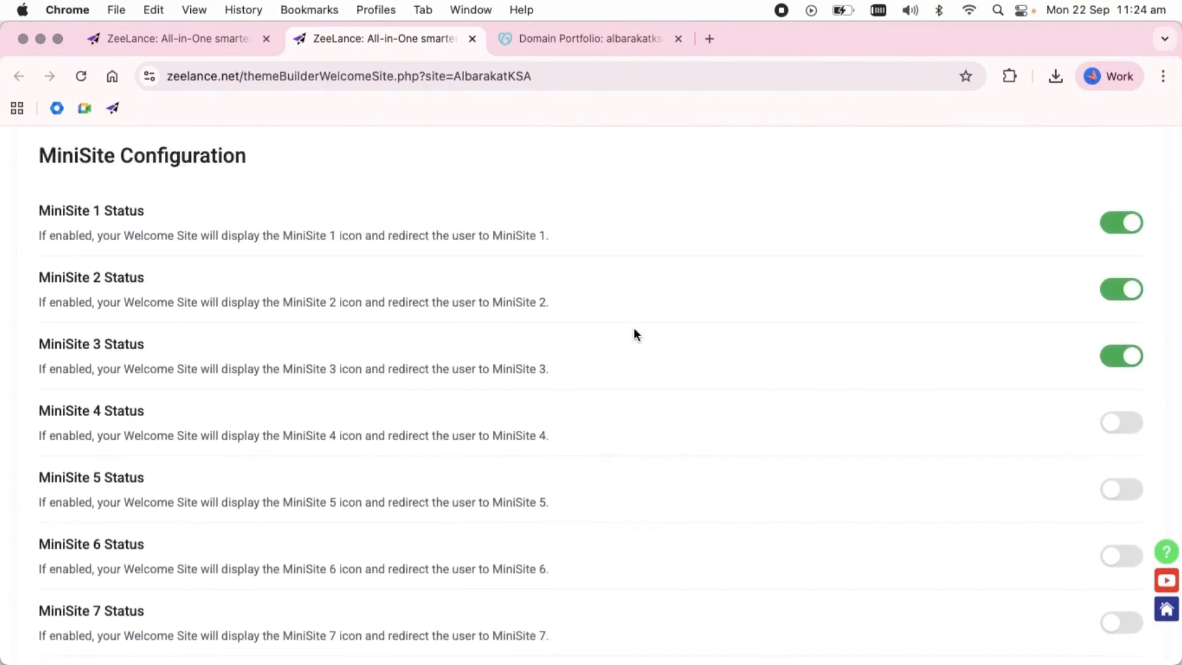
pyautogui.scroll(5, 548, 271)
pyautogui.scroll(15, 547, 271)
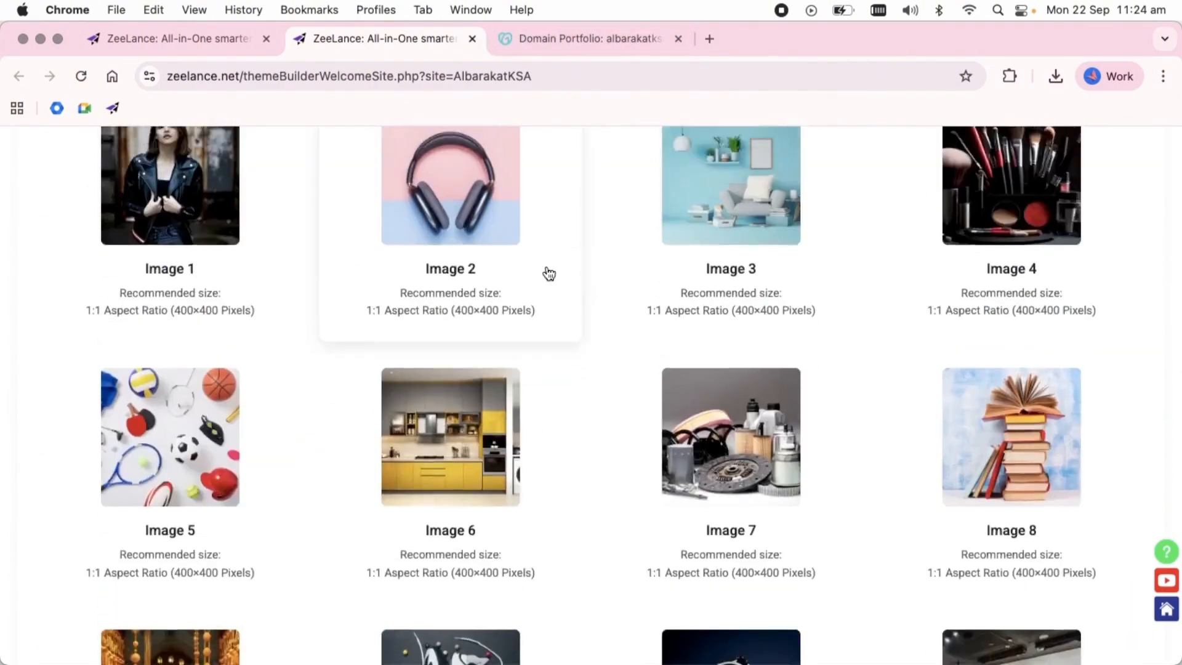
pyautogui.click(793, 332)
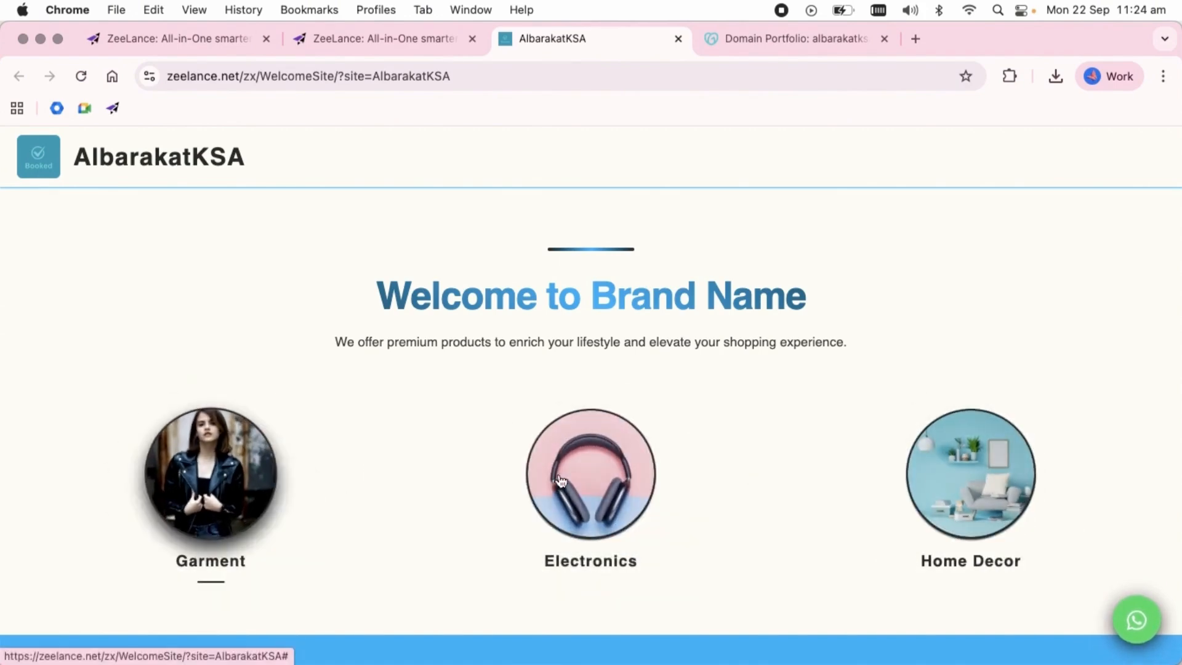
# Replace the Mini Ad-Logo with ab.jpg from the Desktop and reload the site preview.
pyautogui.click(352, 41)
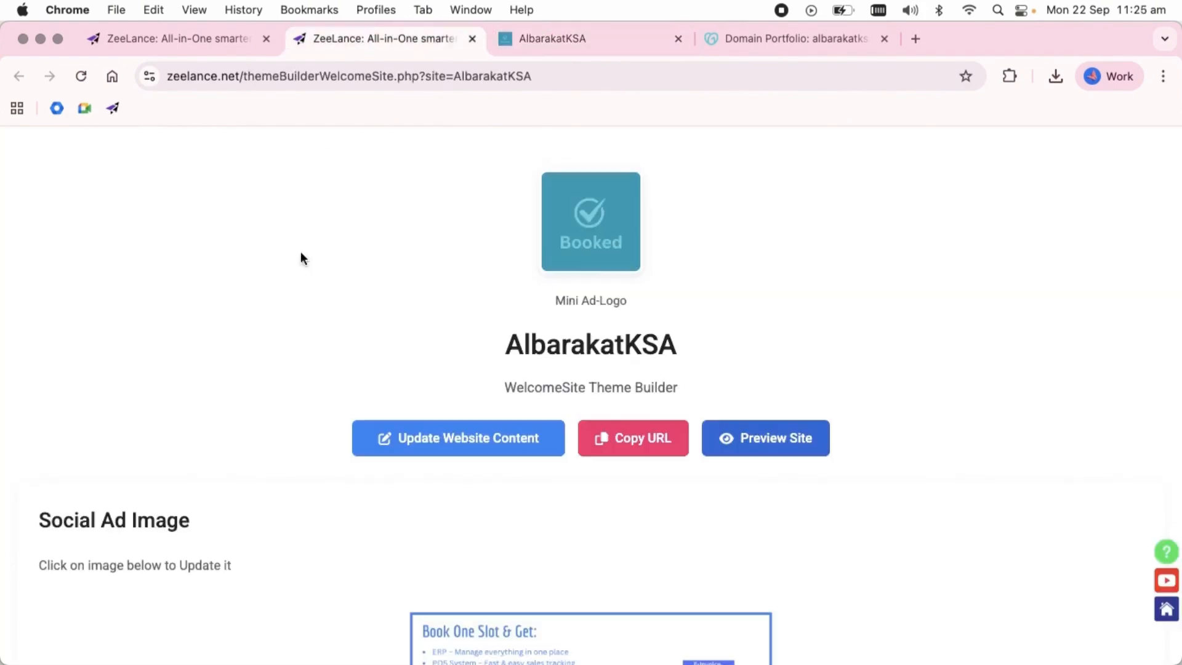
pyautogui.scroll(-1, 538, 363)
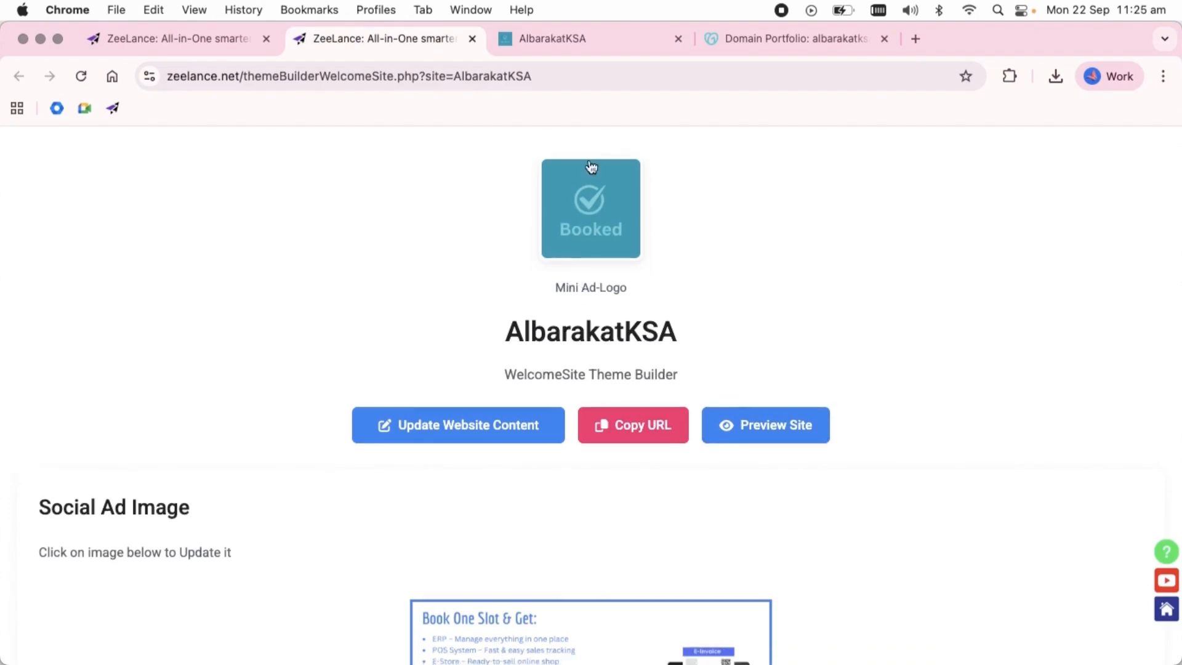
pyautogui.click(563, 250)
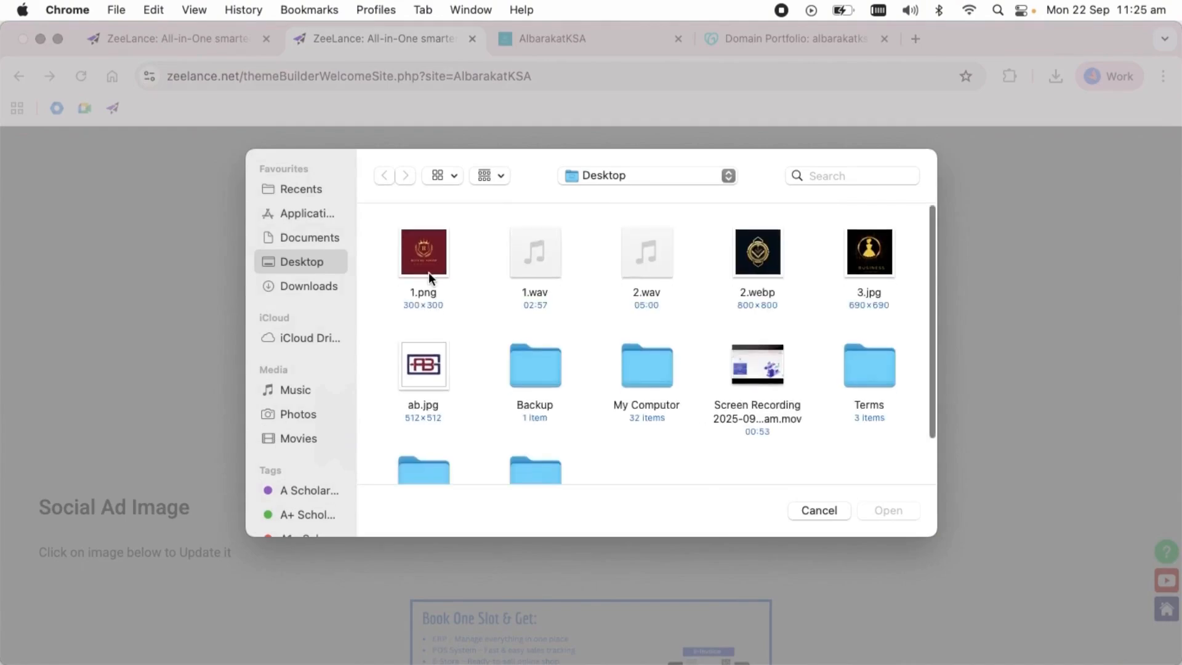
pyautogui.doubleClick(427, 363)
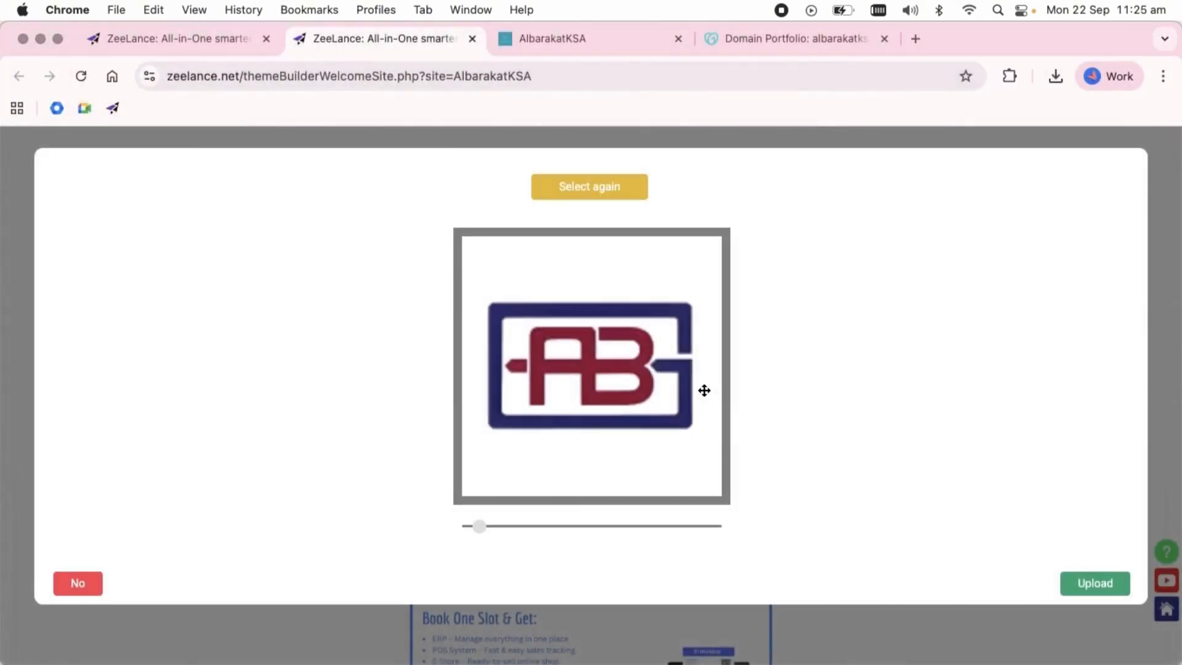
pyautogui.click(1095, 581)
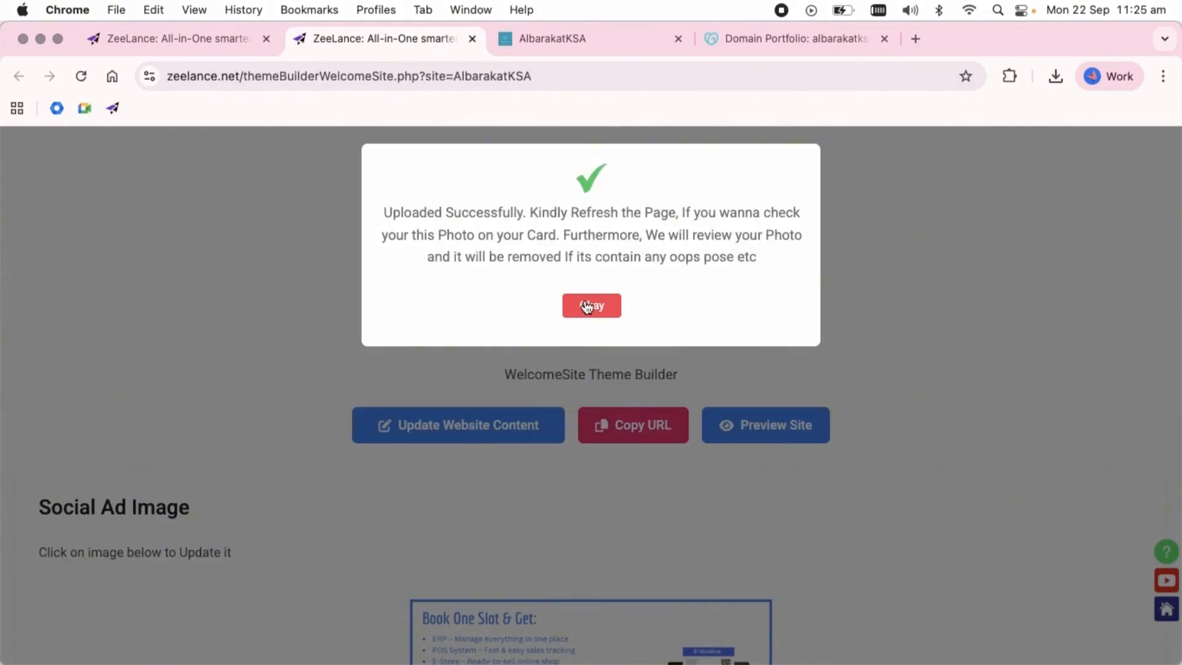
pyautogui.click(588, 305)
pyautogui.click(570, 43)
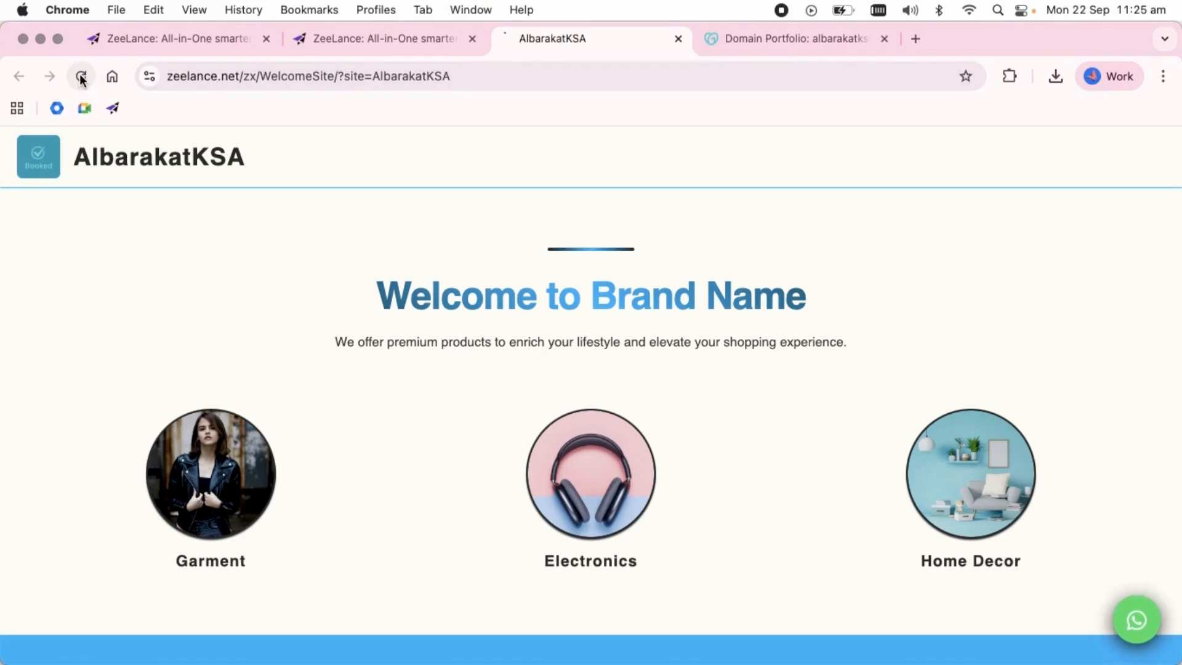
pyautogui.click(81, 76)
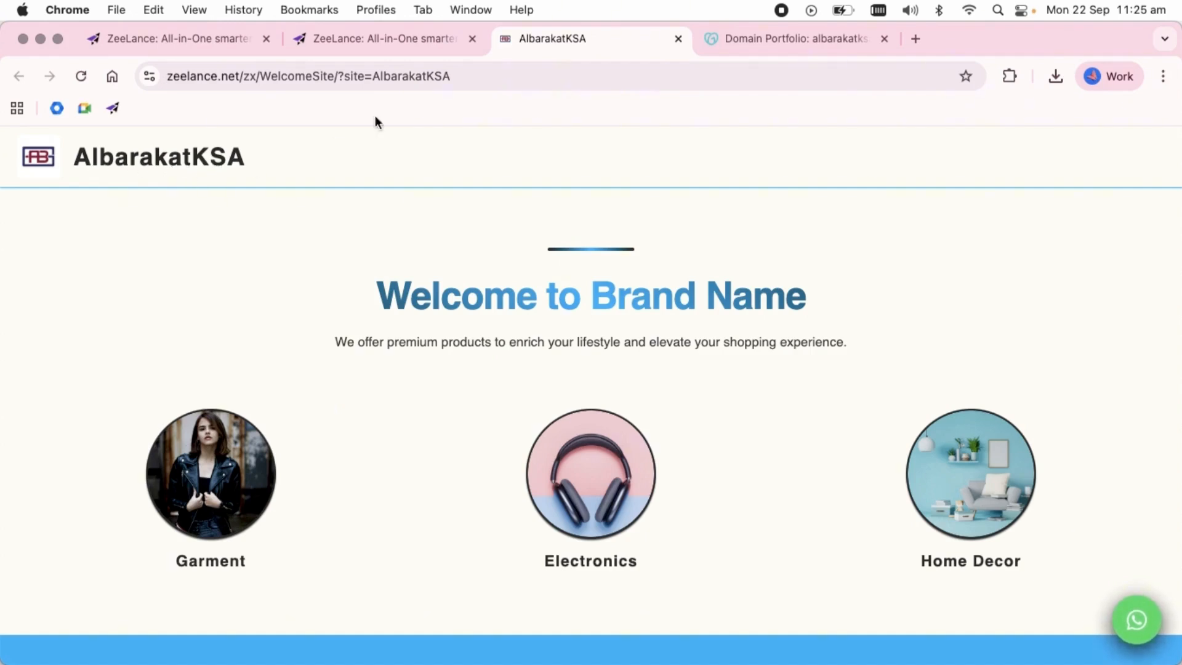
# Return to the theme builder's MiniSite Images section and replace Image 1 with 1.png from the Desktop.
pyautogui.click(425, 43)
pyautogui.scroll(-13, 548, 296)
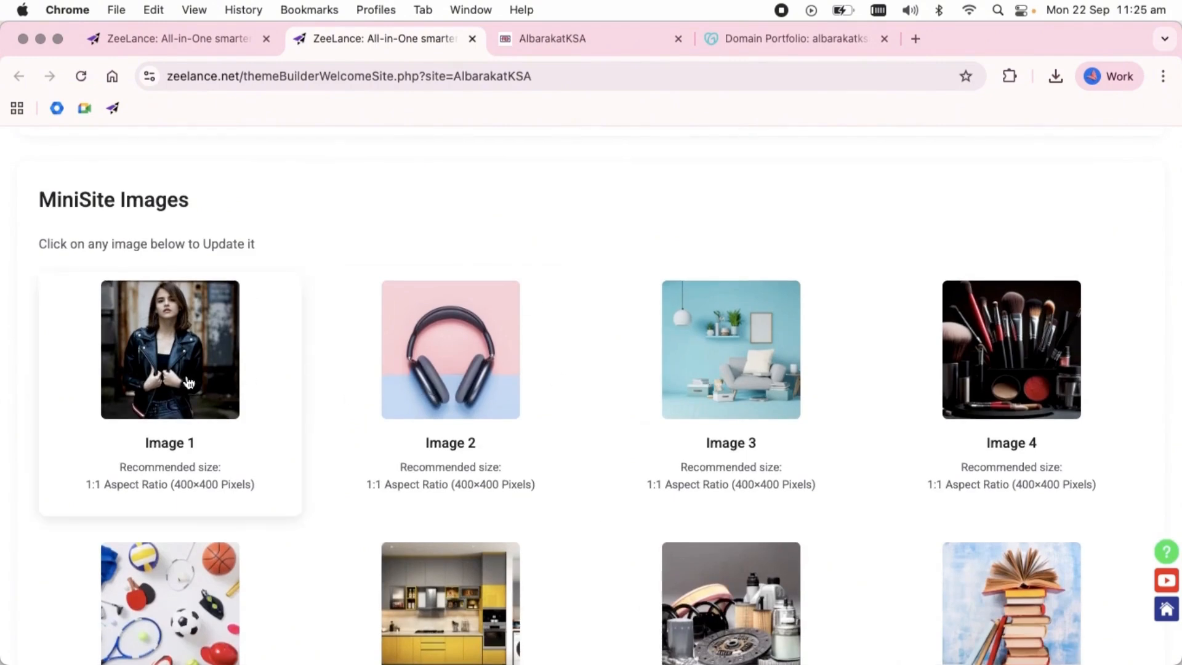
pyautogui.scroll(-2, 188, 382)
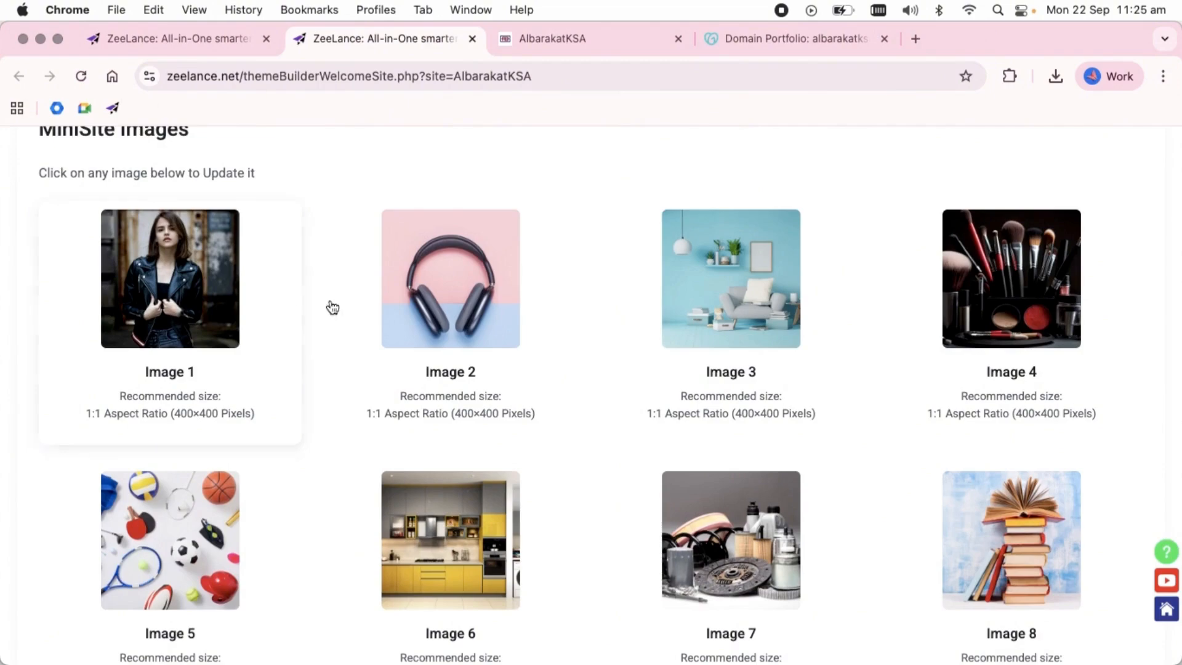
pyautogui.click(203, 316)
pyautogui.click(765, 292)
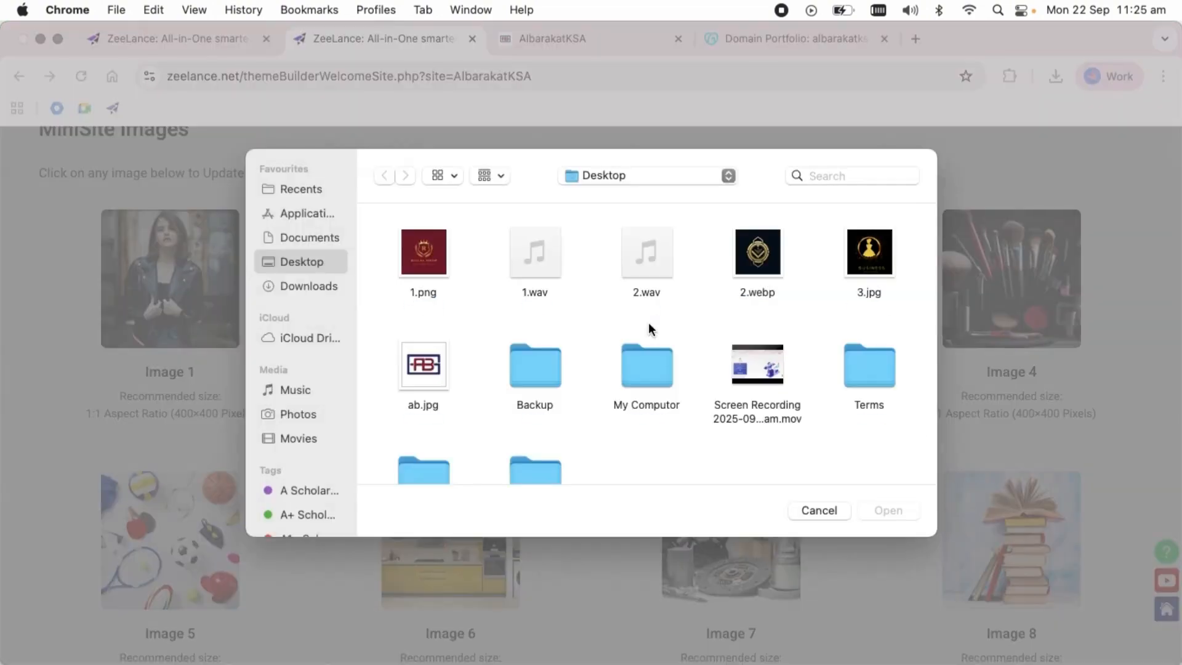
pyautogui.doubleClick(424, 253)
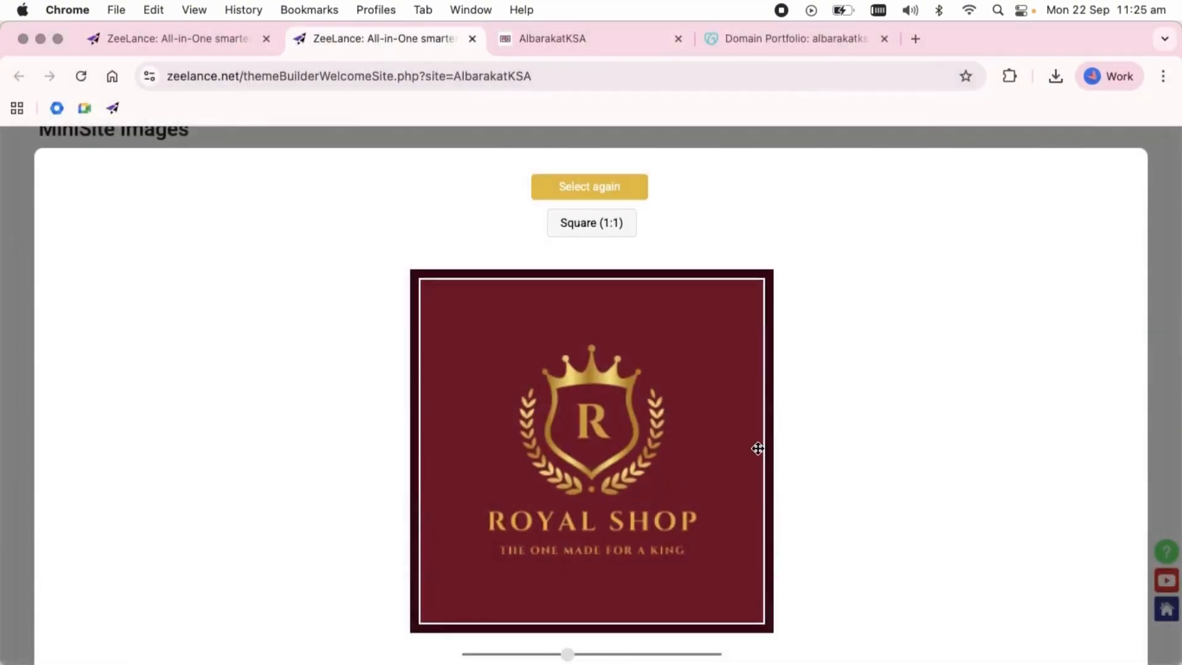
pyautogui.scroll(-2, 1040, 578)
pyautogui.click(1095, 621)
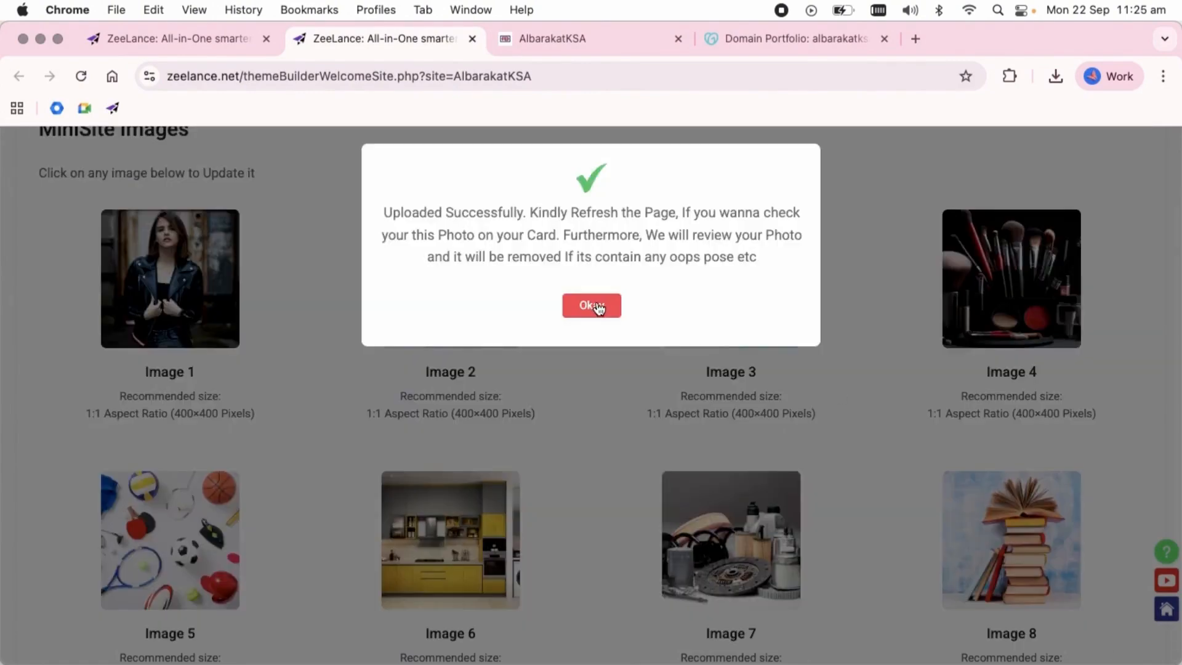
pyautogui.click(597, 303)
# Replace the next MiniSite image with 2.webp from the Desktop.
pyautogui.click(754, 294)
pyautogui.click(795, 288)
pyautogui.doubleClick(759, 258)
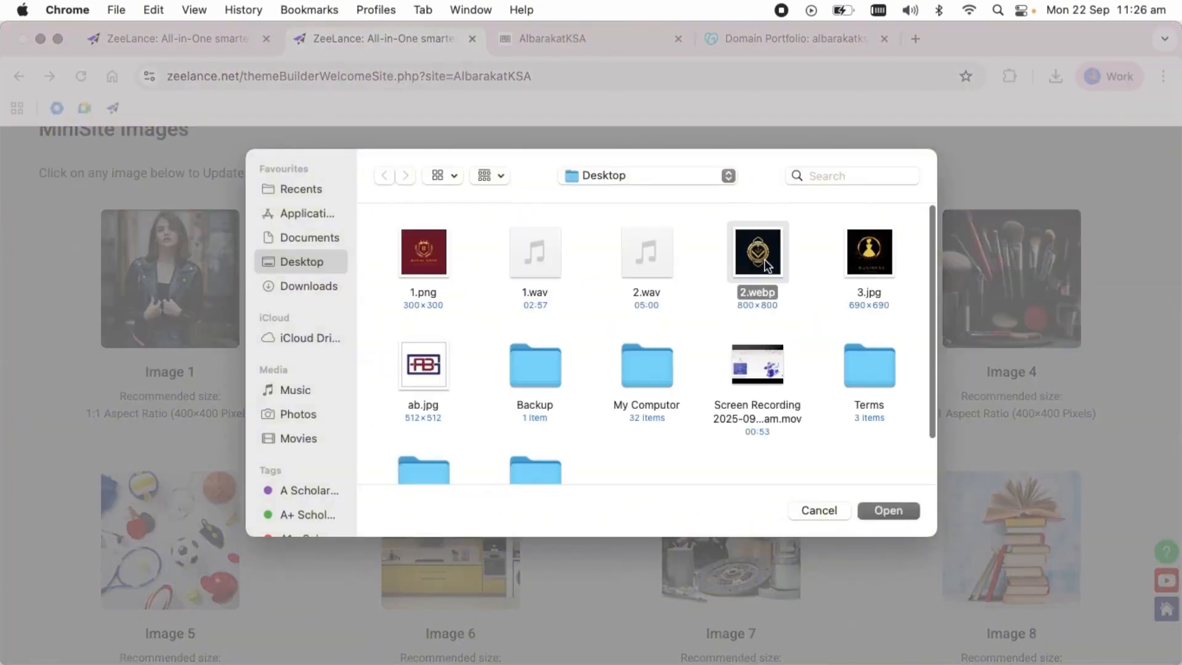
pyautogui.scroll(-2, 984, 397)
pyautogui.click(1091, 624)
pyautogui.click(591, 315)
# Replace MiniSite Image 3 with 3.jpg from the Desktop.
pyautogui.click(757, 294)
pyautogui.click(779, 288)
pyautogui.doubleClick(865, 254)
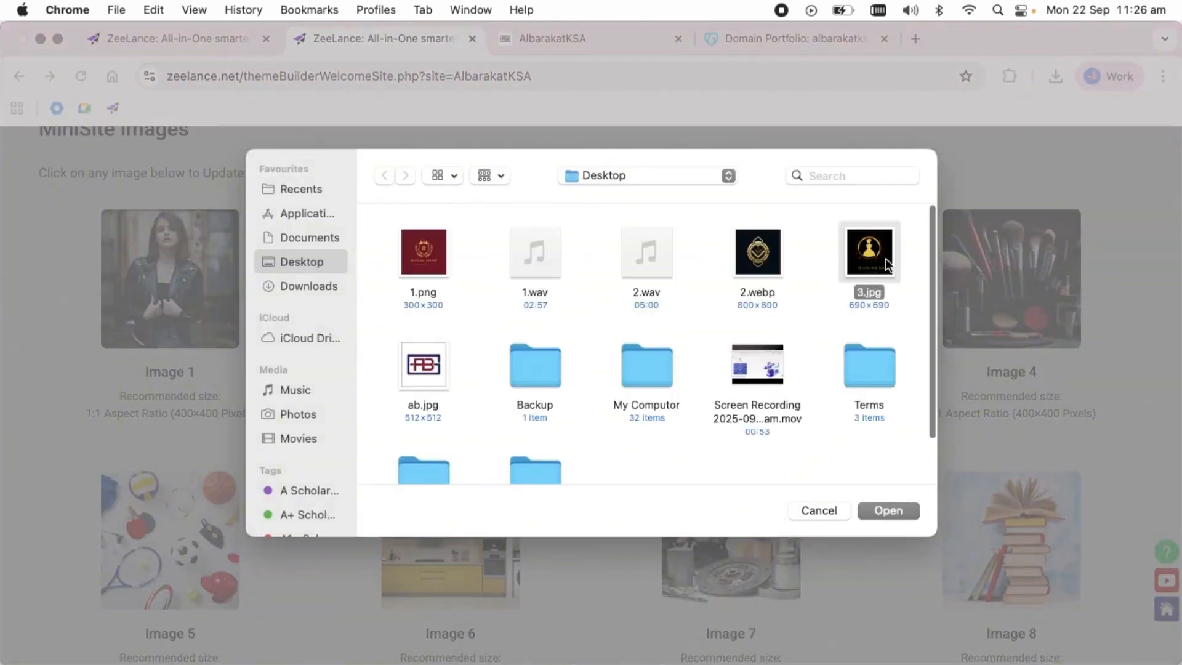
pyautogui.scroll(-2, 687, 401)
pyautogui.click(1084, 623)
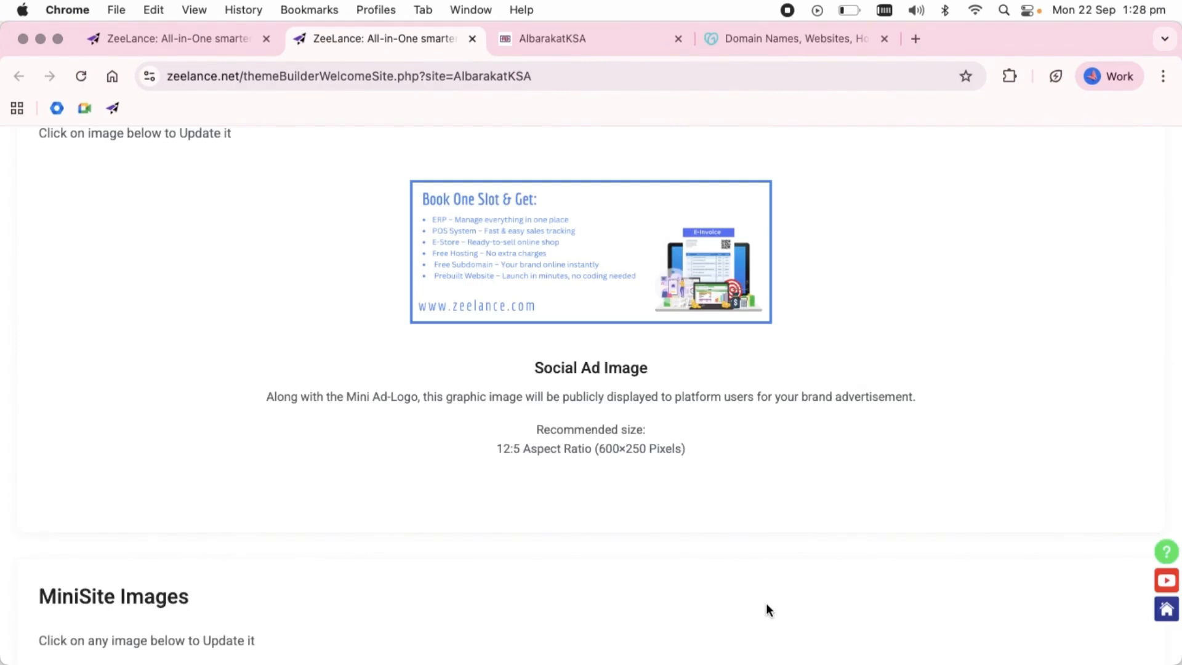
# Open the website content form and go past the Theme Colour and Hero sections to the Mini Site Section.
pyautogui.scroll(6, 766, 608)
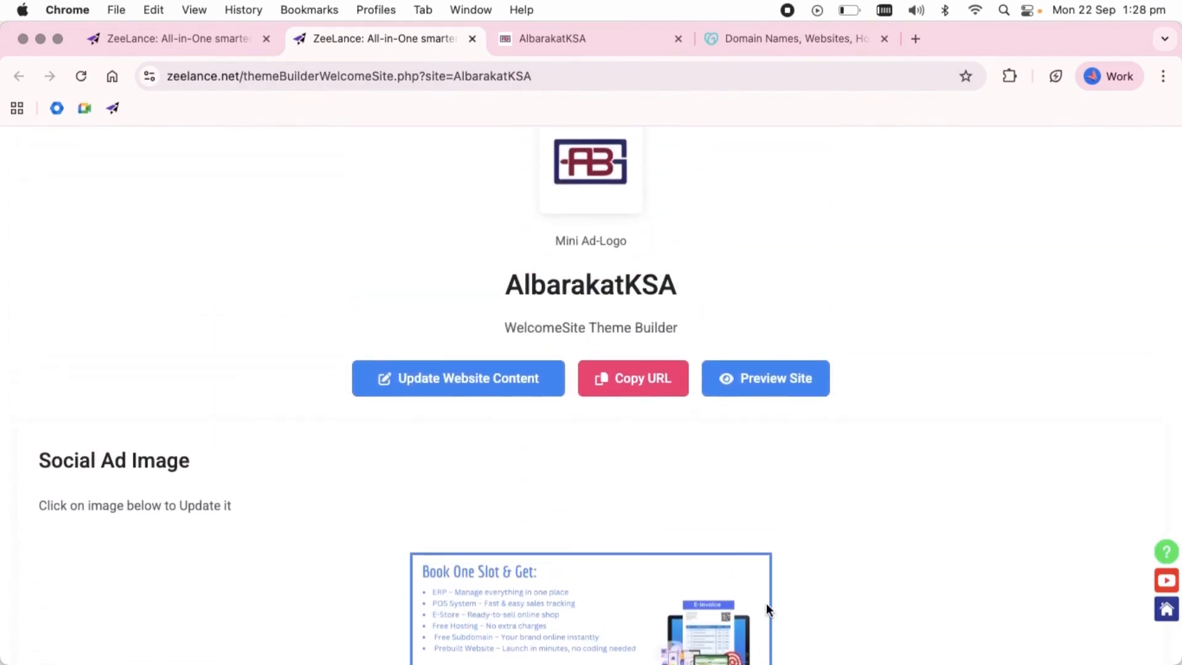
pyautogui.scroll(1, 702, 528)
pyautogui.click(429, 414)
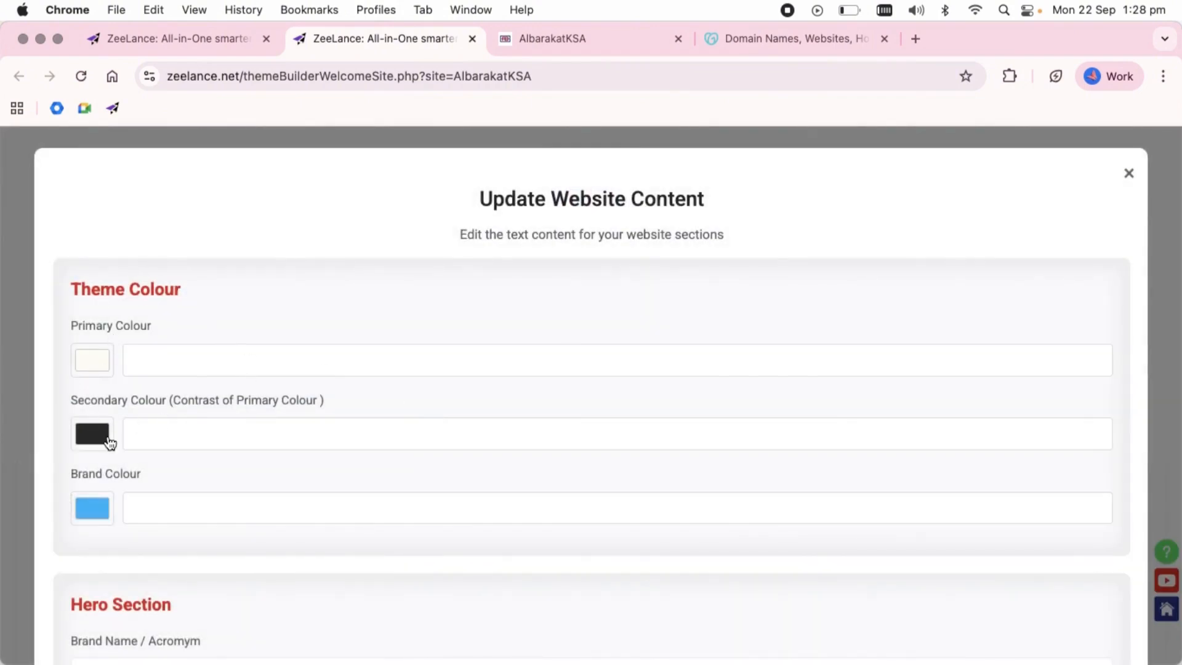
pyautogui.scroll(-4, 110, 441)
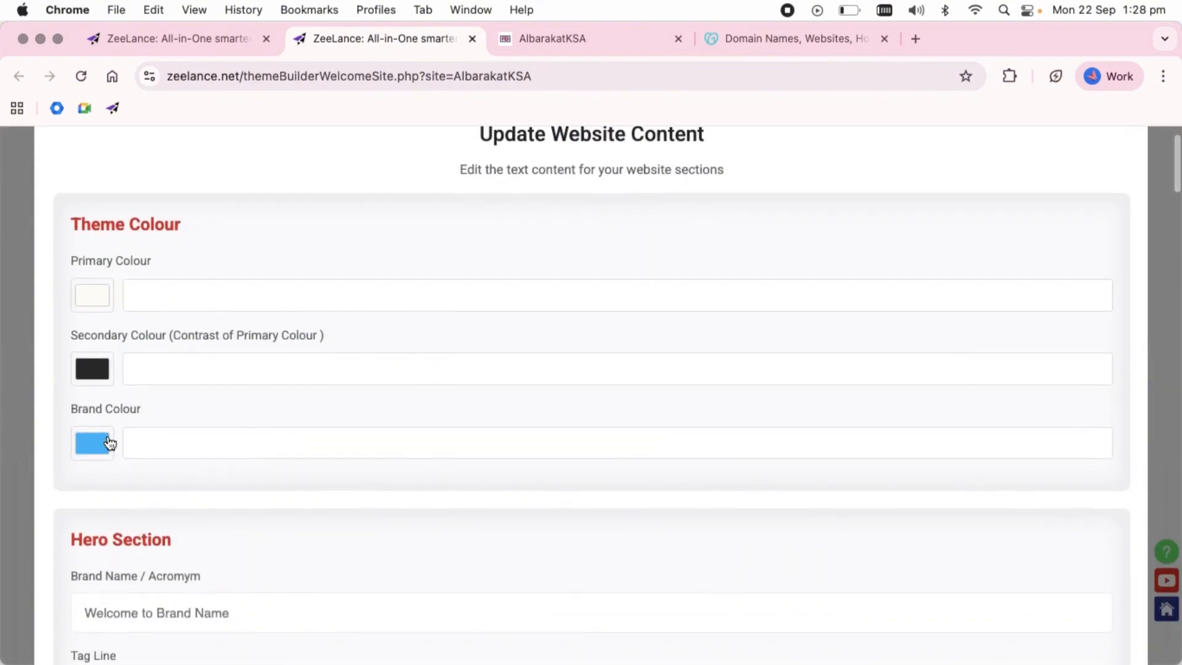
pyautogui.scroll(-1, 108, 443)
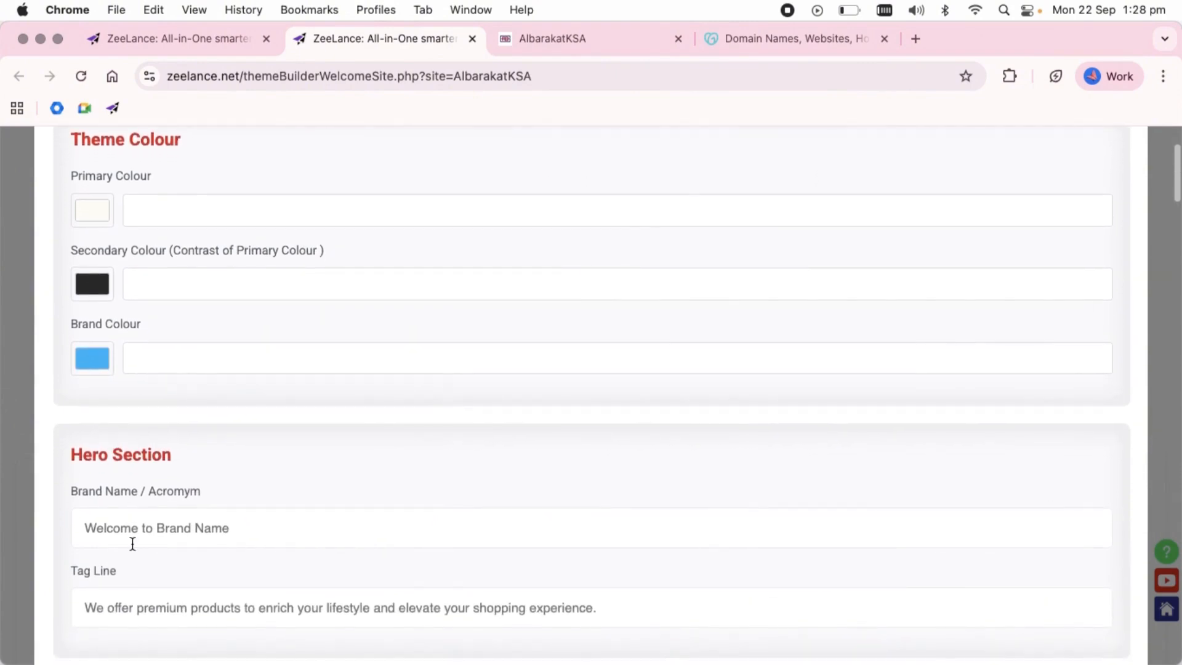
pyautogui.scroll(-2, 132, 544)
pyautogui.scroll(-3, 132, 542)
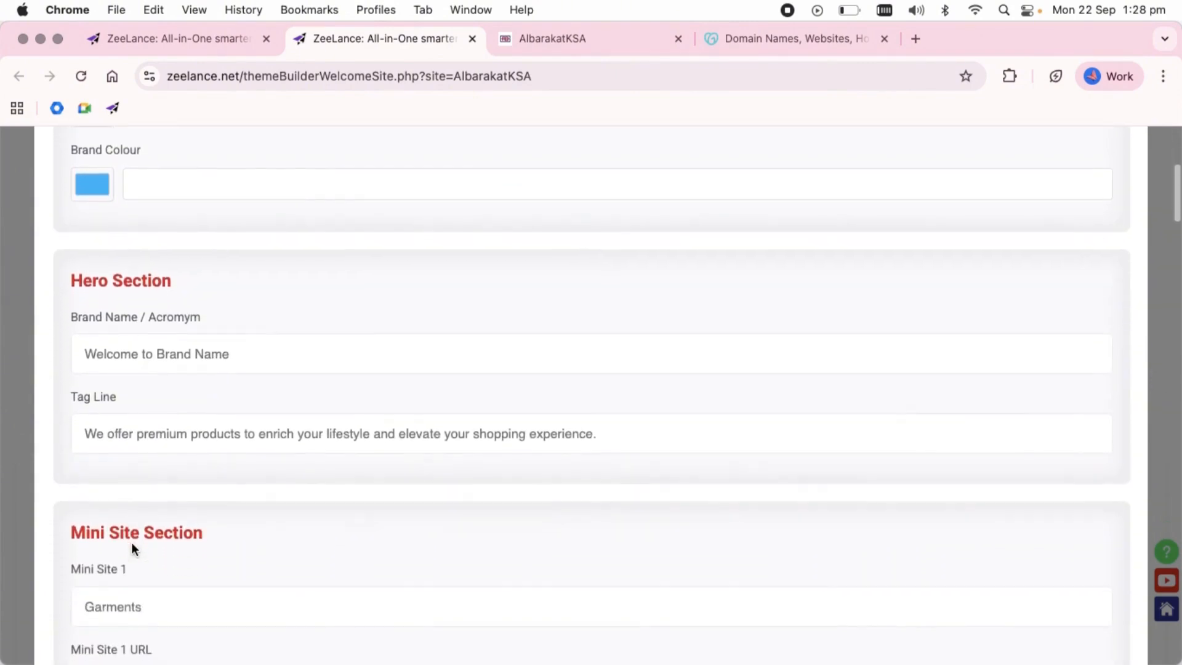
pyautogui.moveTo(132, 524); pyautogui.dragTo(64, 525)
pyautogui.scroll(-7, 64, 525)
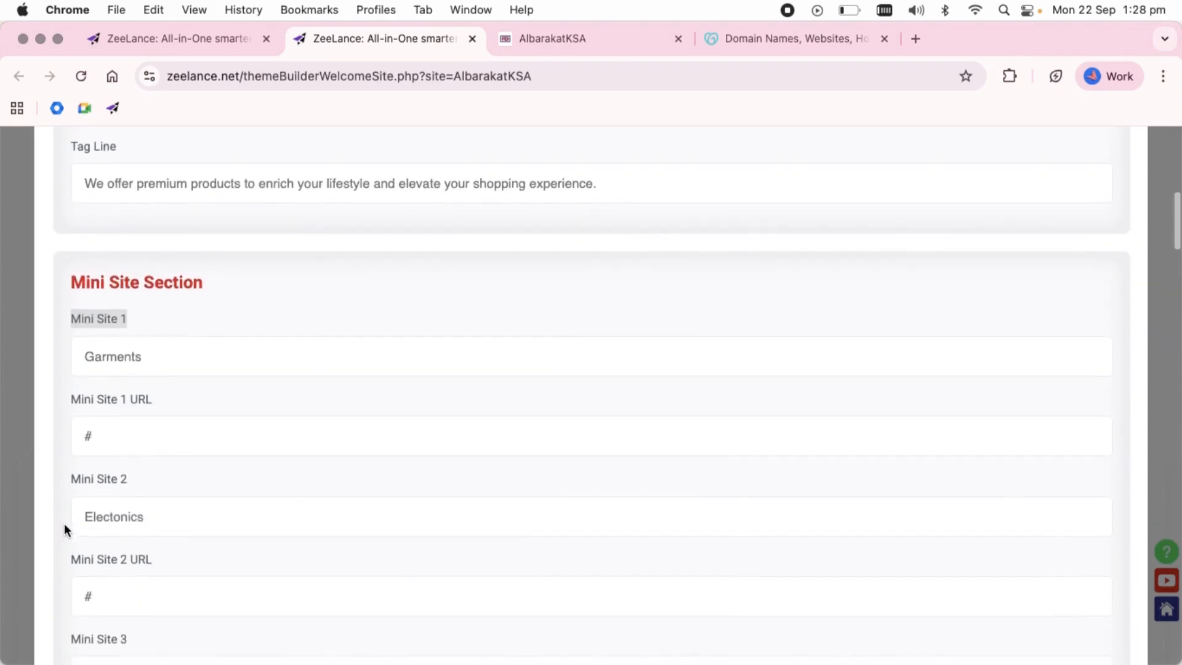
pyautogui.click(174, 43)
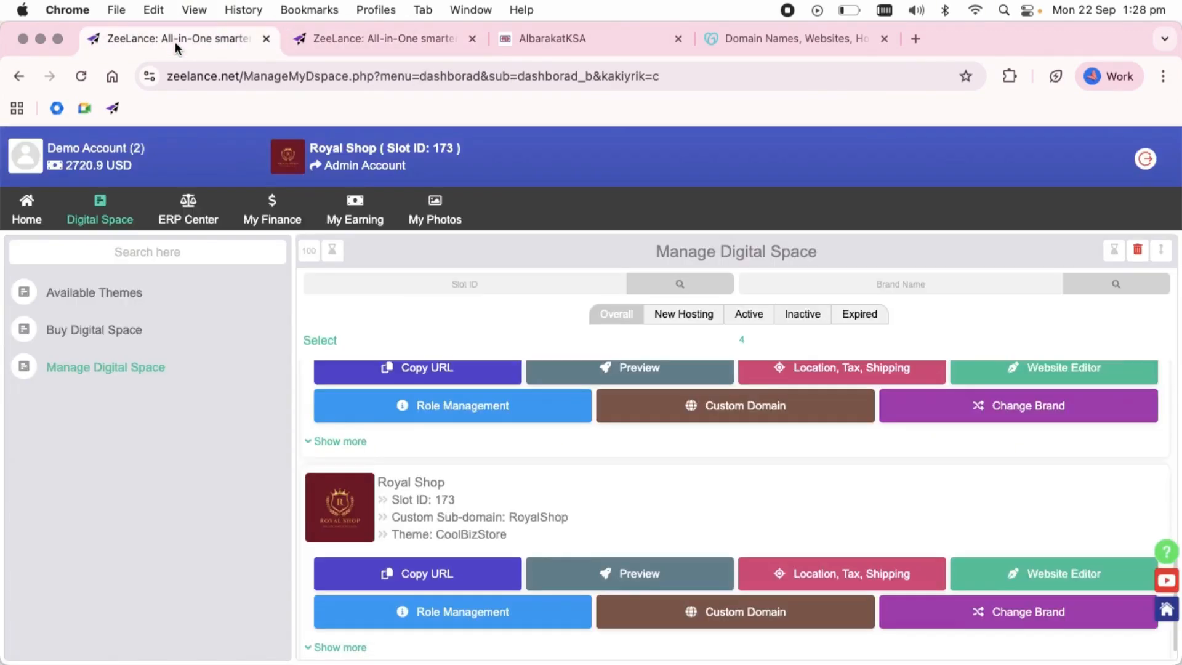
pyautogui.click(640, 572)
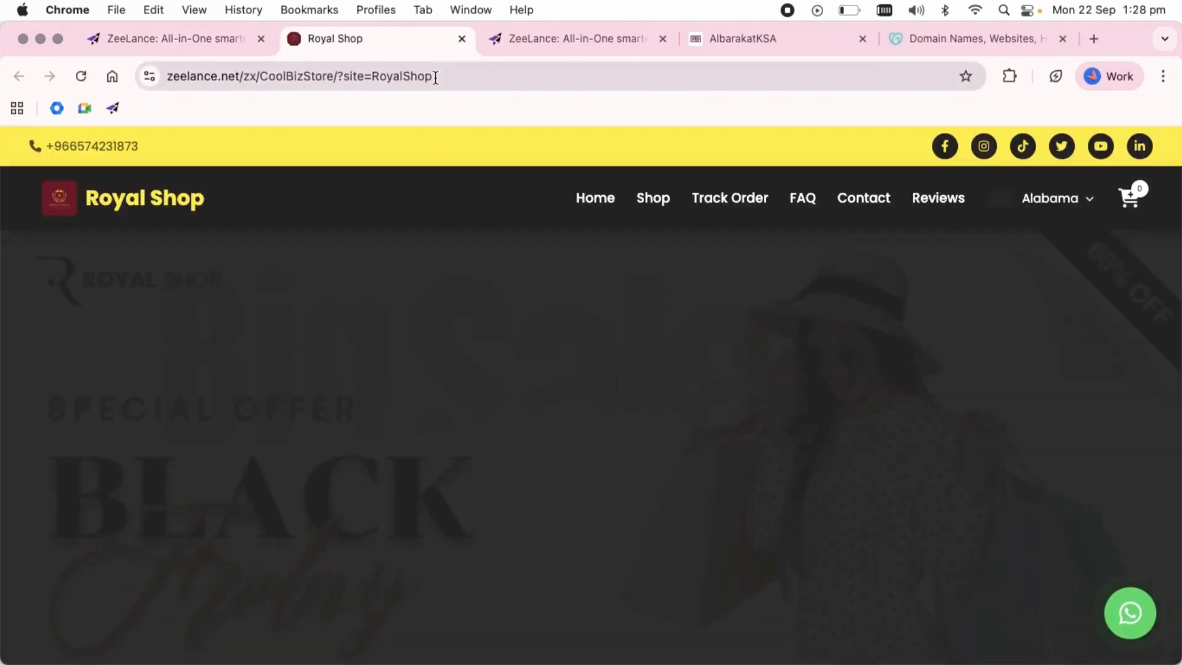
pyautogui.click(435, 76)
pyautogui.press('super+c')
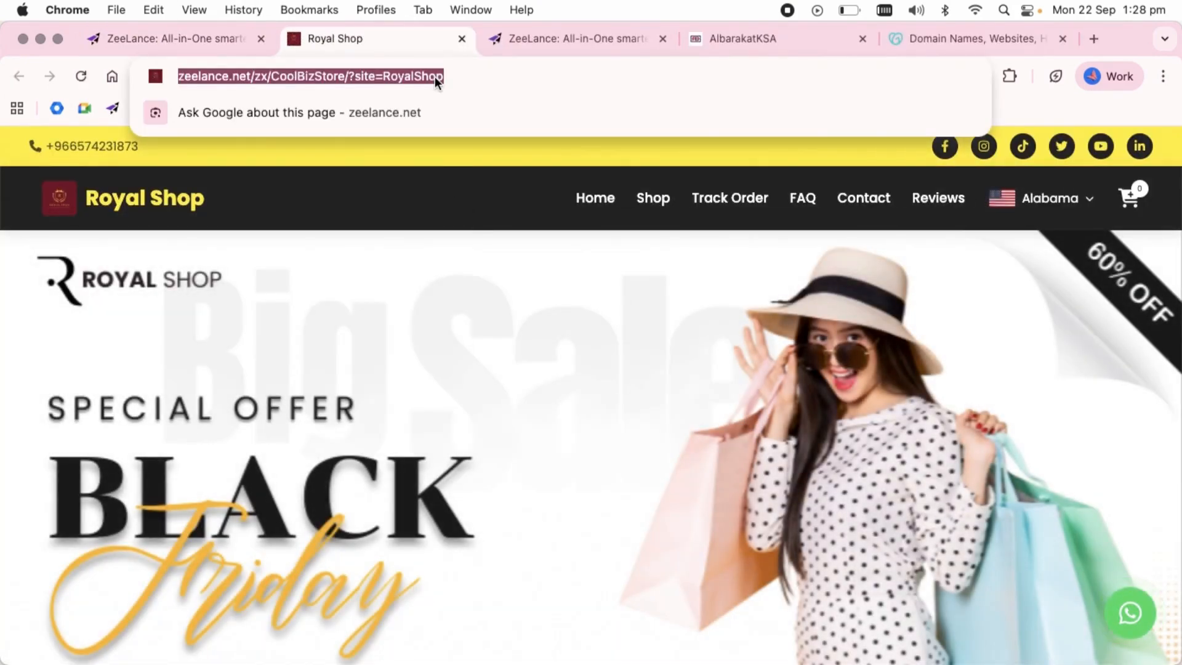
pyautogui.click(553, 43)
pyautogui.click(139, 369)
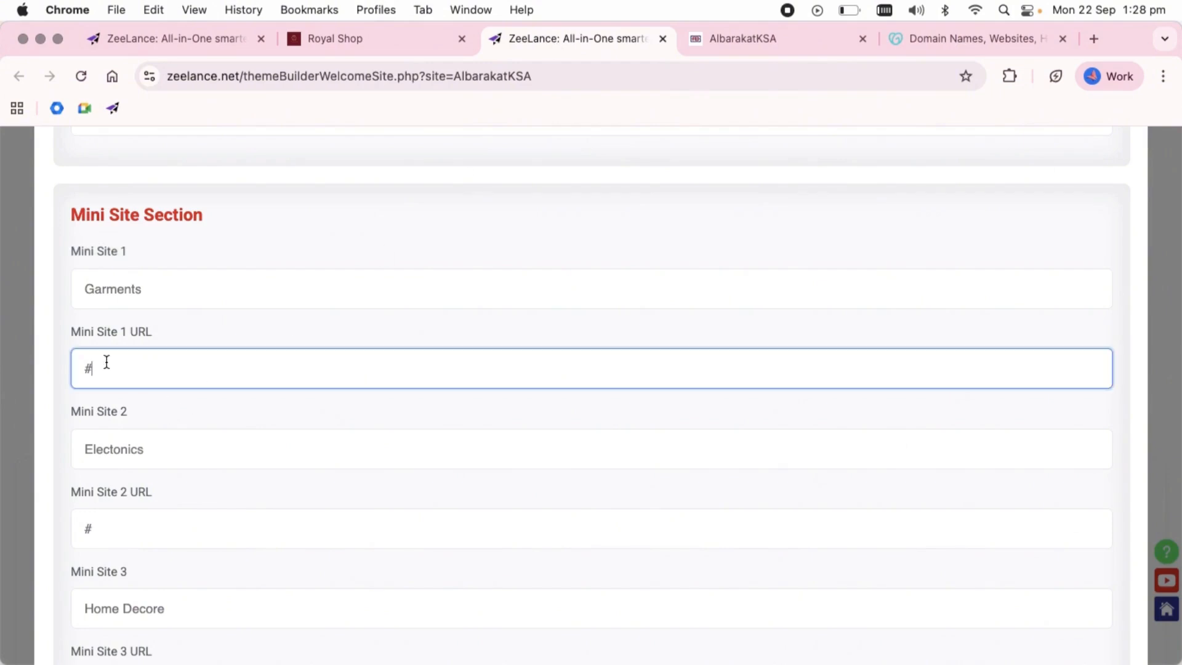
pyautogui.press('super+v')
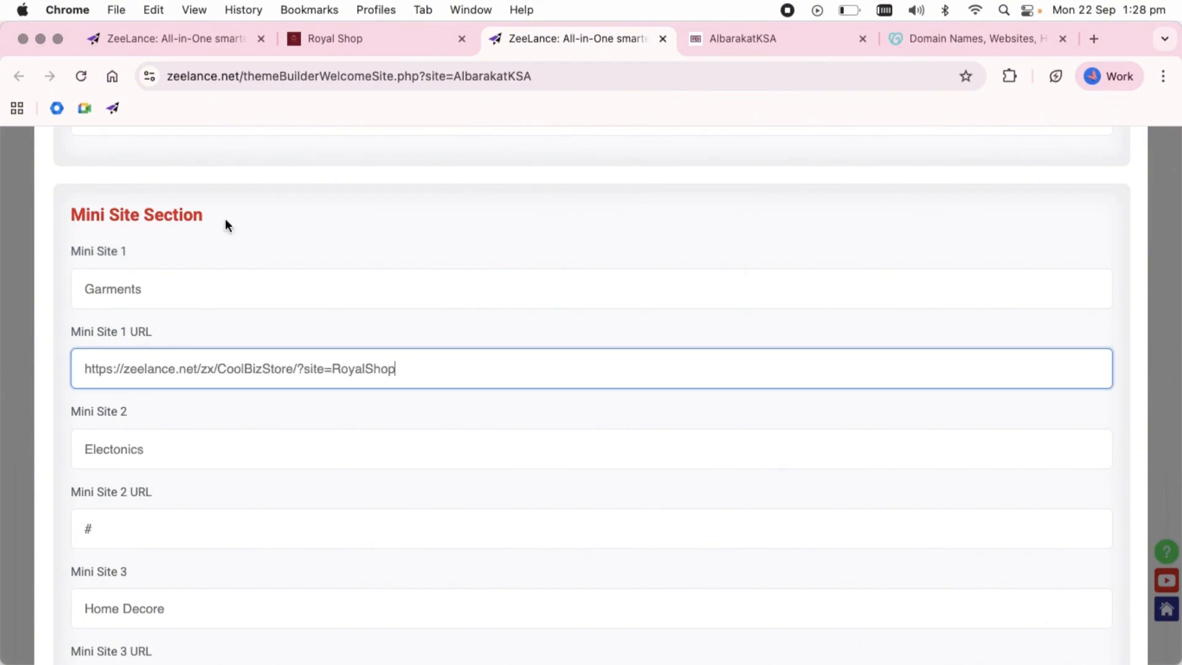
pyautogui.click(190, 42)
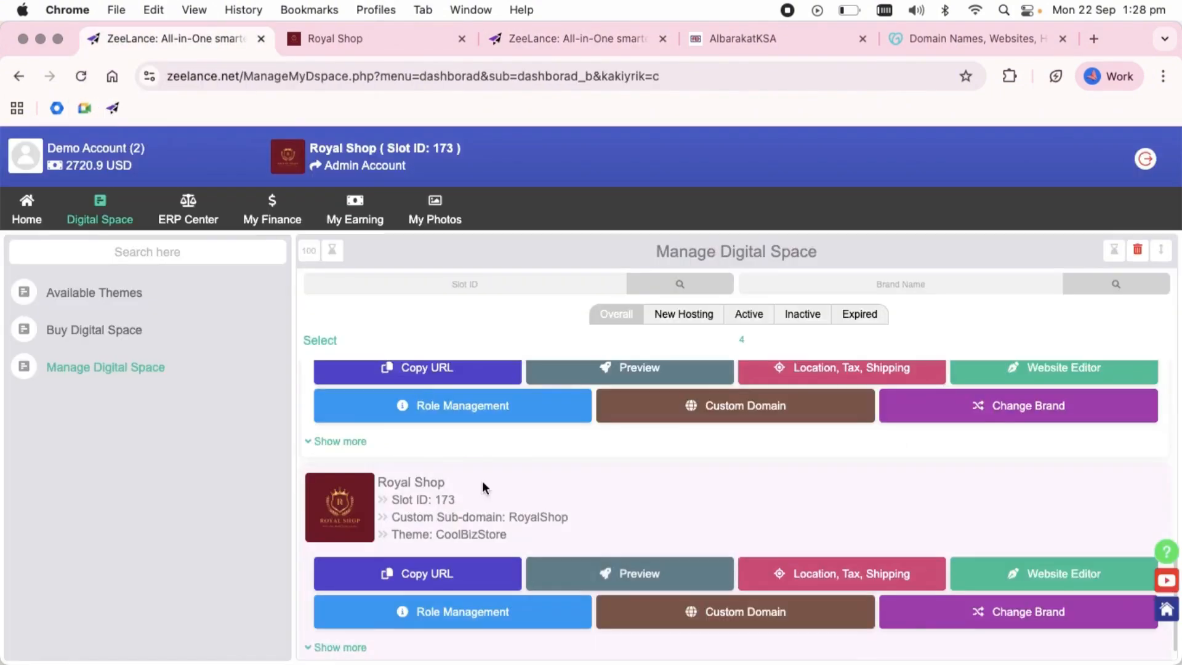
pyautogui.scroll(-5, 482, 484)
pyautogui.click(642, 574)
pyautogui.click(493, 76)
pyautogui.press('super+c')
pyautogui.click(619, 37)
pyautogui.moveTo(193, 523); pyautogui.dragTo(29, 488)
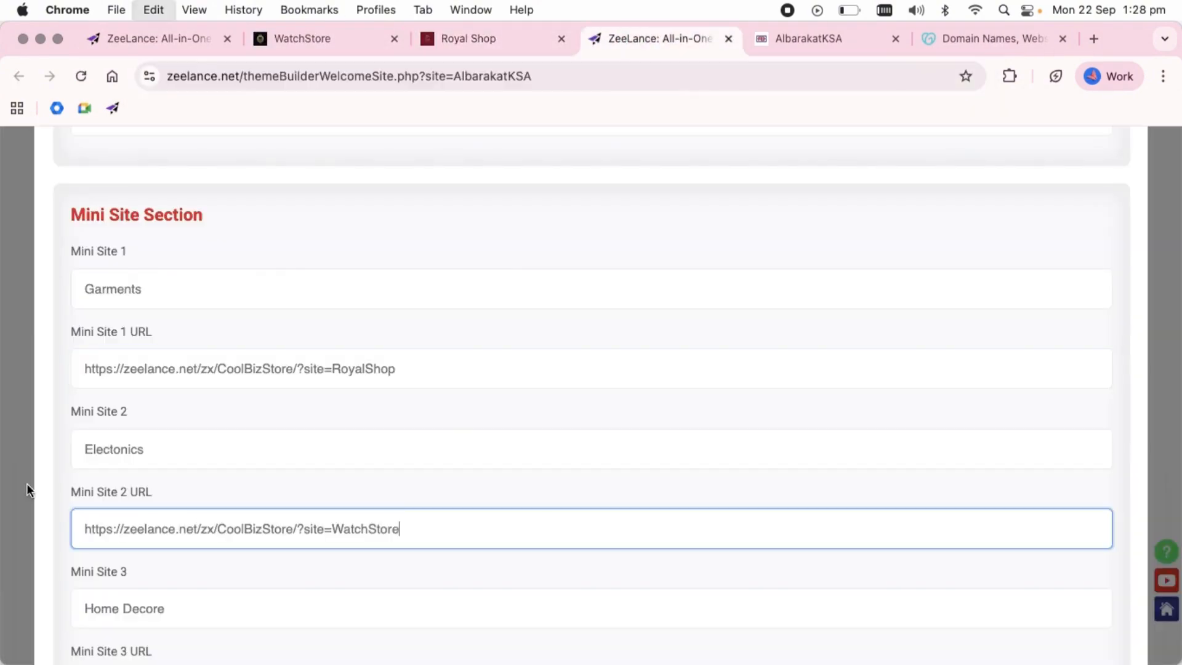
pyautogui.press('super+v')
pyautogui.click(190, 39)
pyautogui.scroll(-3, 470, 479)
pyautogui.scroll(-3, 470, 479)
pyautogui.click(630, 553)
pyautogui.click(435, 74)
pyautogui.click(700, 43)
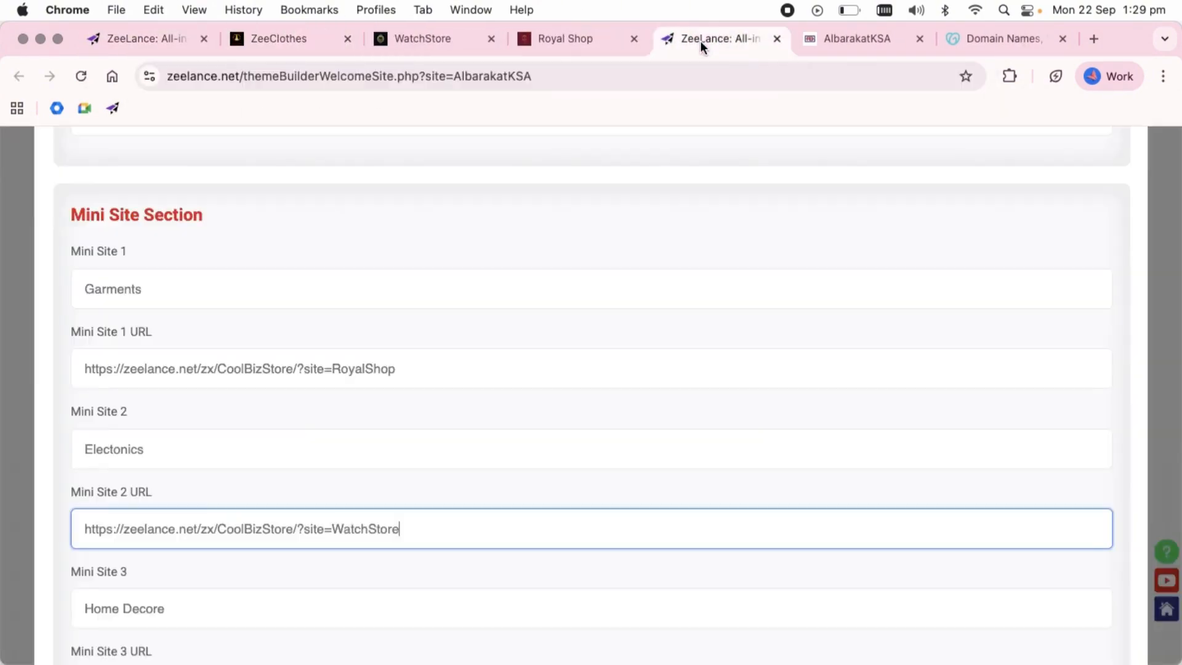
pyautogui.scroll(-2, 443, 445)
pyautogui.moveTo(130, 560); pyautogui.dragTo(93, 523)
pyautogui.write('https://zeelance.net/zx/CoolBizStore/?site=ZeeClothes')
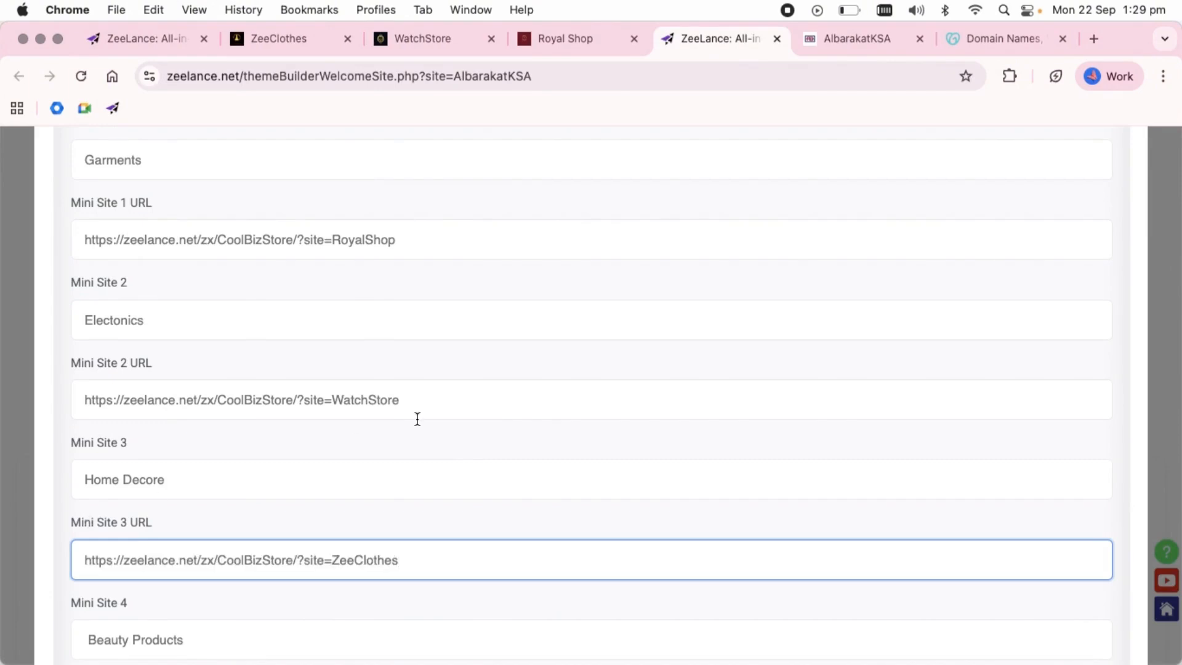
# Copy the ZeeClothes site URL from the digital space list and return to the website content form.
pyautogui.scroll(1, 417, 417)
pyautogui.click(185, 39)
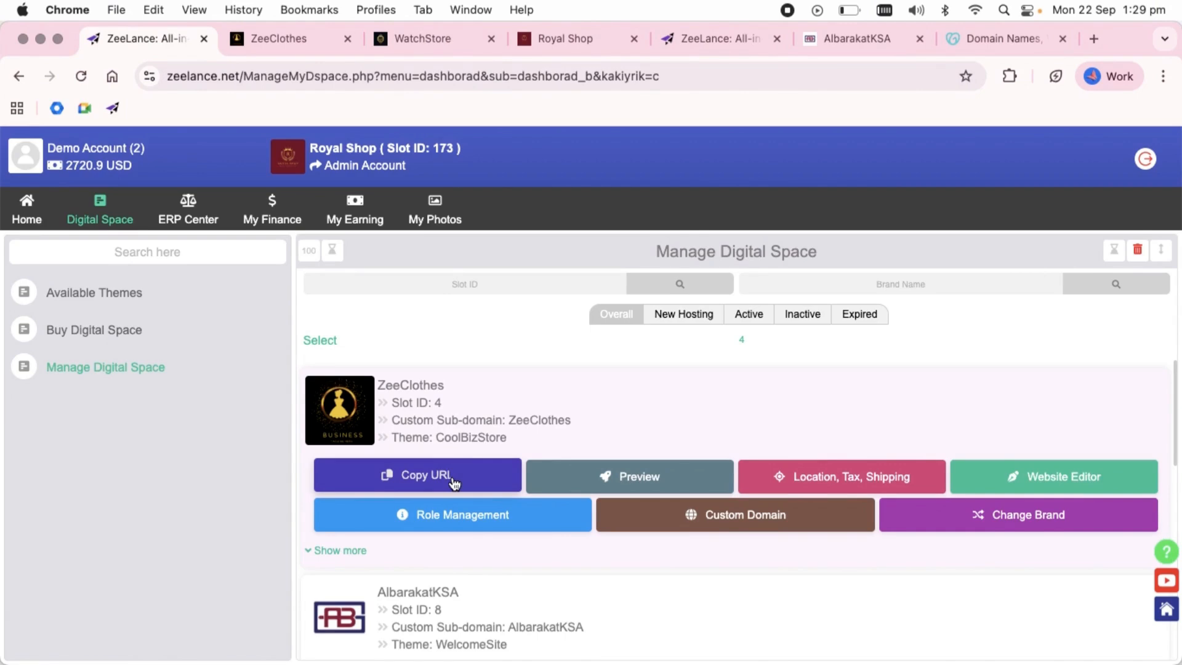
pyautogui.click(474, 479)
pyautogui.press('super+5')
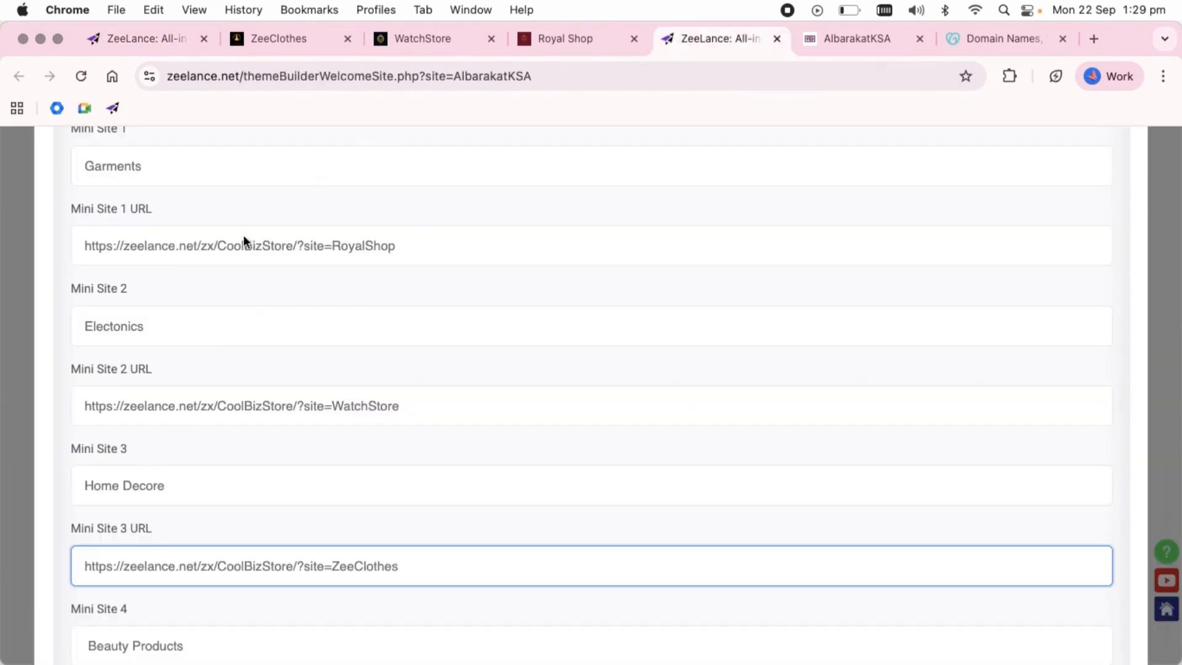
# Replace the zeelance.net domain with albarakatksa.com in the URLs of Mini Sites 1, 2 and 3.
pyautogui.moveTo(196, 248); pyautogui.dragTo(134, 248)
pyautogui.write('albarakatksa.com')
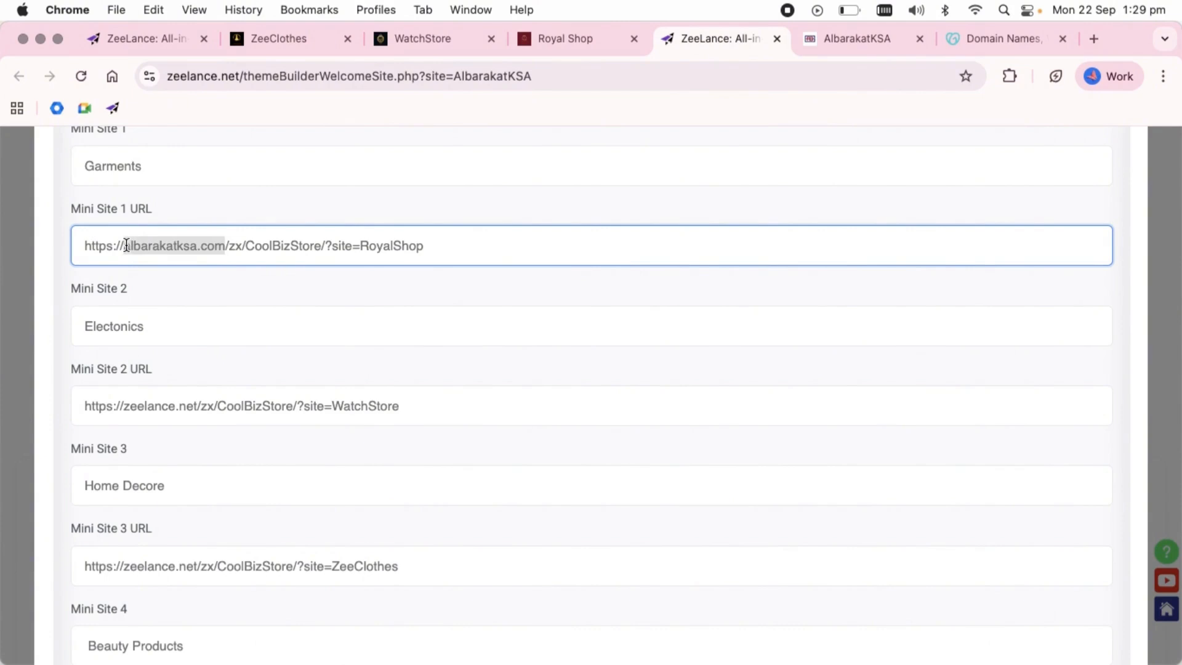
pyautogui.moveTo(196, 406); pyautogui.dragTo(146, 409)
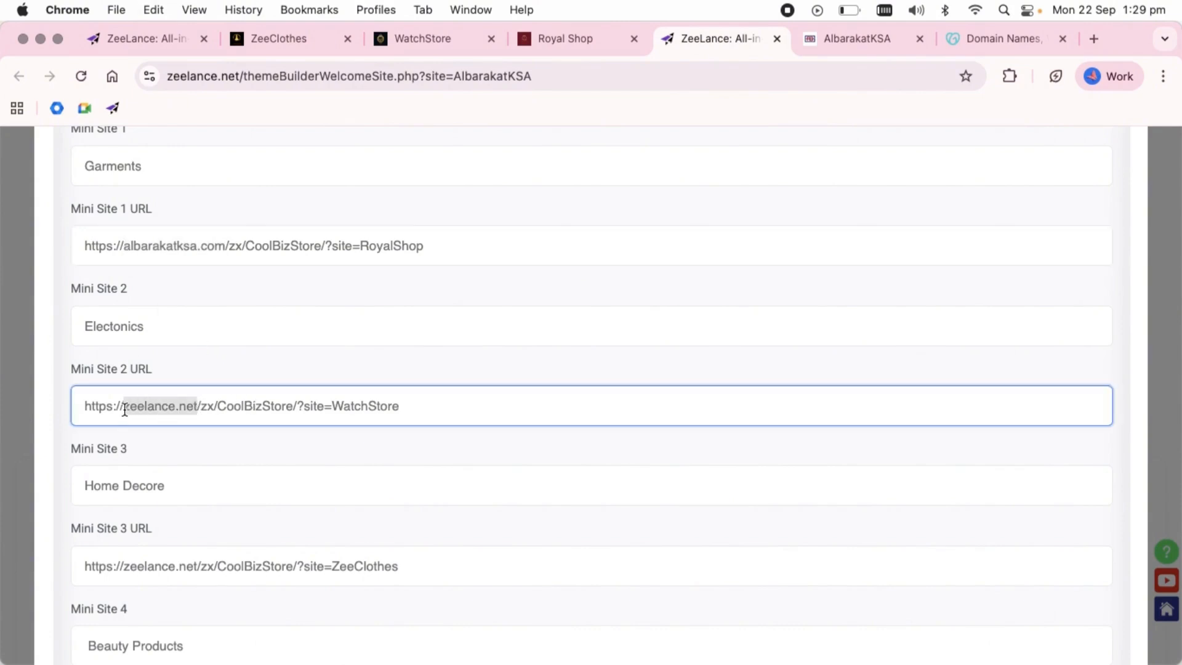
pyautogui.write('albarakatksa.com')
pyautogui.click(196, 565)
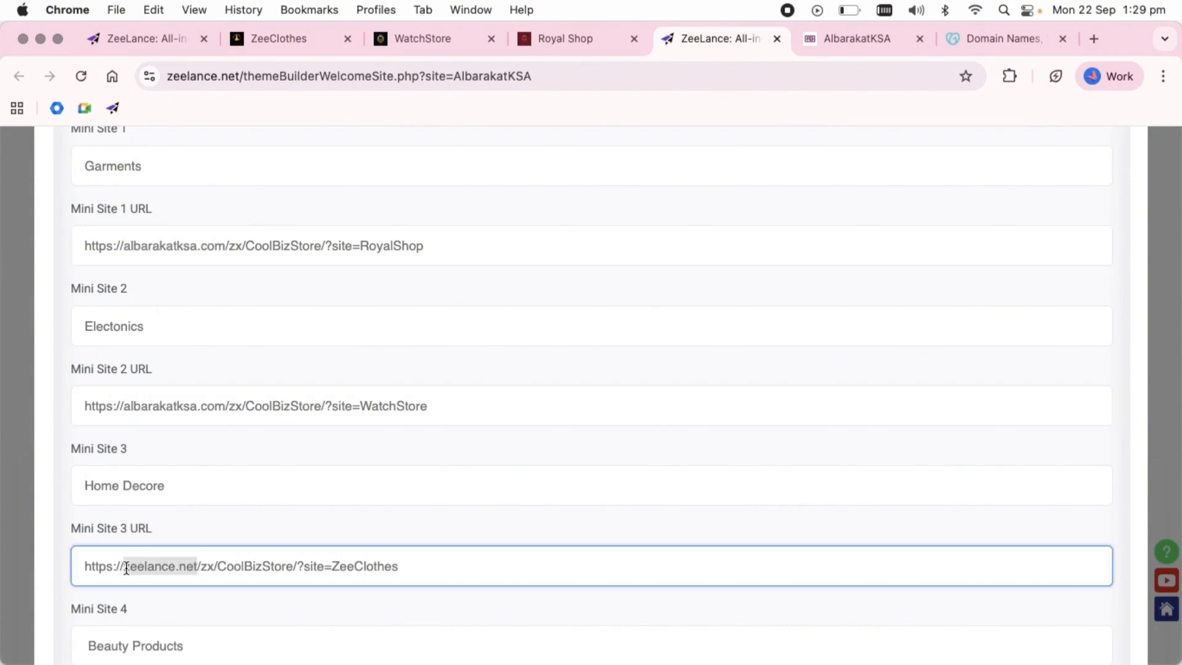
pyautogui.write('albarakatksa.com')
# Name Mini Site 1 Royal Shop, Mini Site 2 ZeeWatches and Mini Site 3 ZeeClothing.
pyautogui.doubleClick(205, 169)
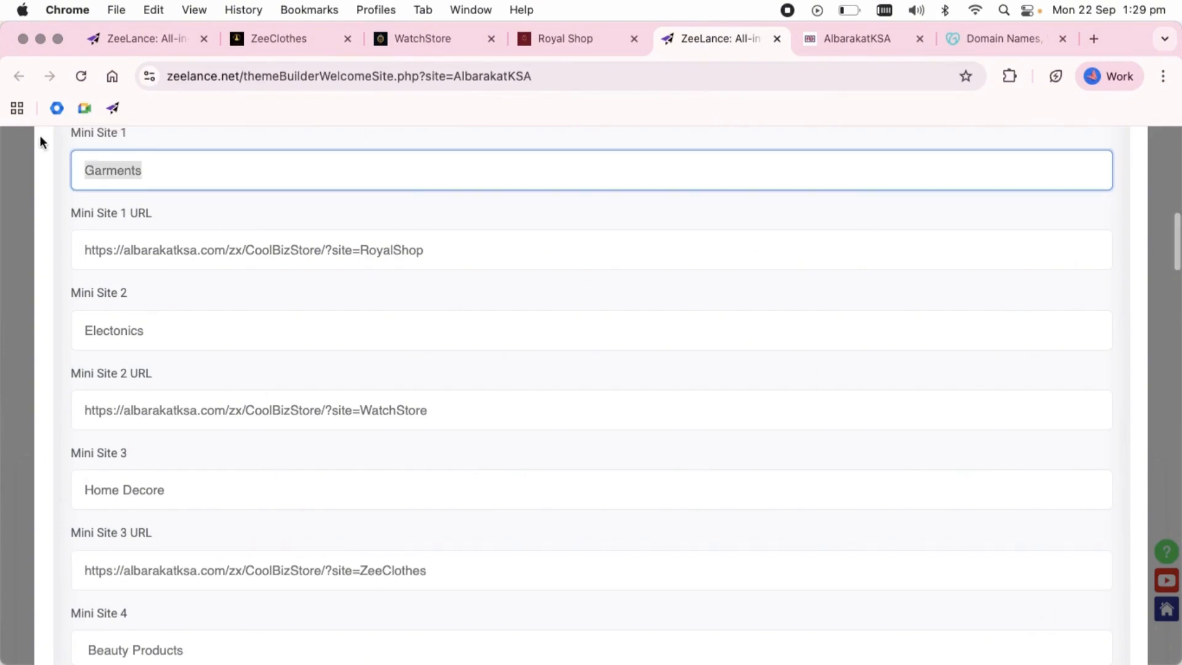
pyautogui.press('BackSpace')
pyautogui.write('Roya')
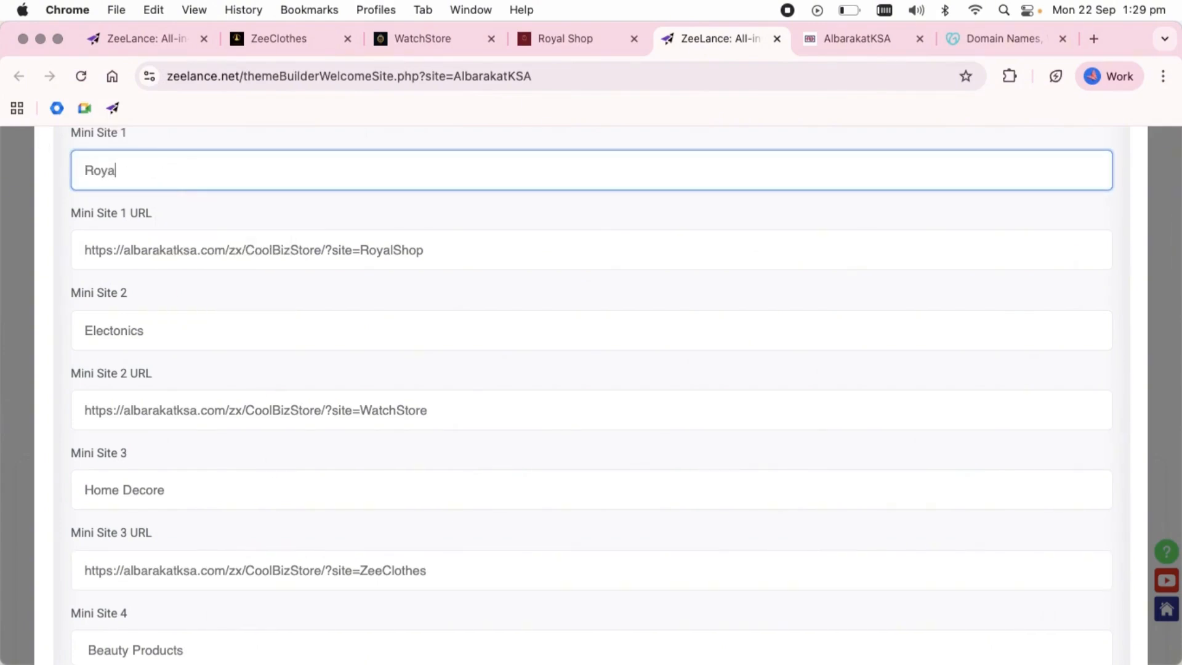
pyautogui.doubleClick(194, 342)
pyautogui.press('BackSpace')
pyautogui.write('Zee')
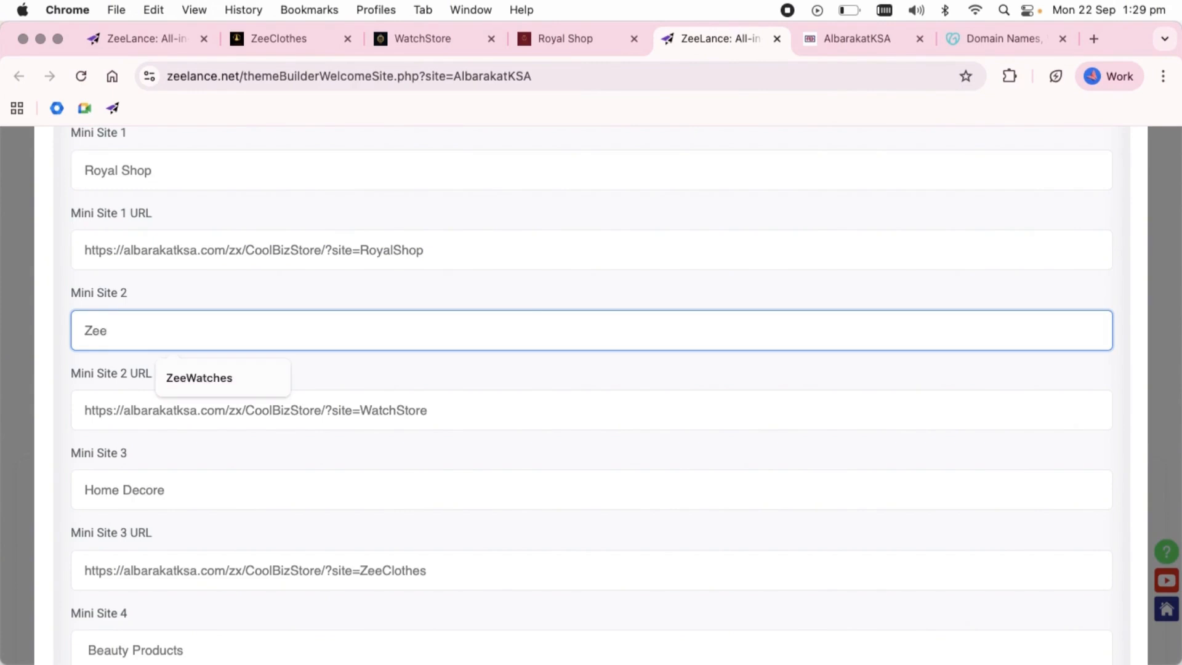
pyautogui.click(198, 378)
pyautogui.tripleClick(198, 496)
pyautogui.write('ZeeClothing')
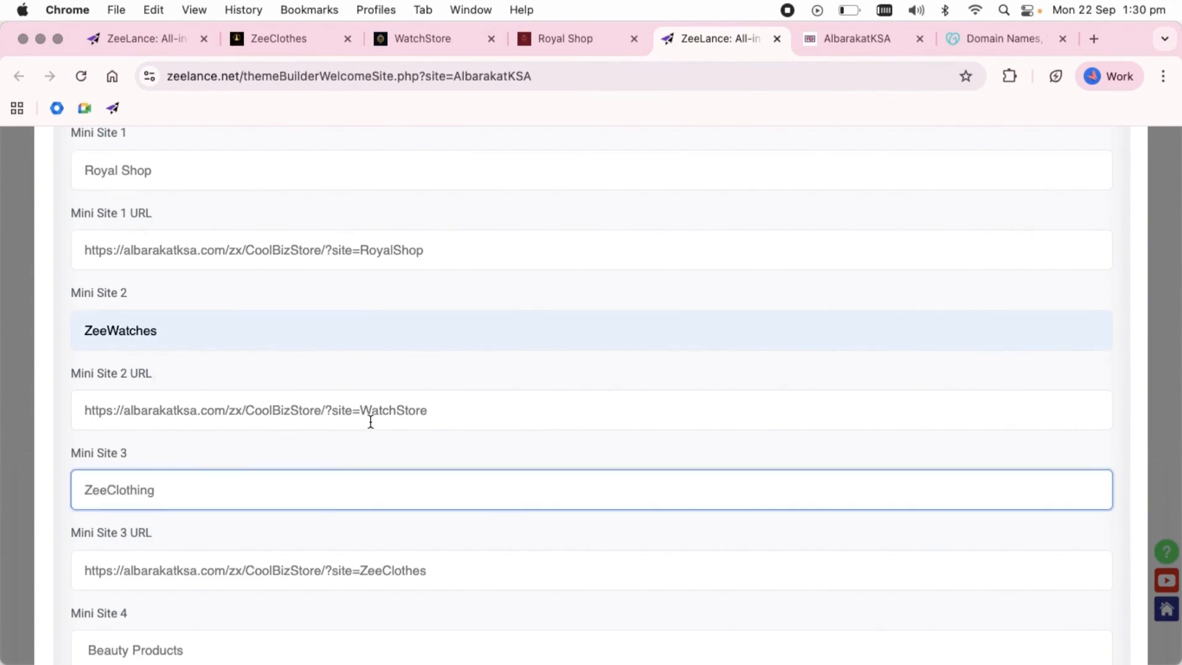
# Submit the website content form and preview the updated AlbarakatKSA site.
pyautogui.scroll(-20, 370, 423)
pyautogui.click(1044, 592)
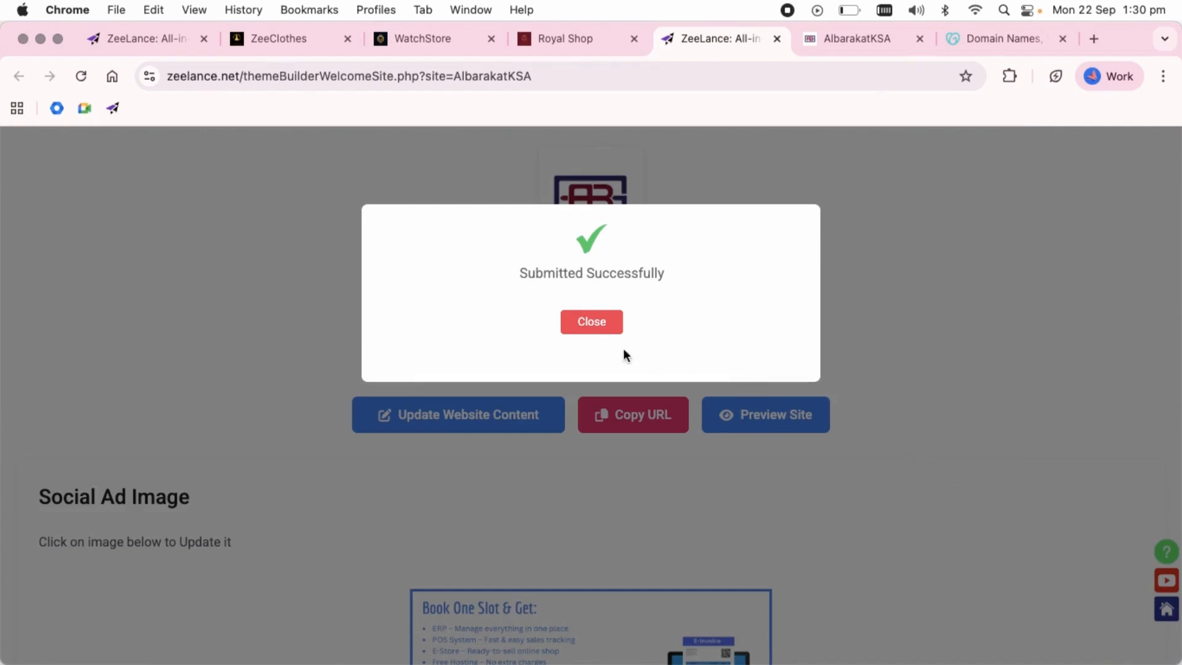
pyautogui.click(605, 332)
pyautogui.click(804, 421)
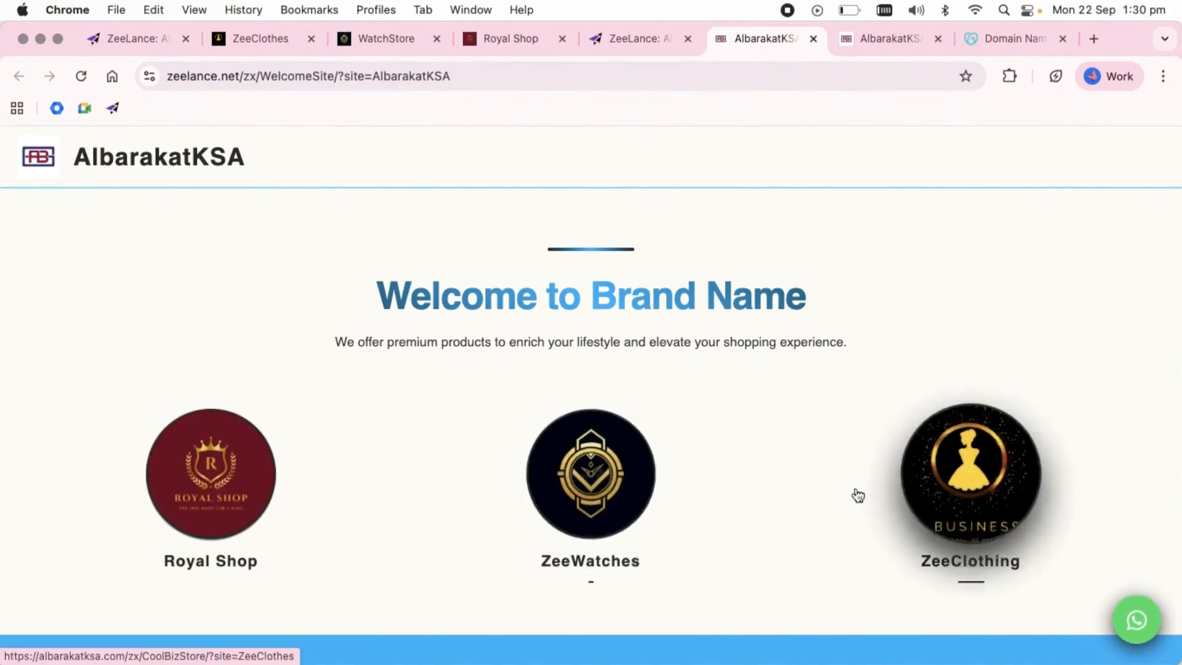
# Open the Royal Shop, ZeeWatches and ZeeClothing mini sites from the welcome page to check their links and custom domain.
pyautogui.click(238, 493)
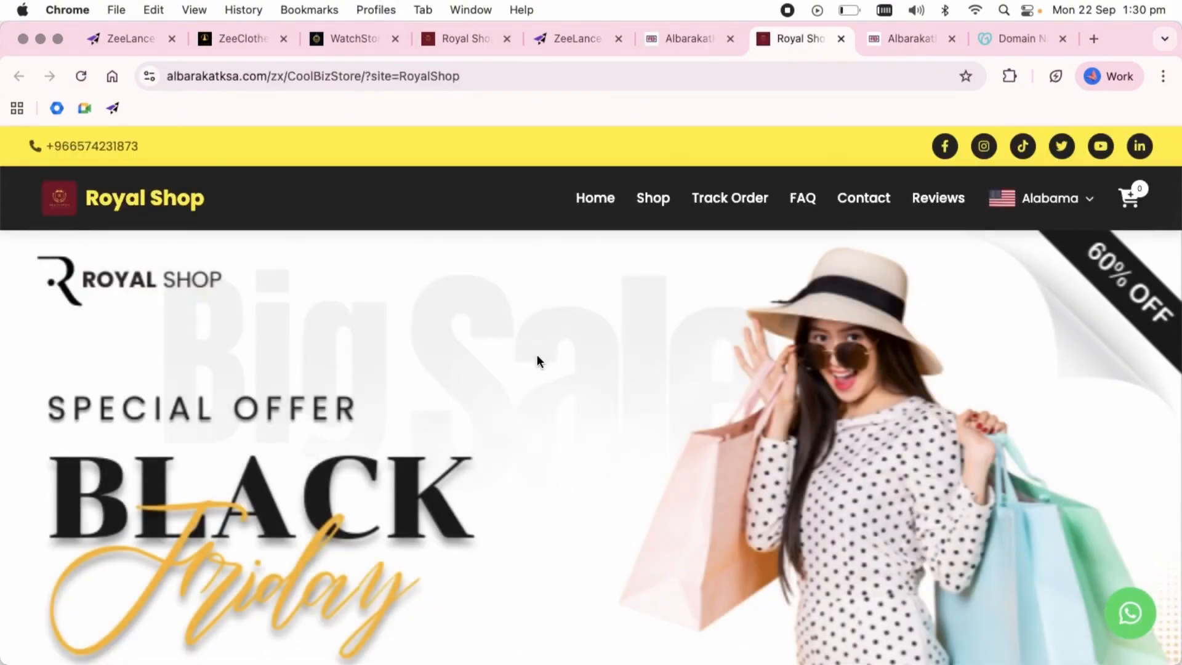
pyautogui.click(720, 35)
pyautogui.click(544, 462)
pyautogui.click(626, 38)
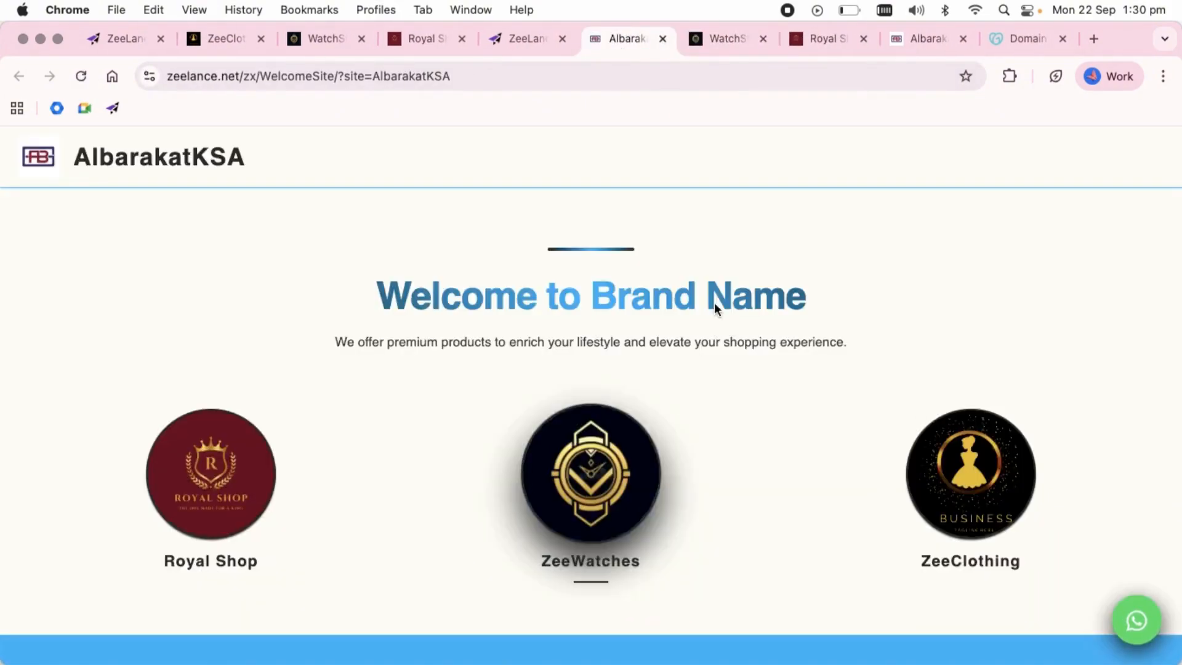
pyautogui.click(968, 470)
pyautogui.click(748, 39)
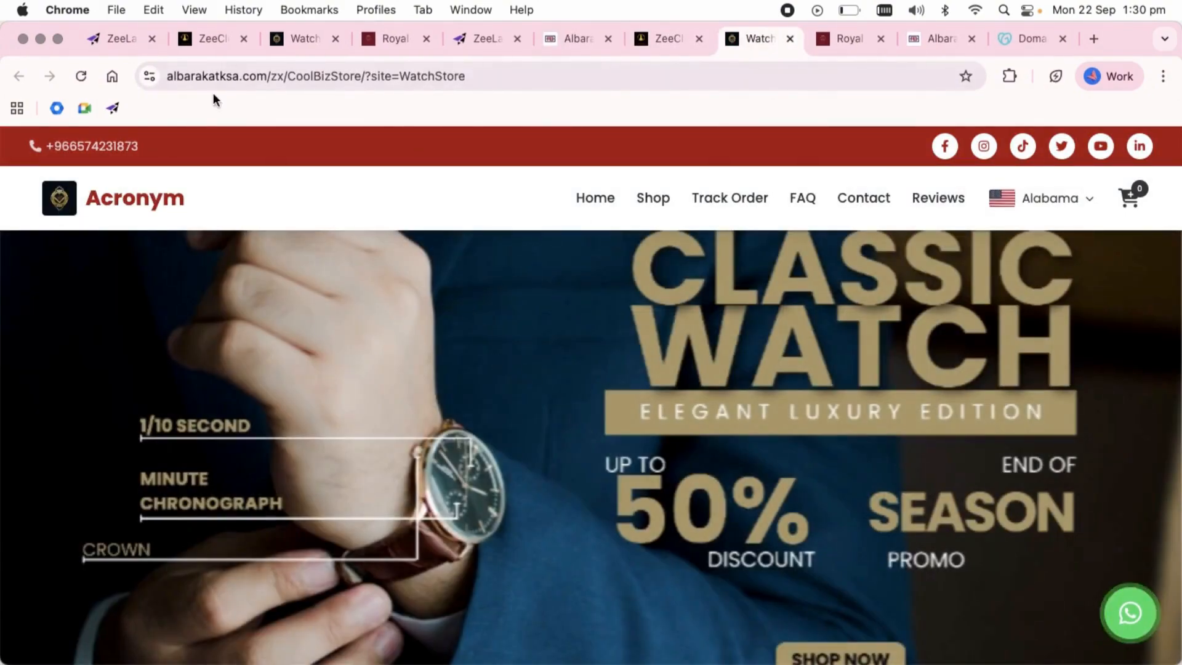
# Browse the Royal Shop products, view the Luxury WomenS Watch purchase options in pink, and close them without adding to the cart.
pyautogui.click(849, 38)
pyautogui.scroll(-10, 441, 415)
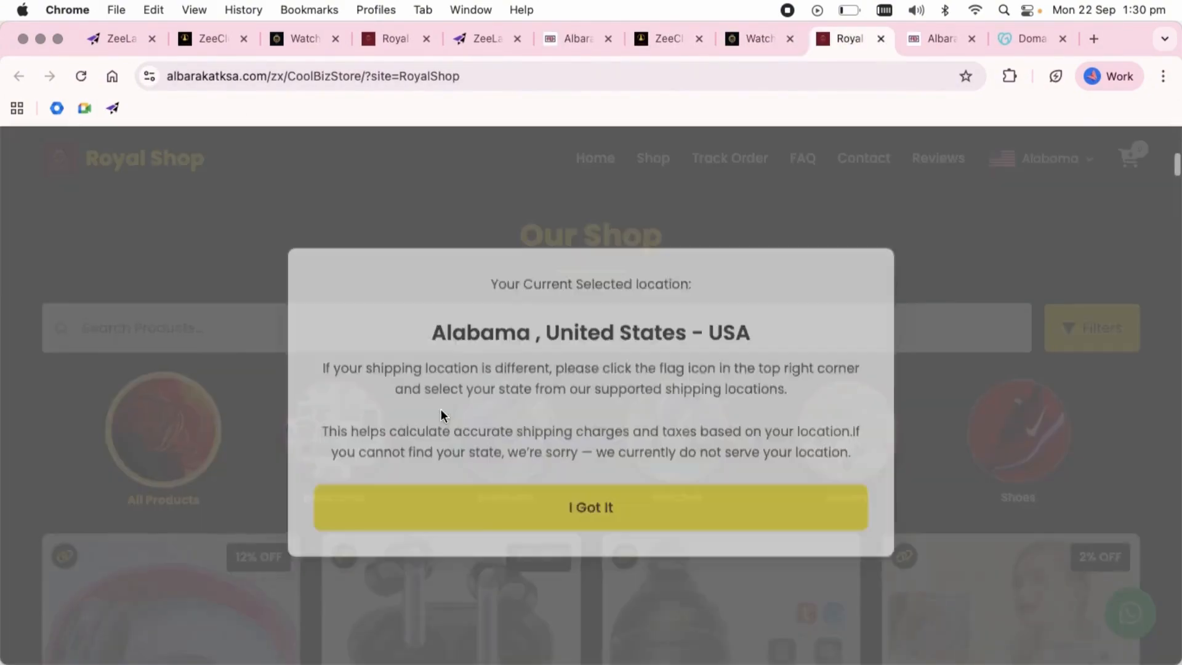
pyautogui.scroll(-15, 477, 495)
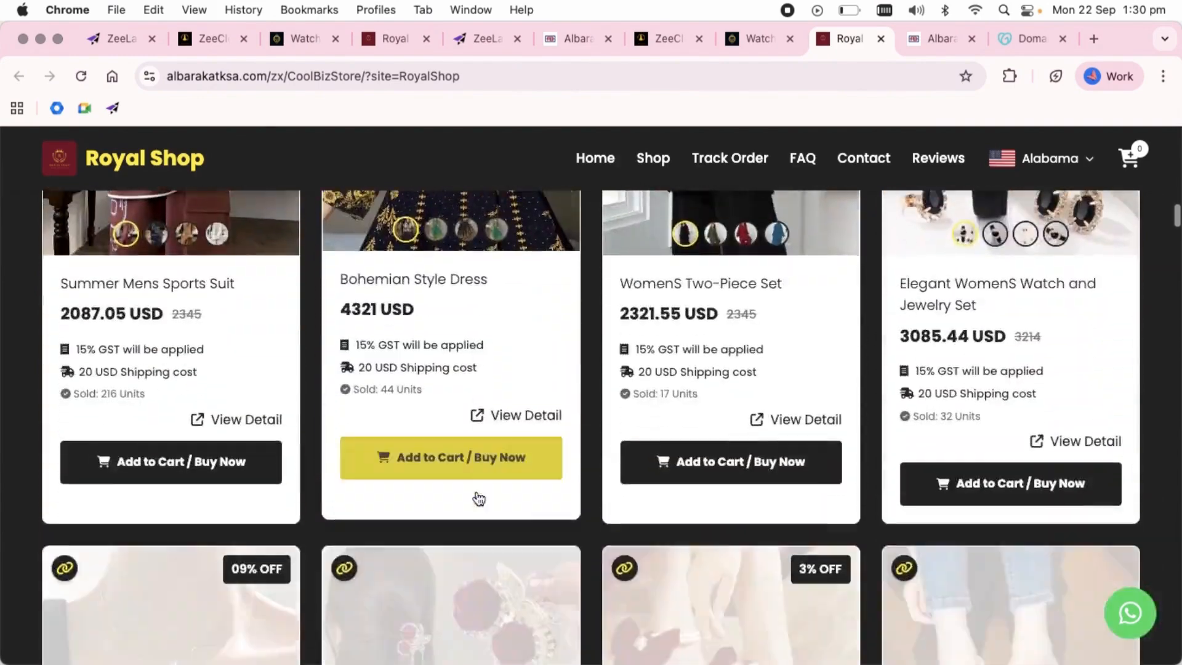
pyautogui.scroll(-10, 477, 492)
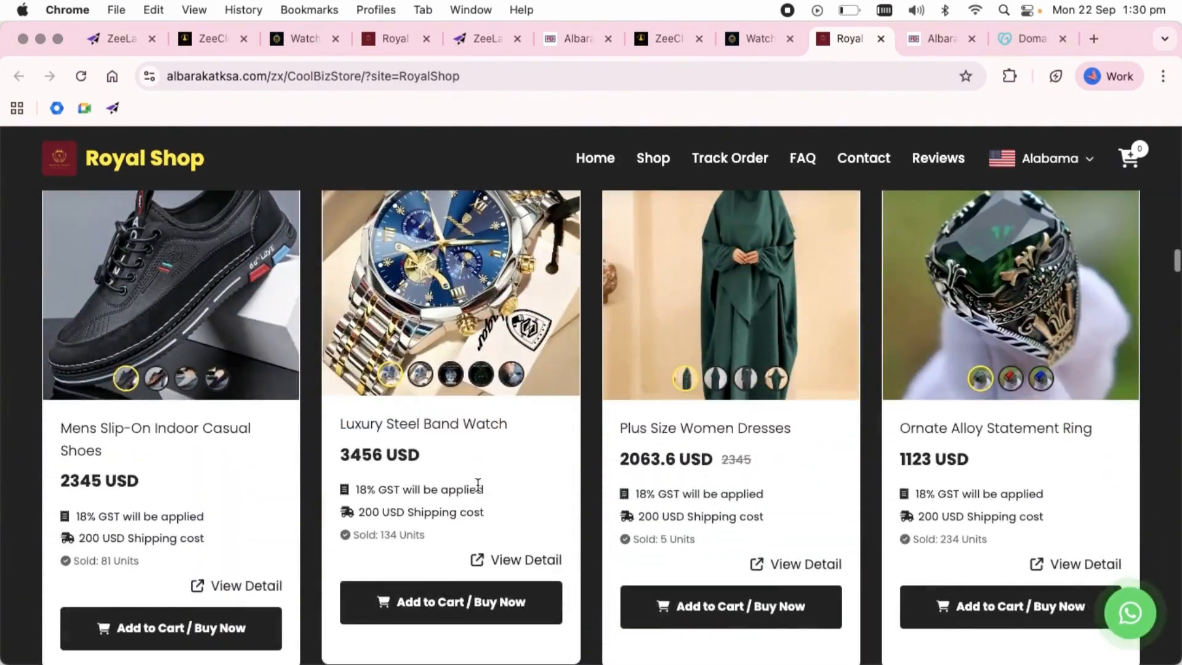
pyautogui.scroll(-15, 475, 477)
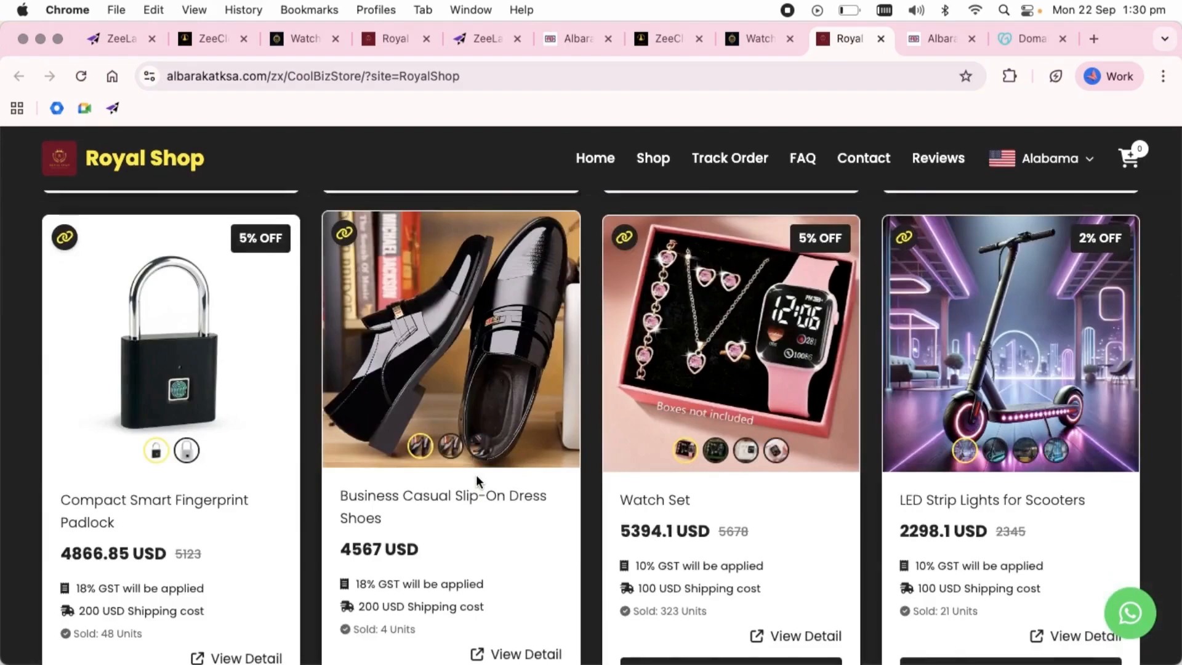
pyautogui.scroll(-15, 476, 478)
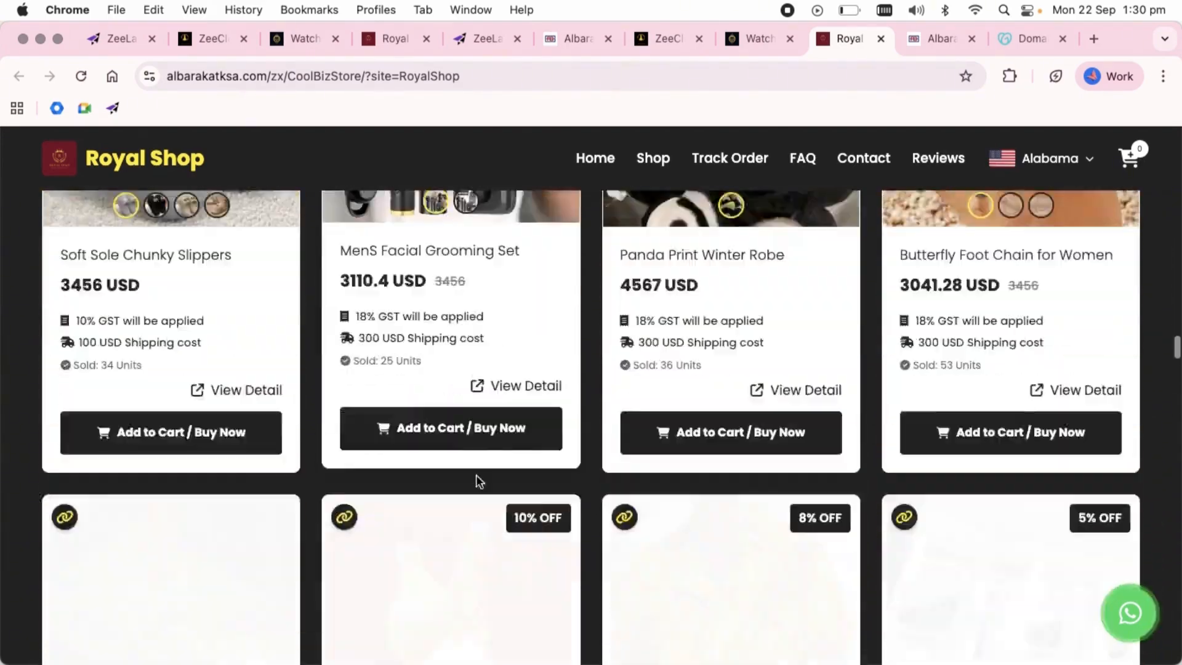
pyautogui.scroll(-15, 476, 477)
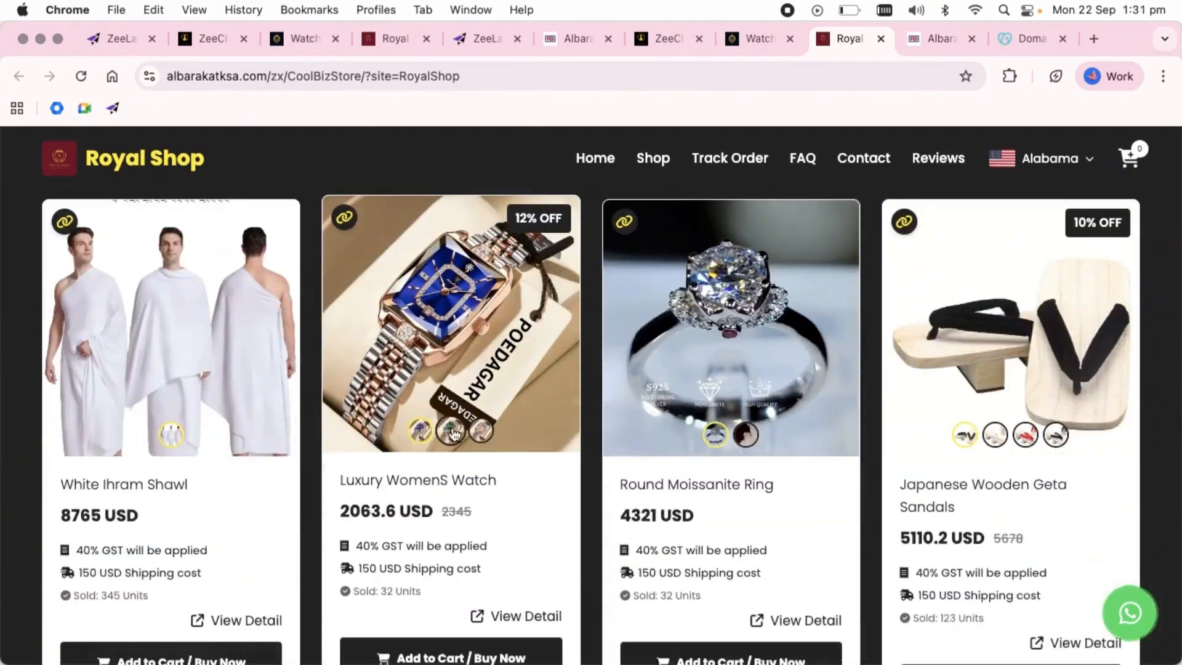
pyautogui.click(480, 432)
pyautogui.click(477, 657)
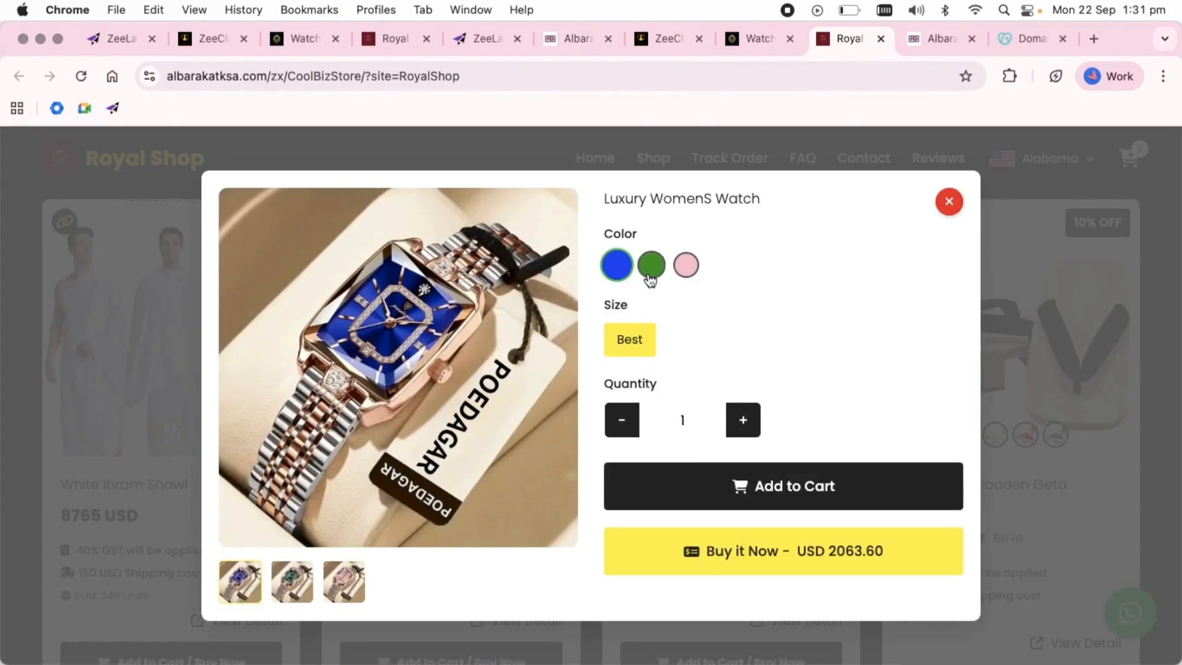
pyautogui.click(685, 266)
pyautogui.click(949, 204)
pyautogui.scroll(-20, 664, 483)
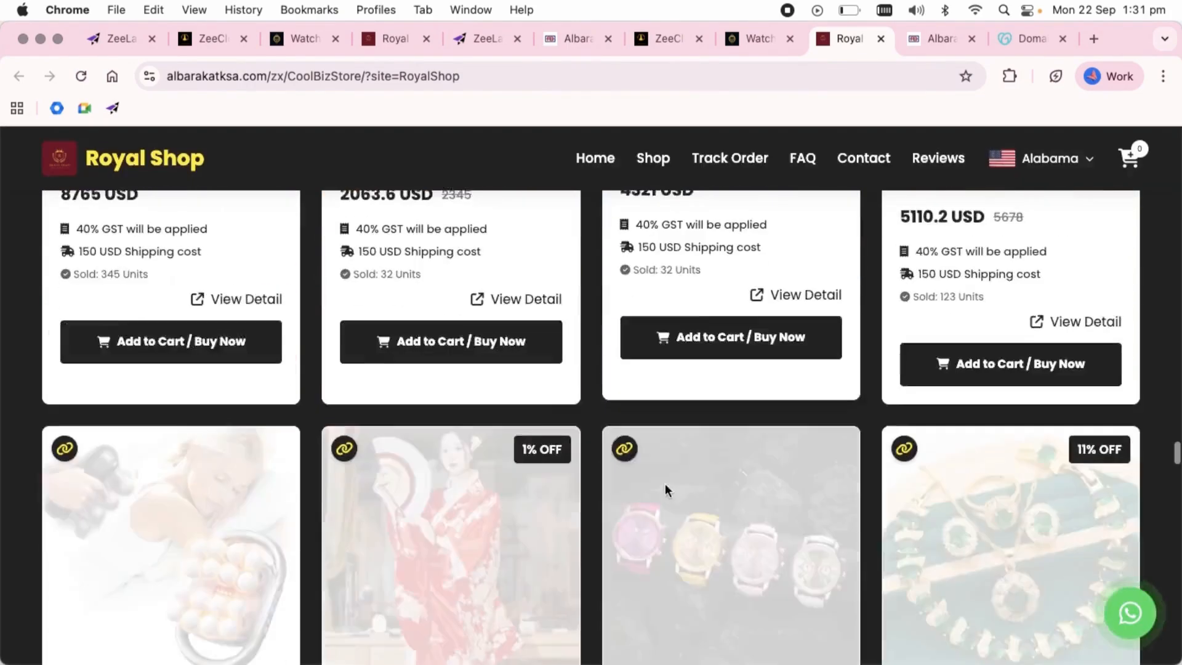